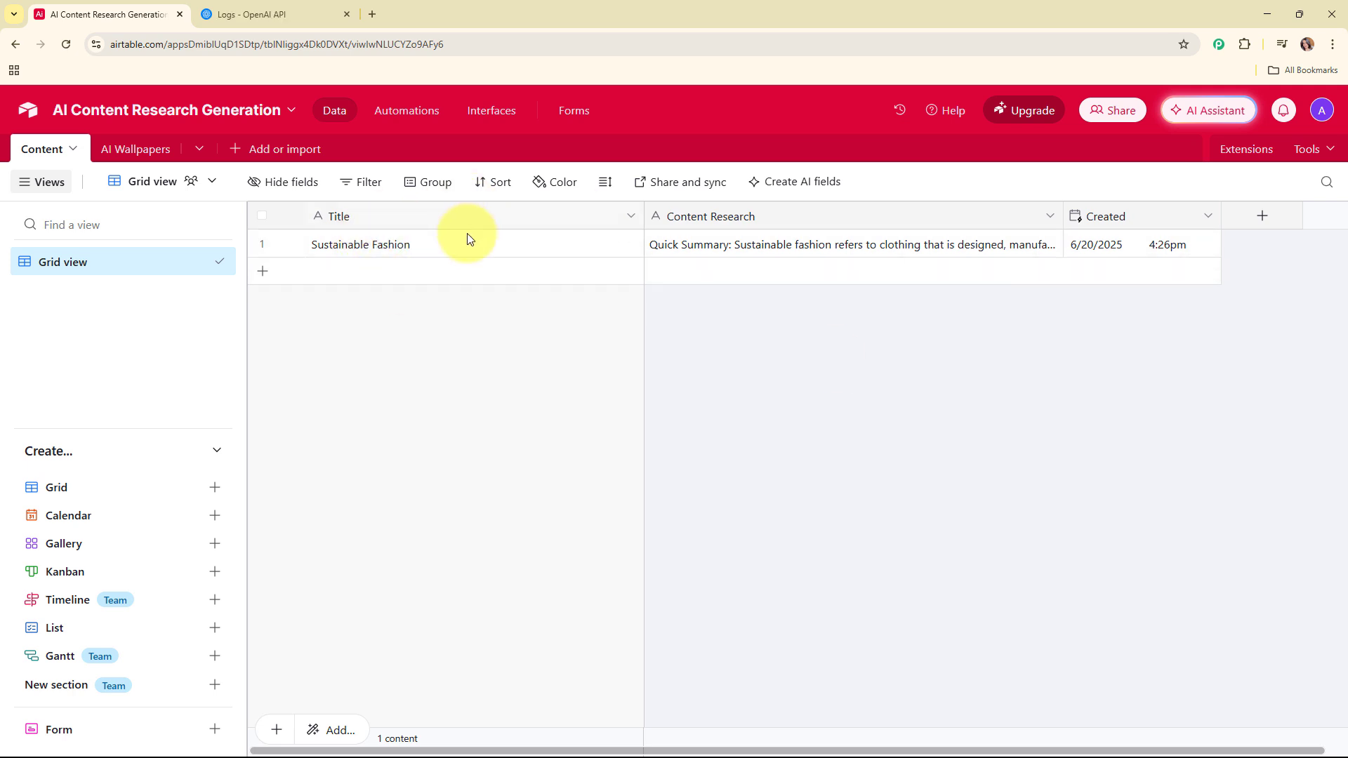
Review the Content table of the Airtable base and the Logs page of the OpenAI platform.
click(259, 10)
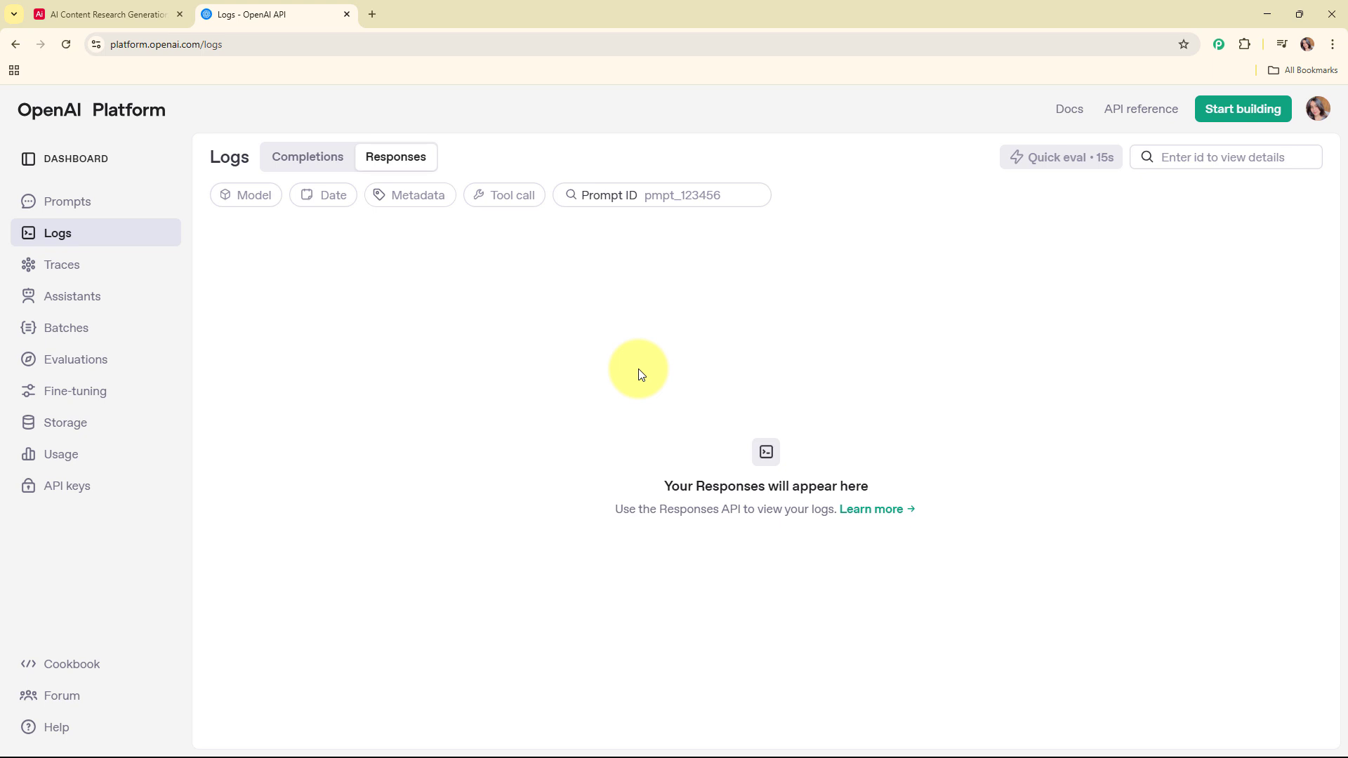
click(92, 9)
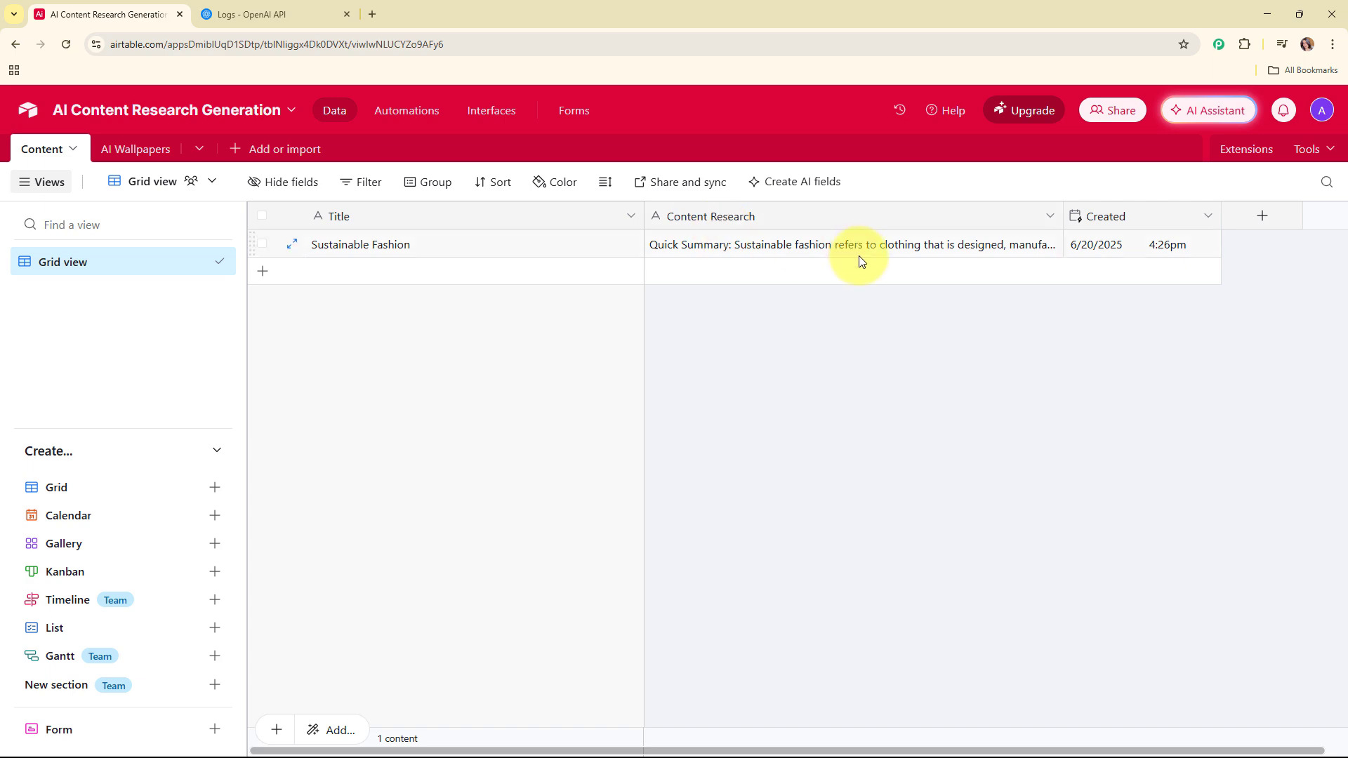
click(289, 12)
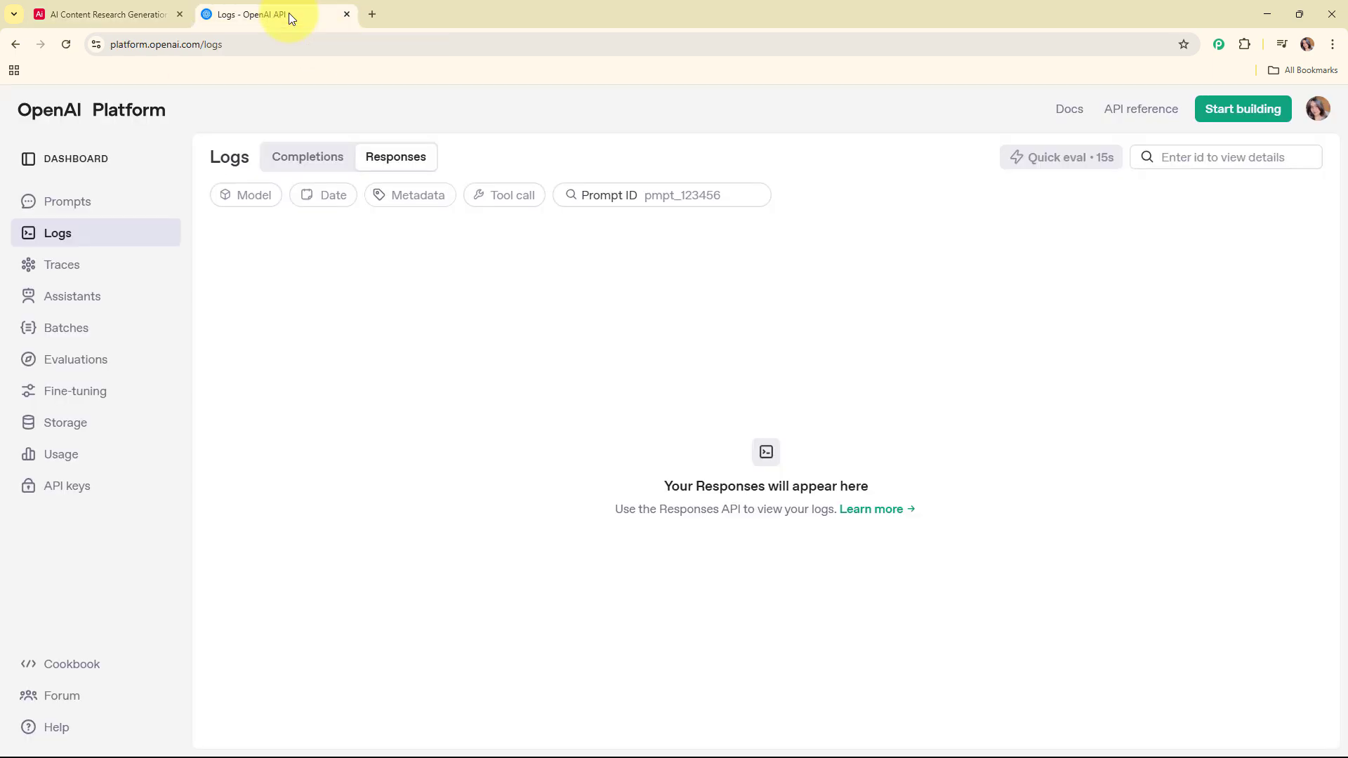
click(124, 14)
Open the Pabbly Connect website in a new browser tab and sign in to the existing account.
click(372, 14)
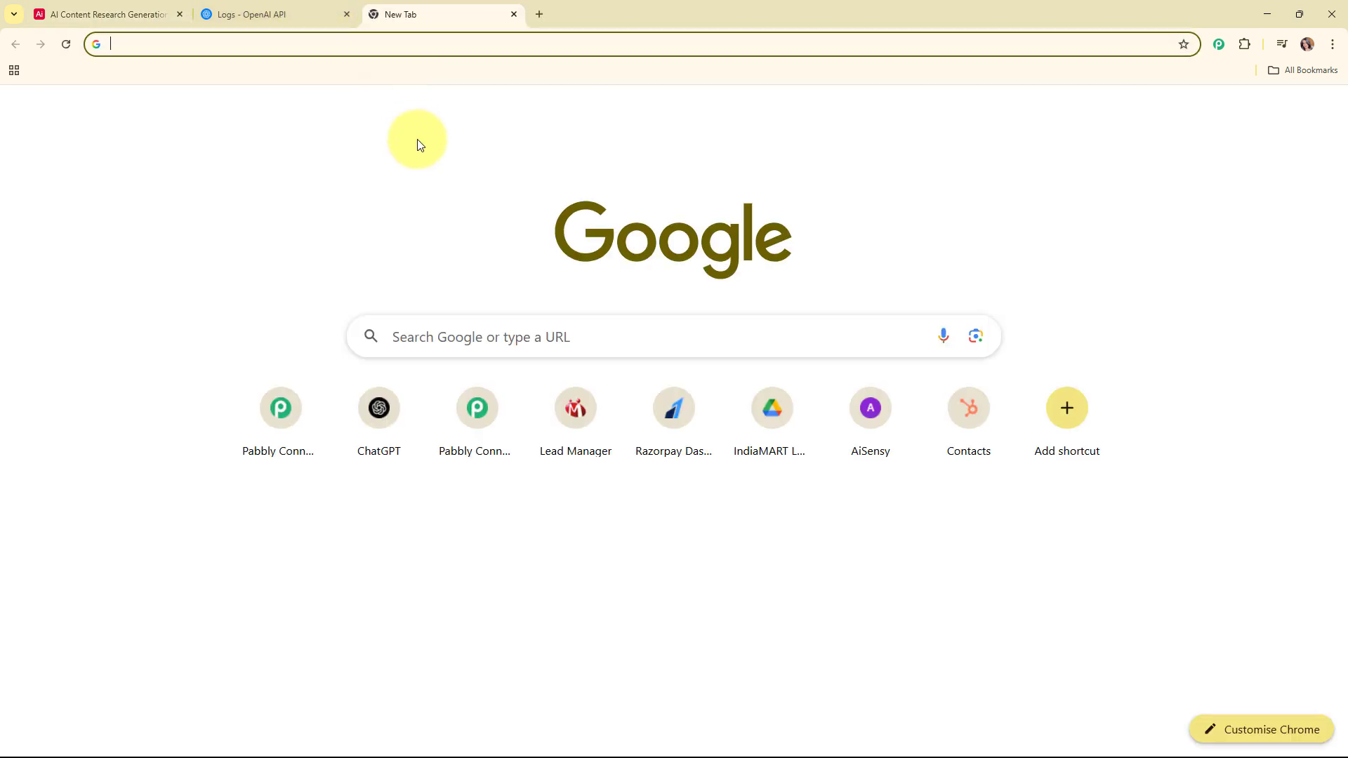
text(pa)
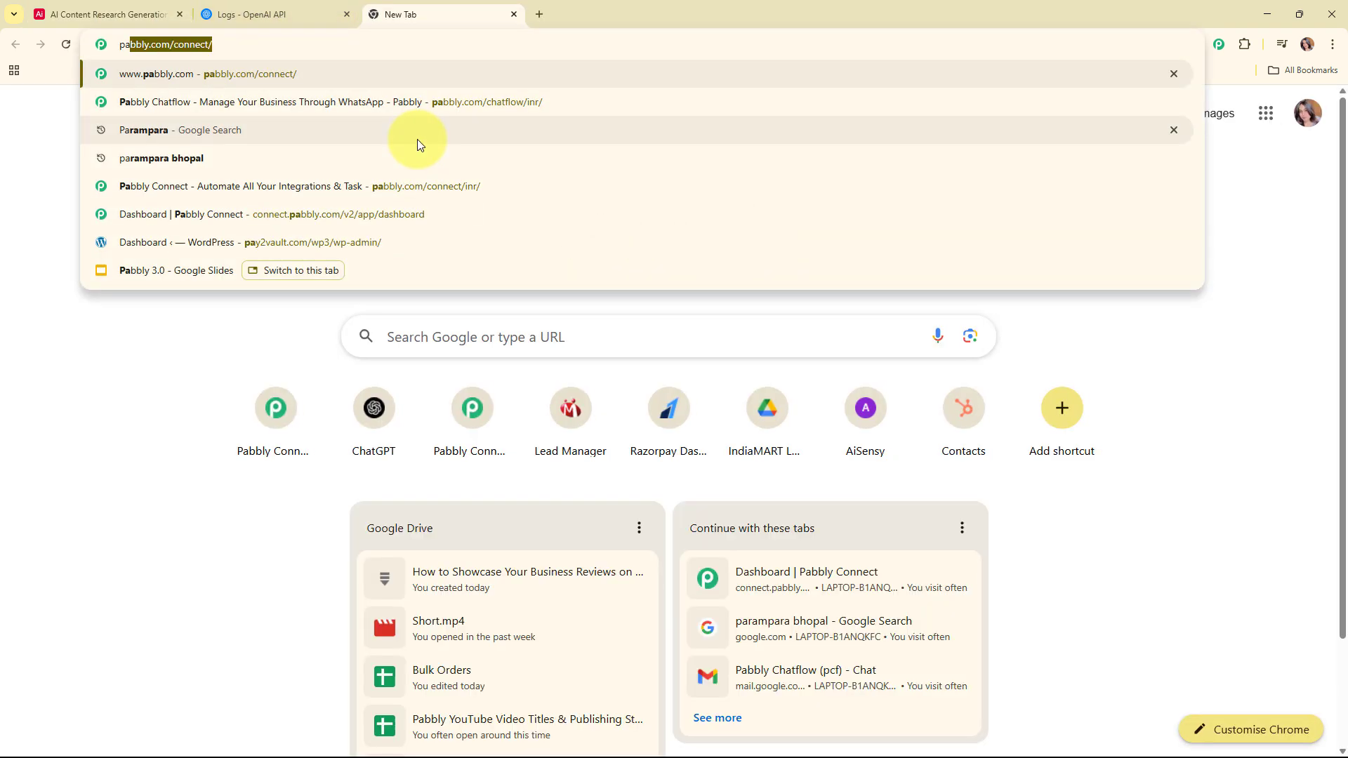
text(bbl)
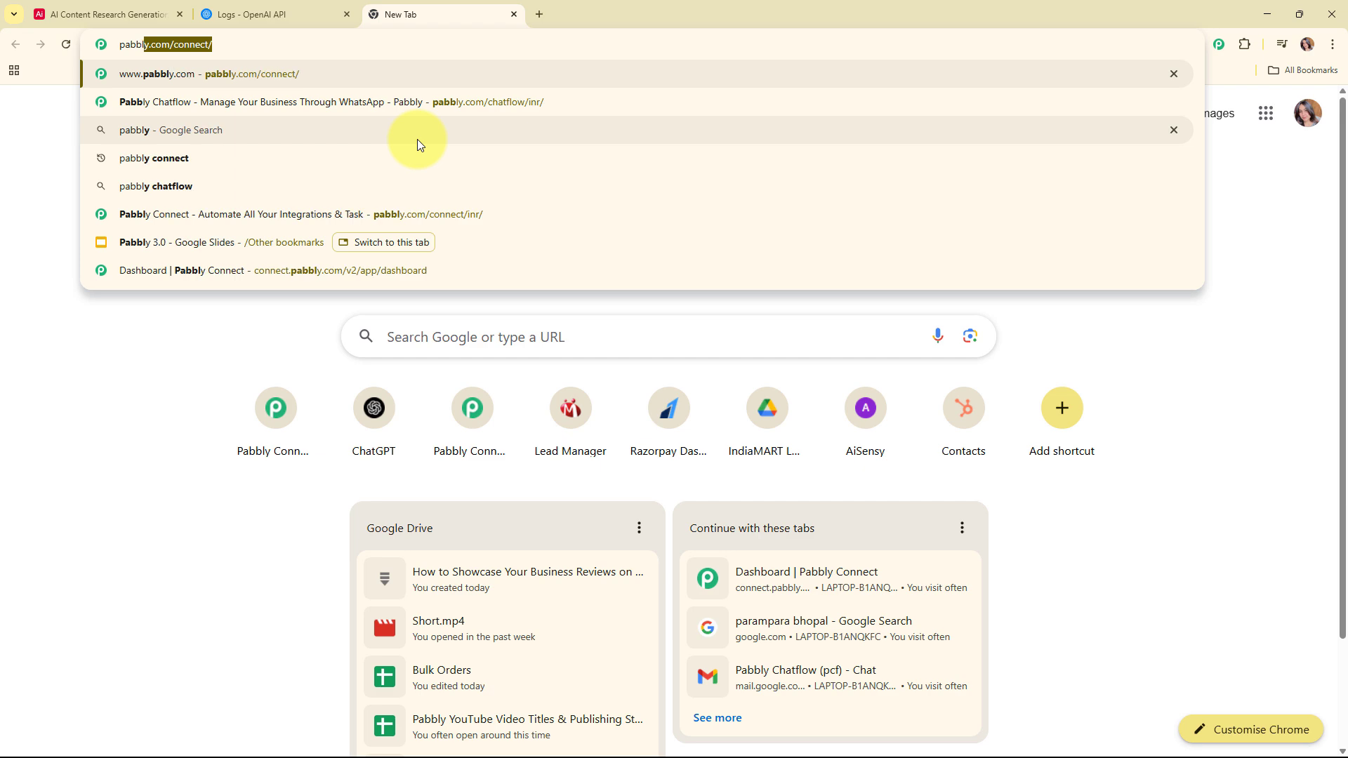
key(Return)
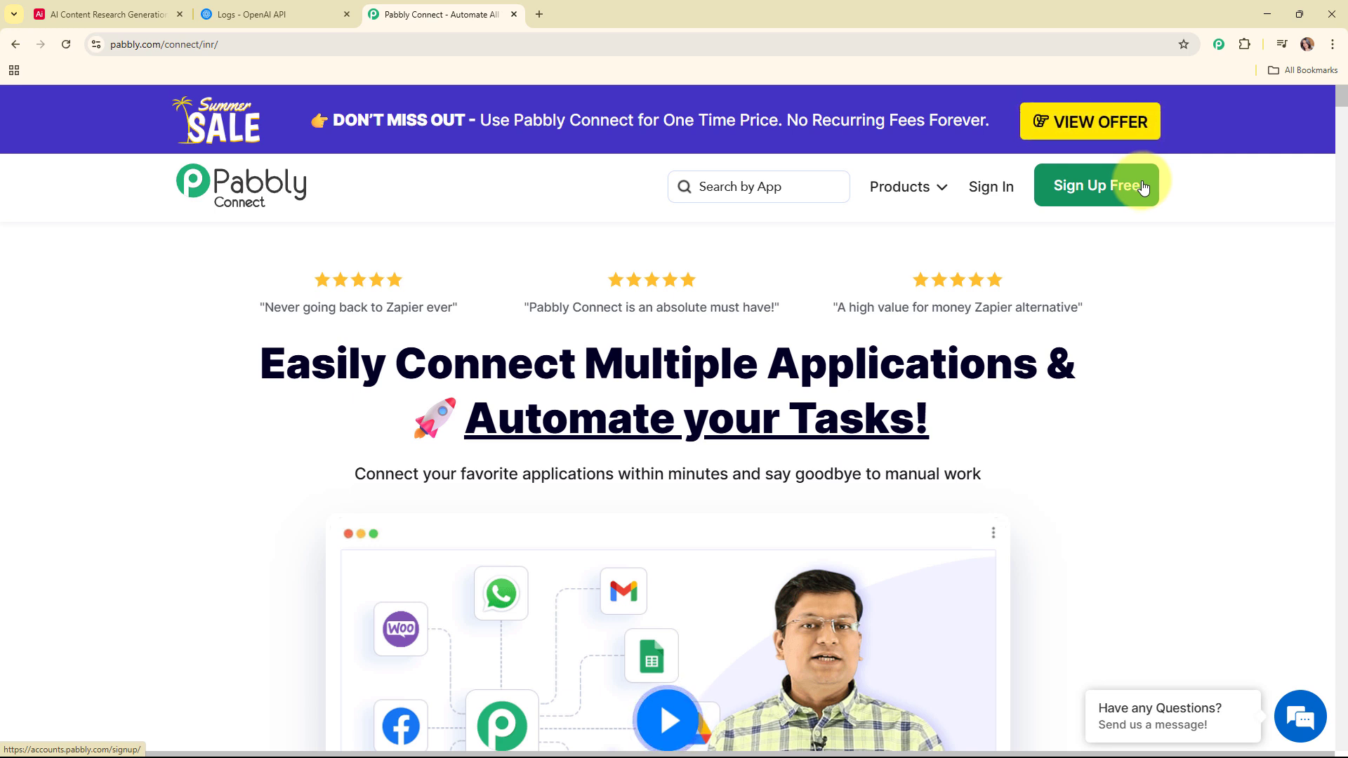
click(1010, 193)
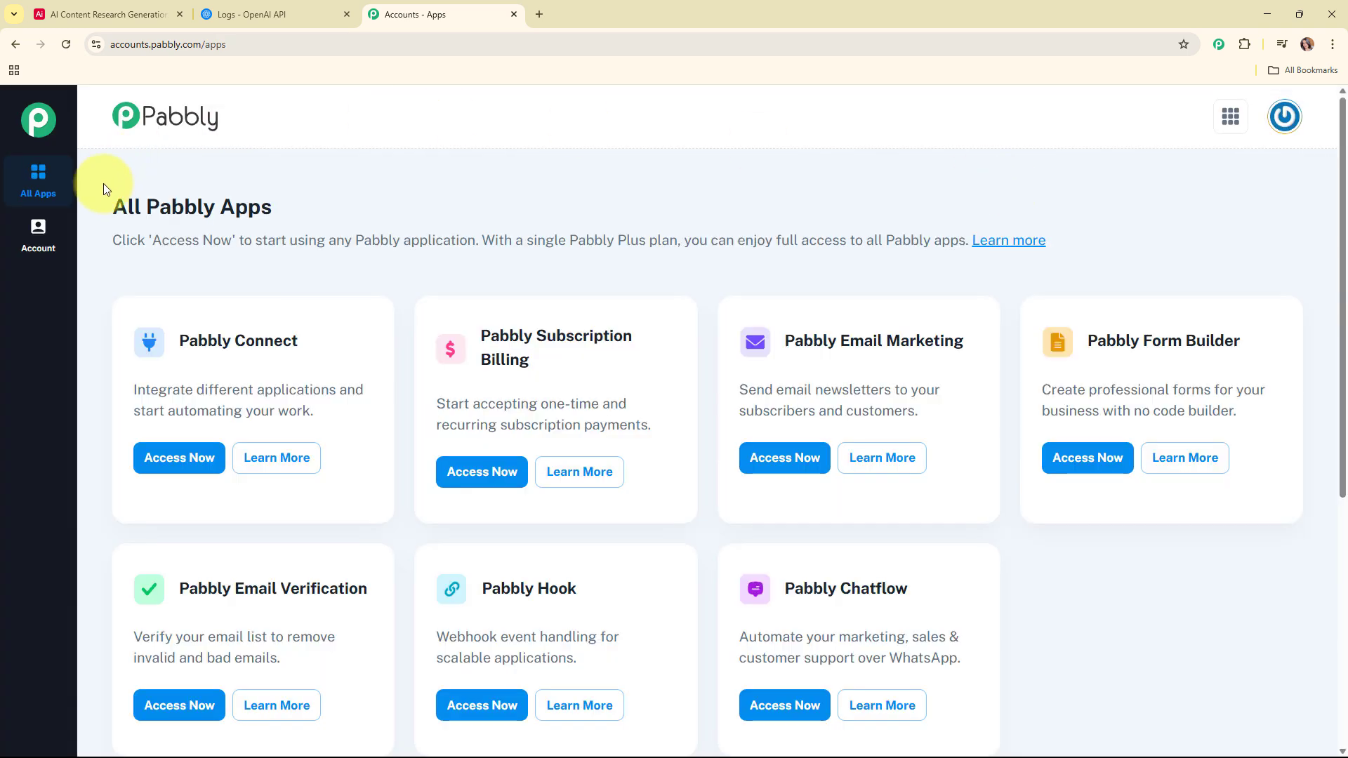
Access Pabbly Connect from the list of all Pabbly apps.
drag(105, 188, 314, 194)
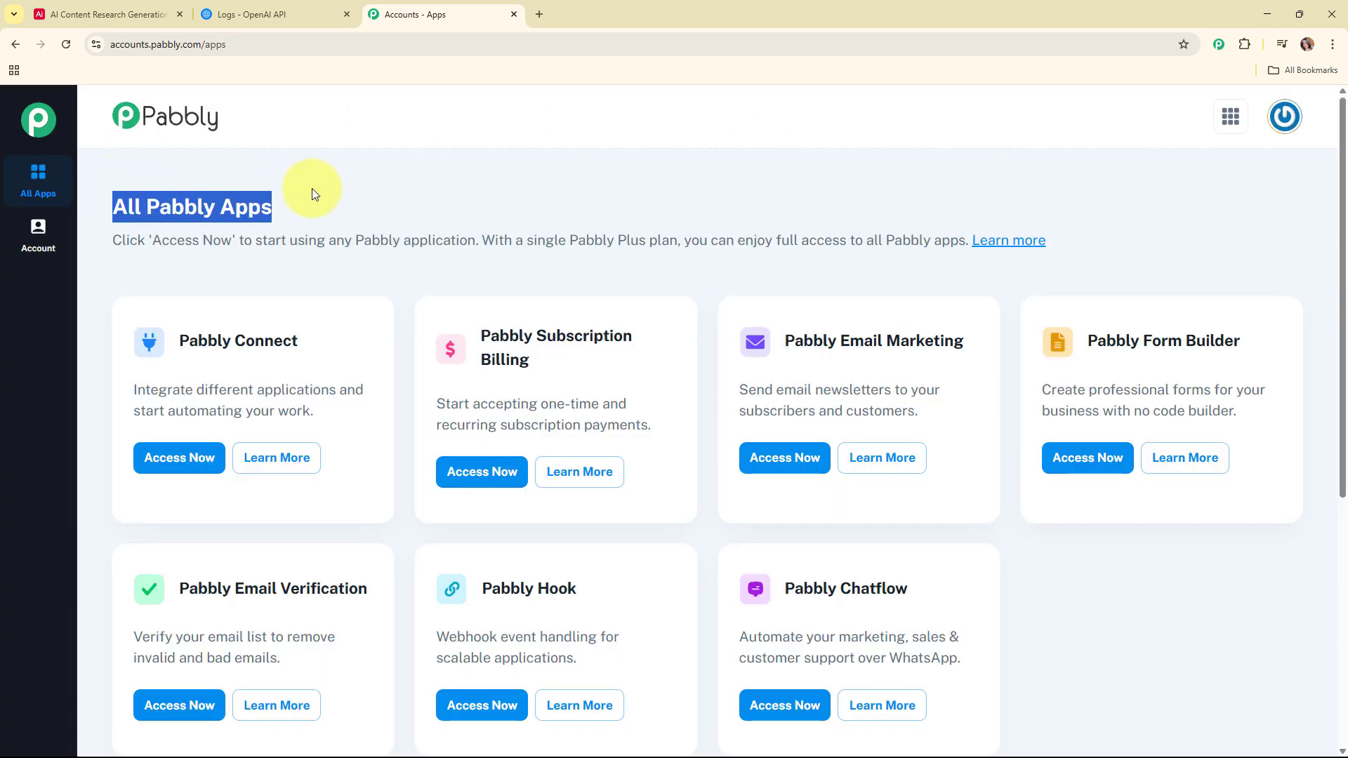
click(649, 222)
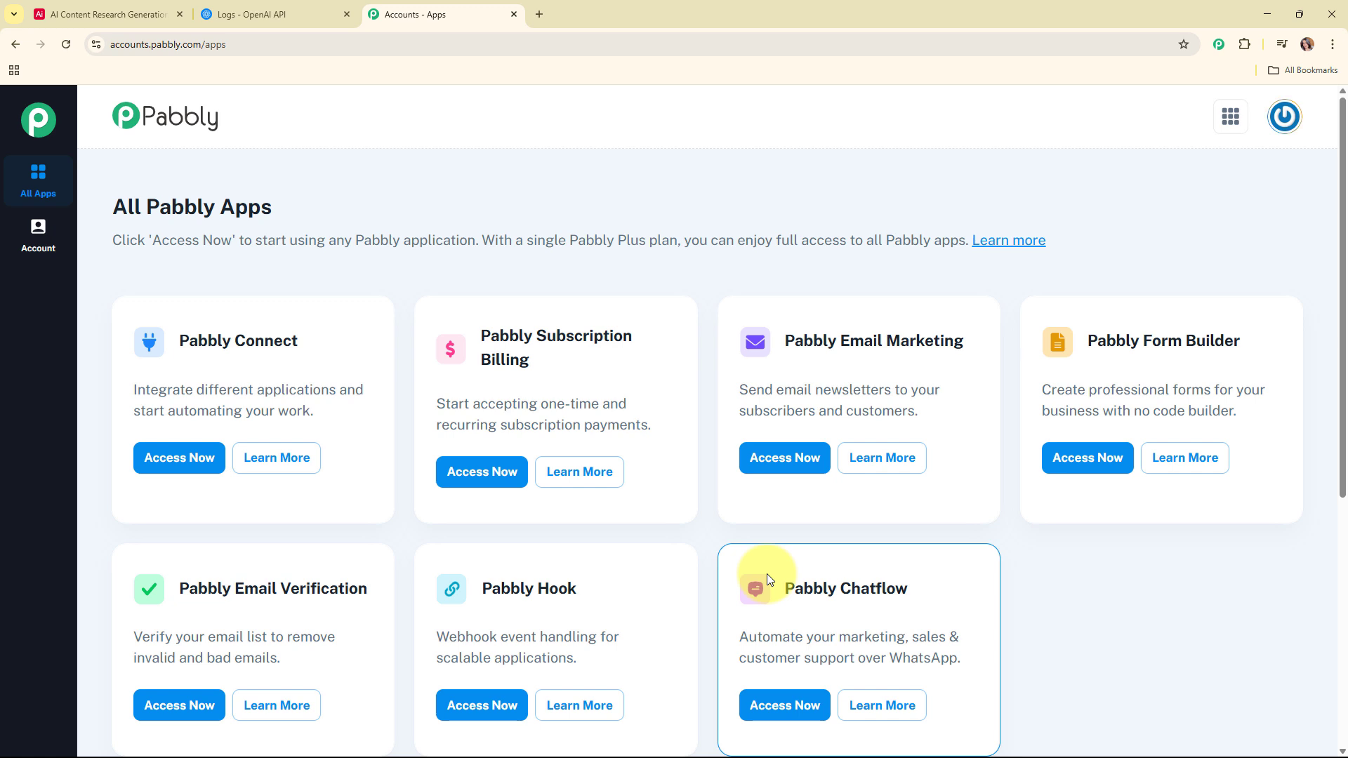
click(205, 460)
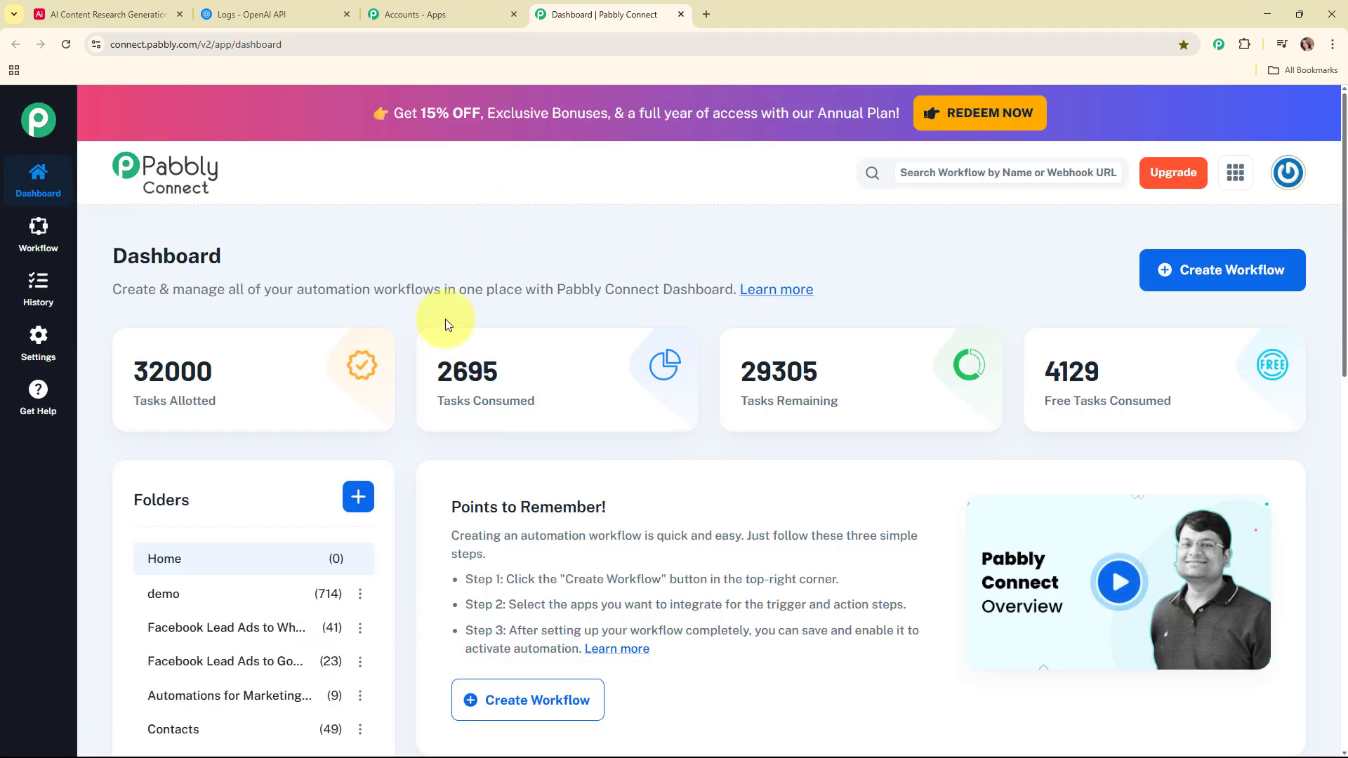
Start a new workflow and name it "Automate Content Research in Airtable Using AI Agent".
click(1210, 289)
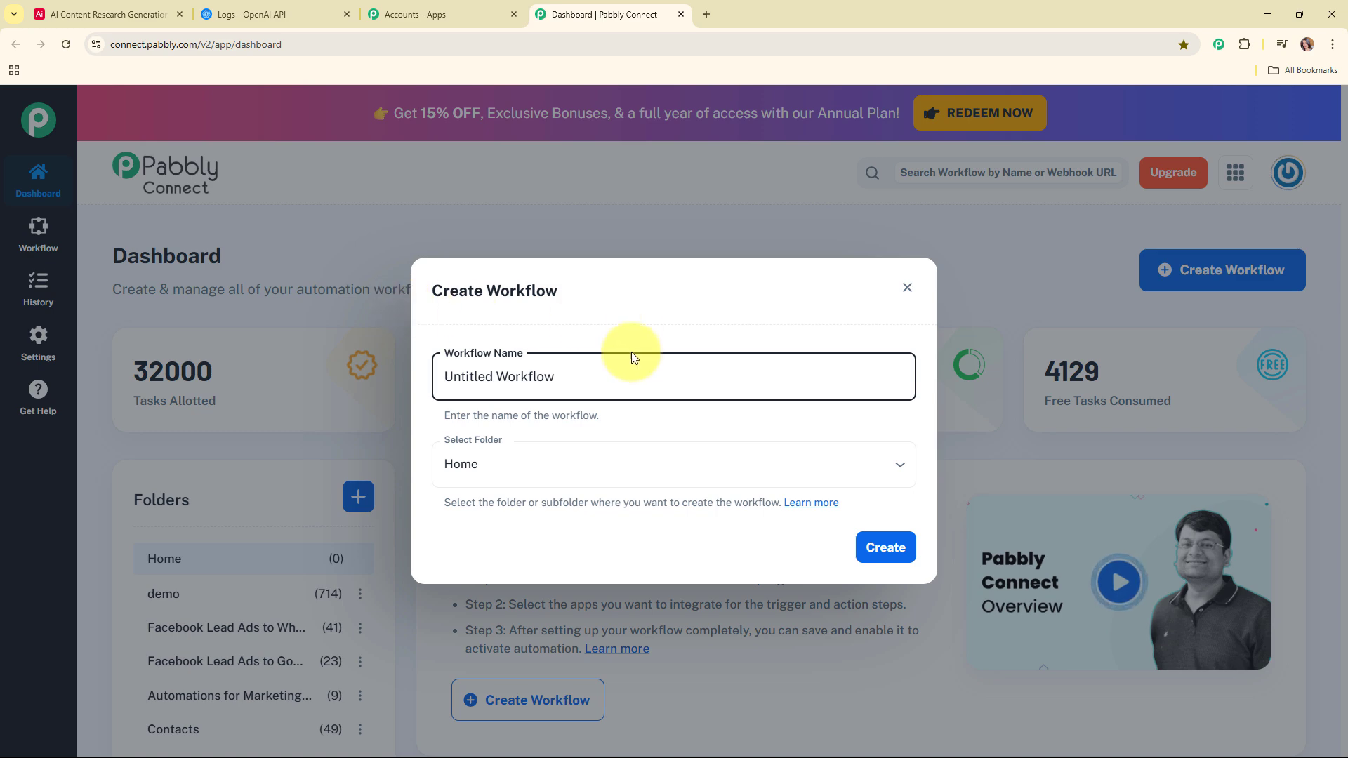
triple_click(482, 378)
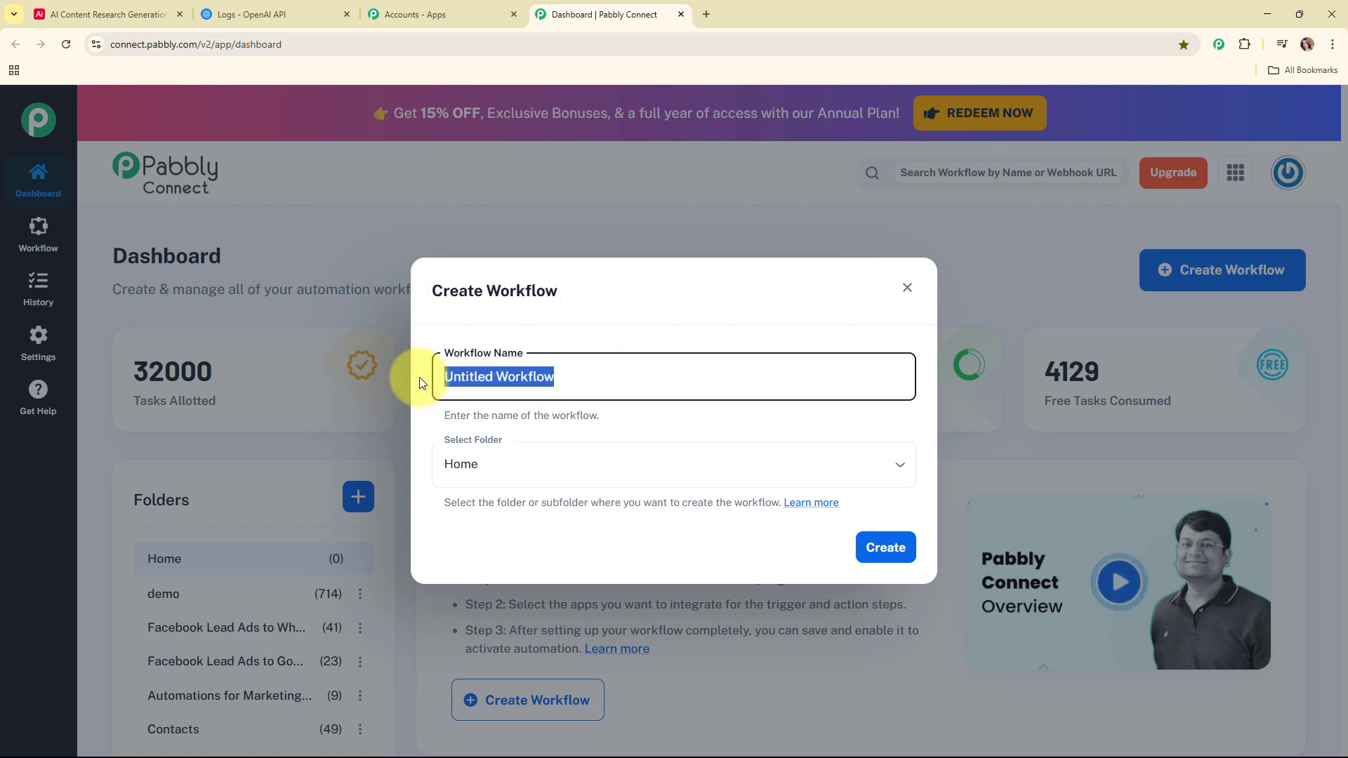
text(Automate Content Research in Airtable Using AI Agent)
drag(439, 376, 870, 370)
click(660, 427)
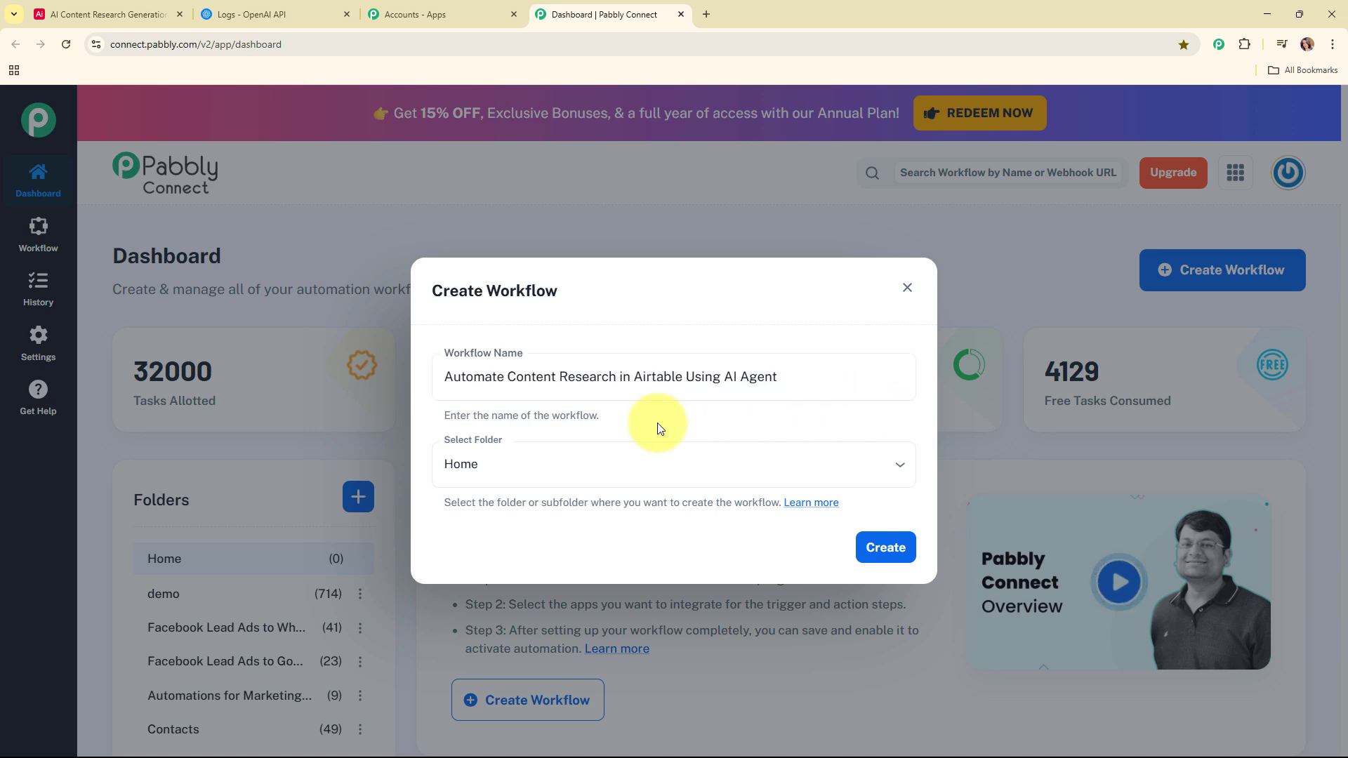
Select Automations as the folder for the new workflow.
click(650, 466)
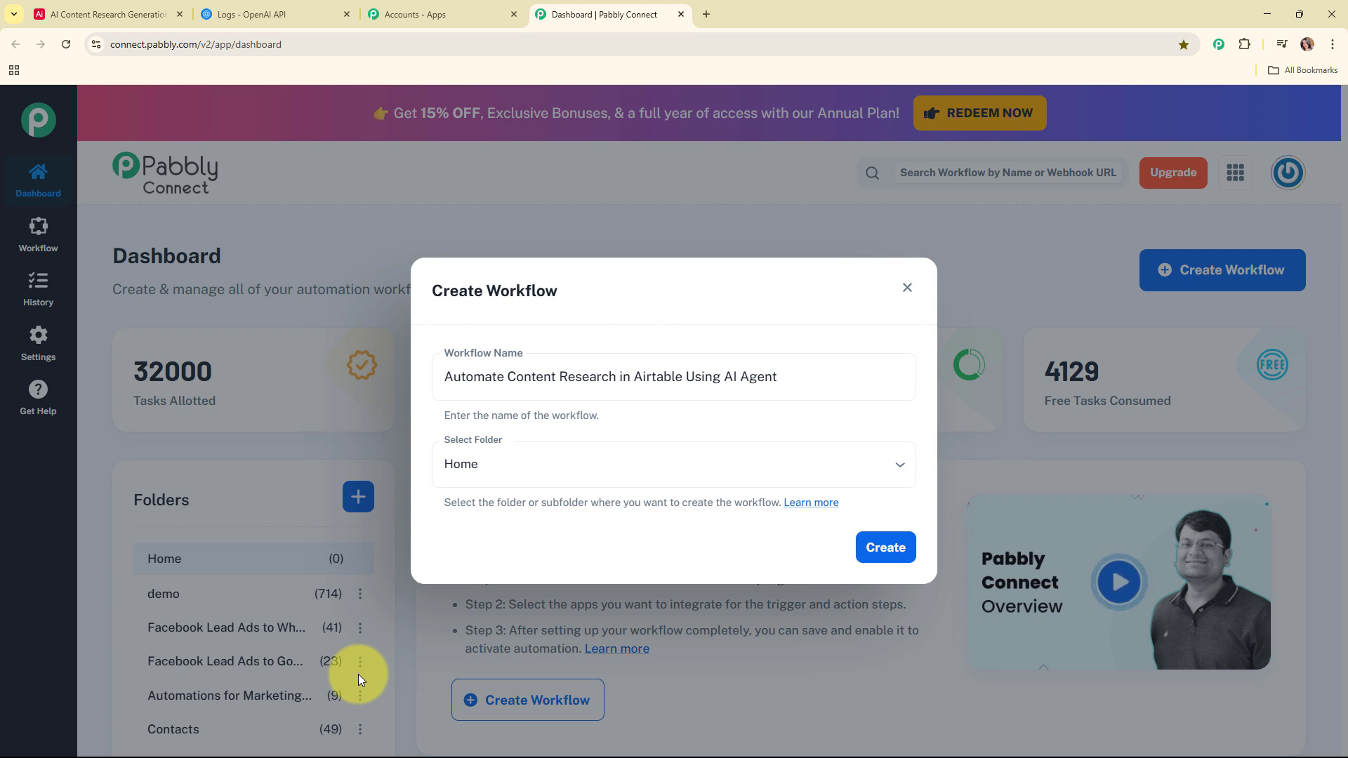
click(752, 482)
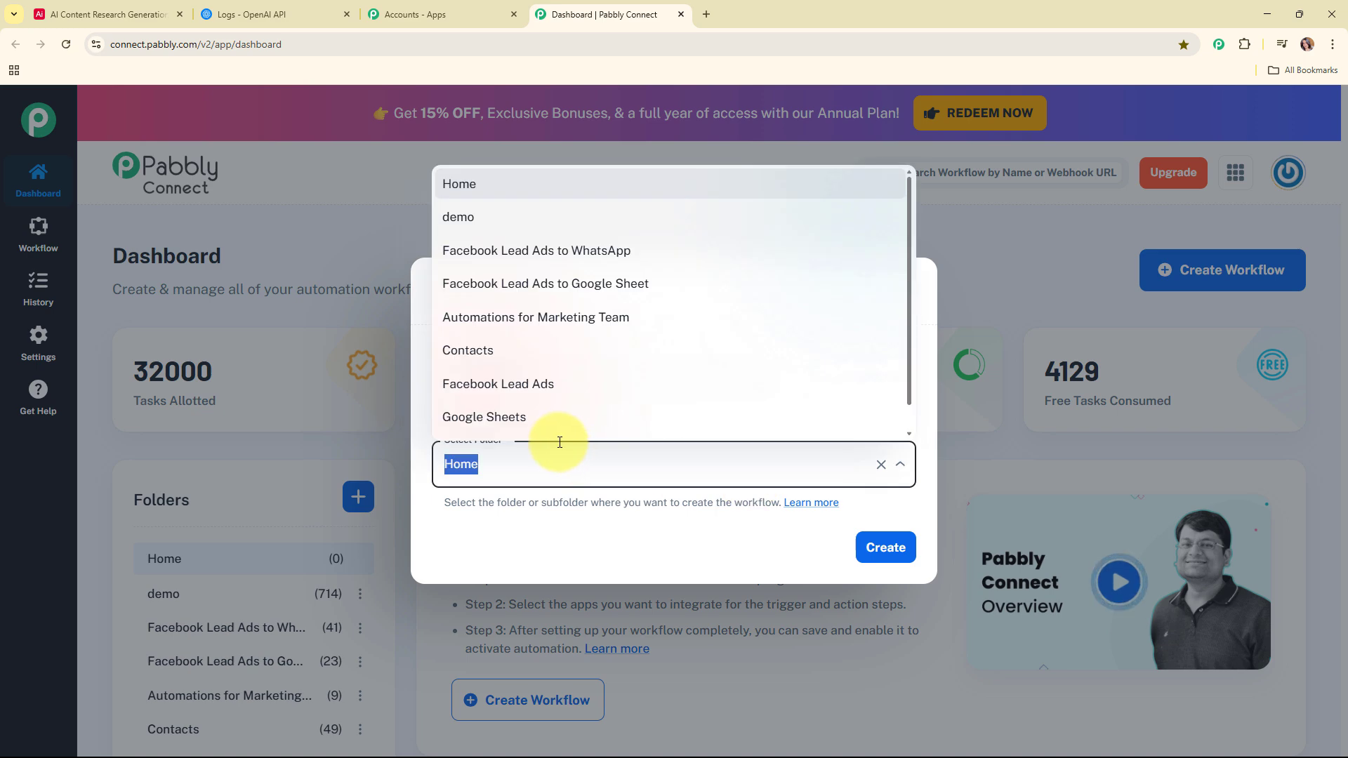
scroll(555, 432, down, 1)
click(550, 427)
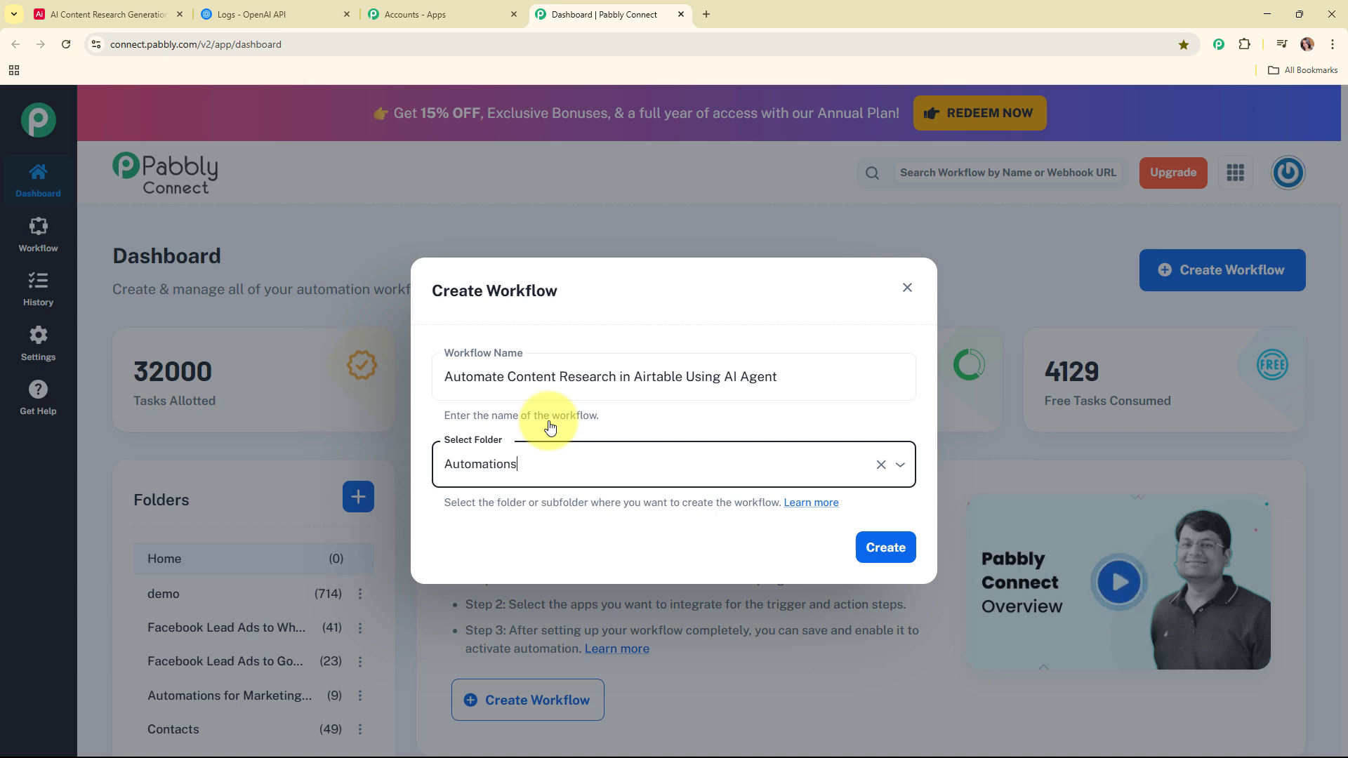
Read through the Pabbly support article on workflow folders and close it.
click(813, 504)
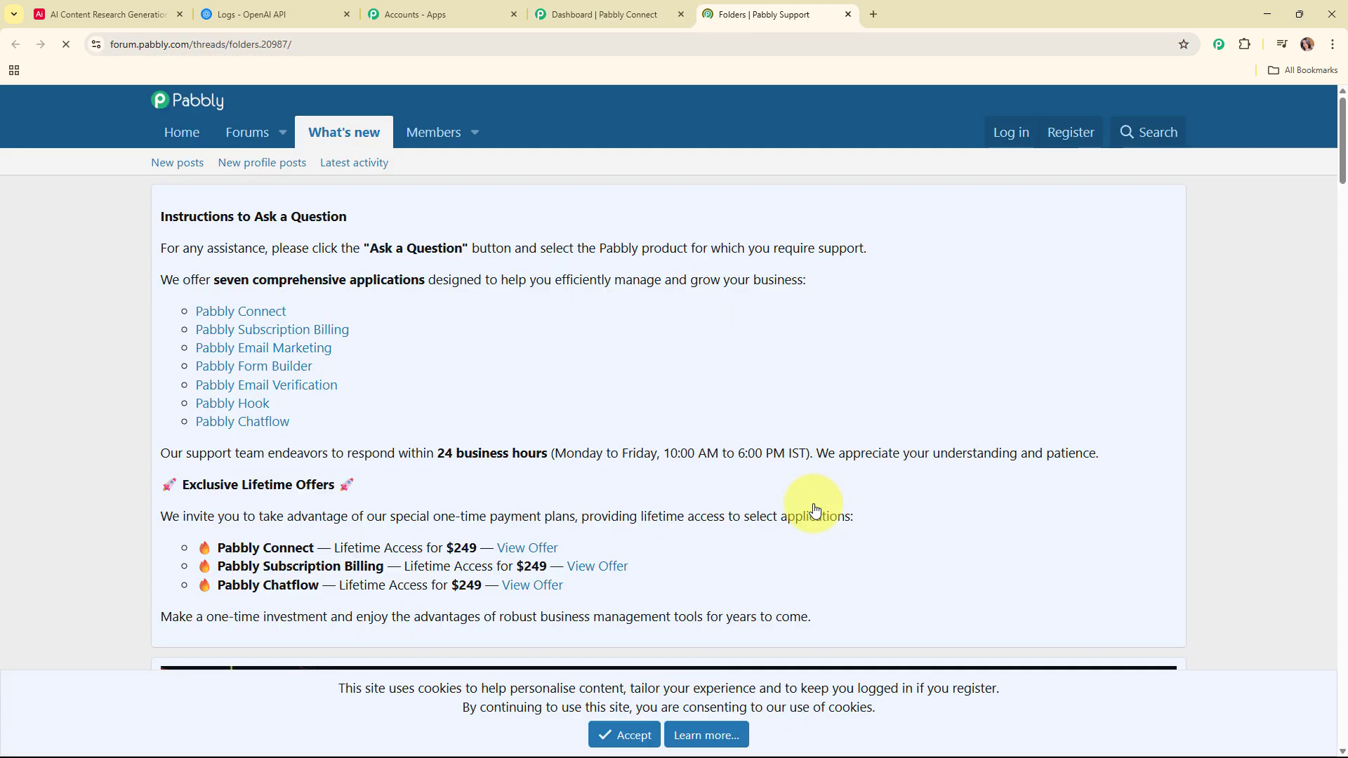
scroll(770, 415, down, 10)
scroll(772, 434, down, 15)
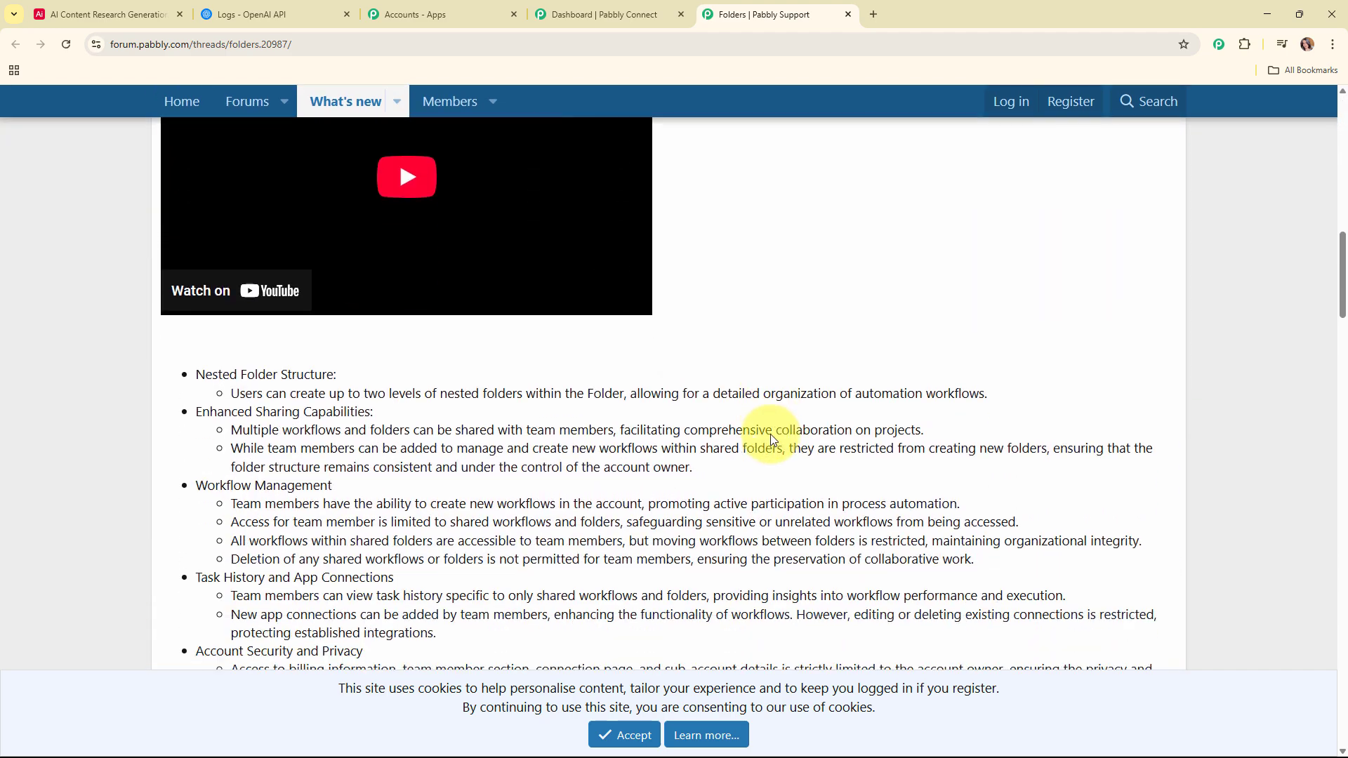
scroll(771, 436, down, 10)
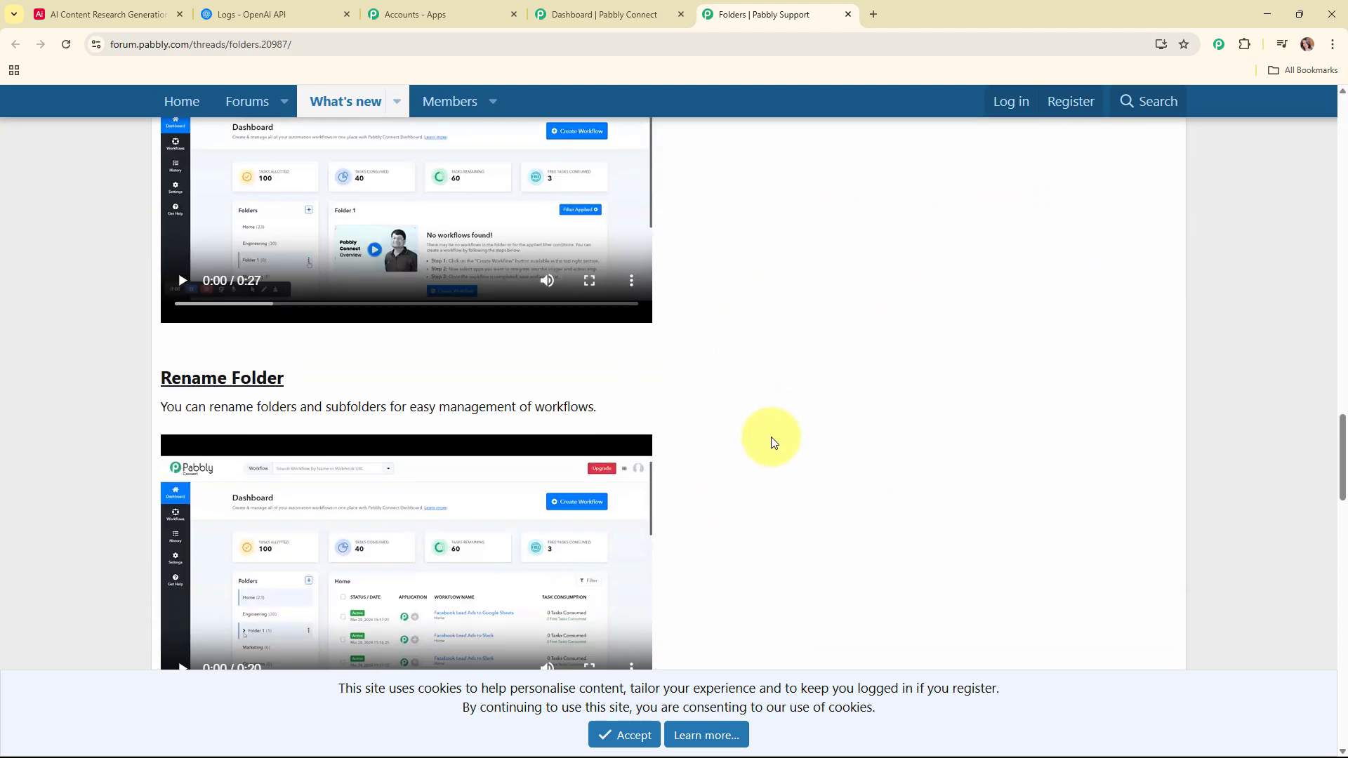
scroll(773, 438, up, 8)
scroll(776, 446, up, 10)
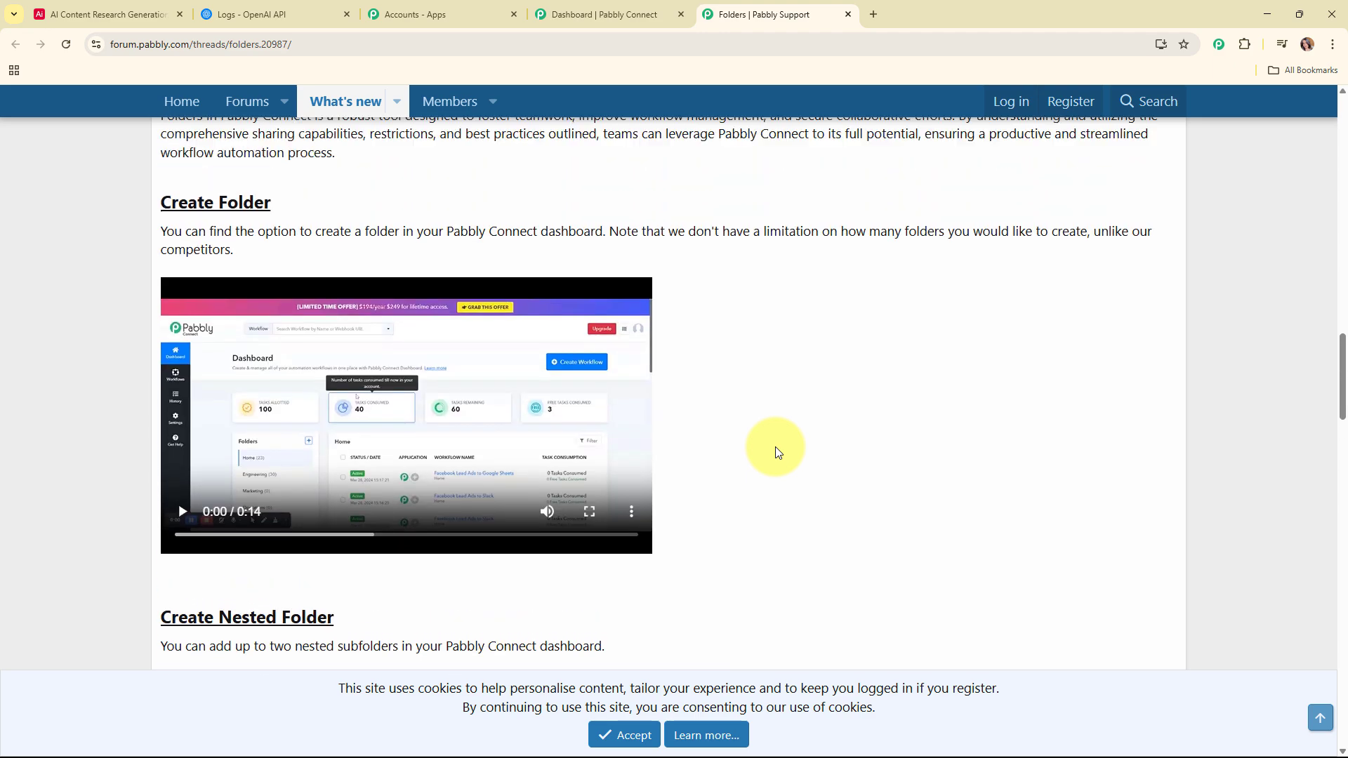
click(848, 14)
Create the workflow with the entered name and folder, and collapse its trigger step.
click(887, 546)
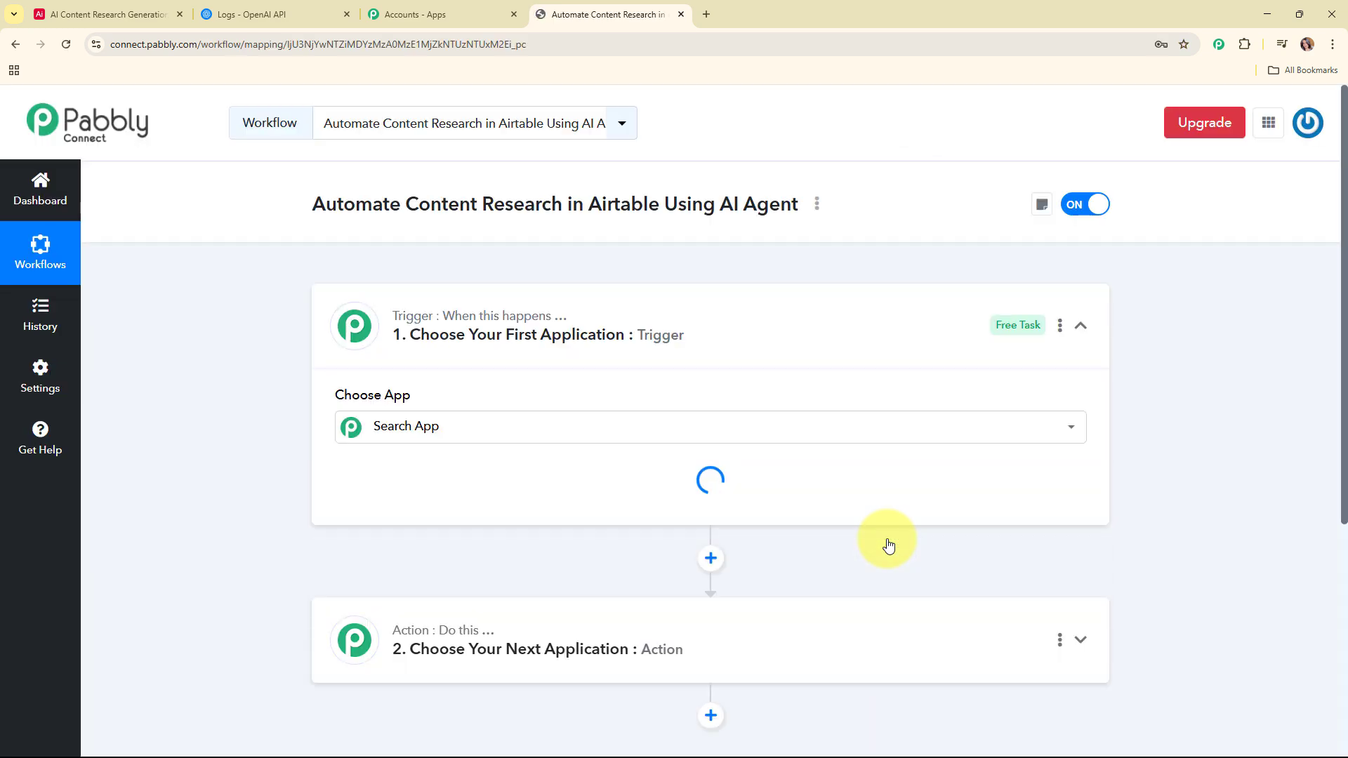
click(796, 320)
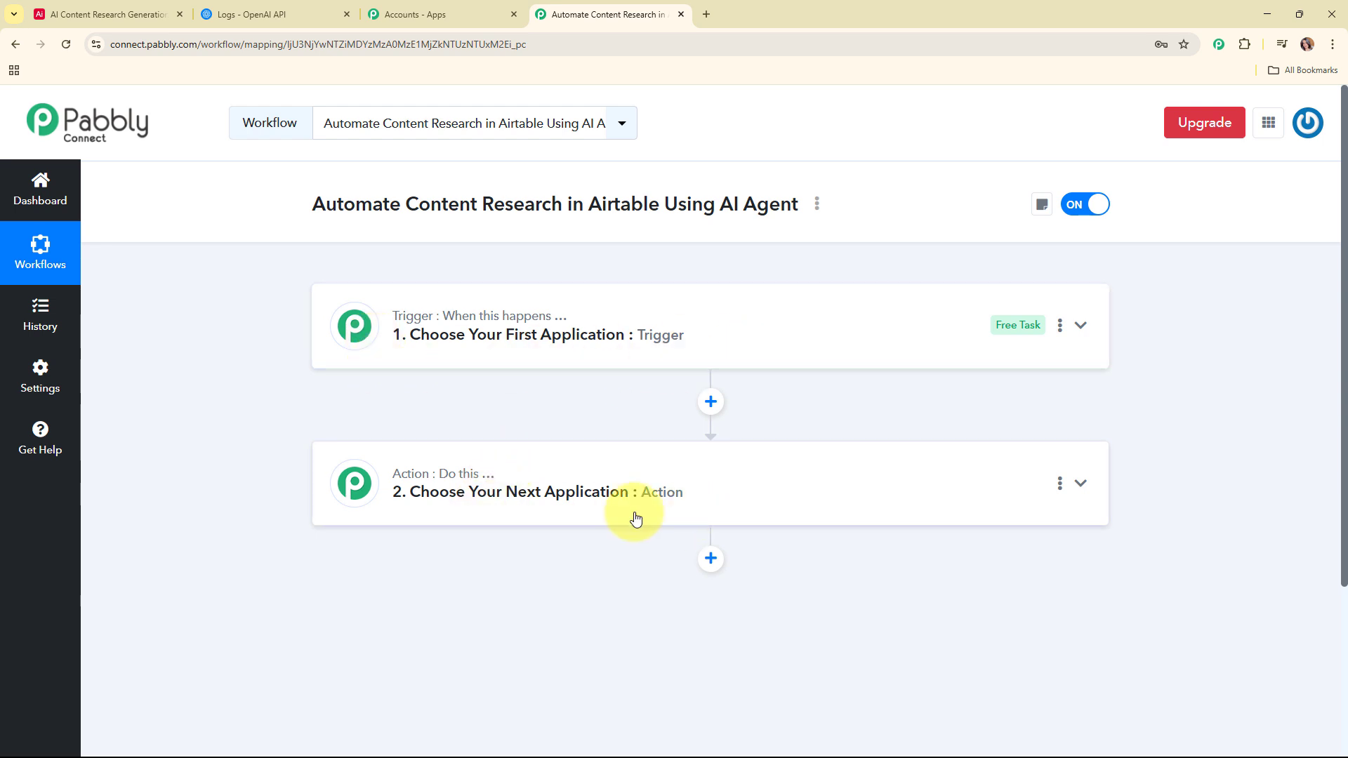
Set the workflow's trigger application to Airtable with New Record as the trigger event.
click(826, 344)
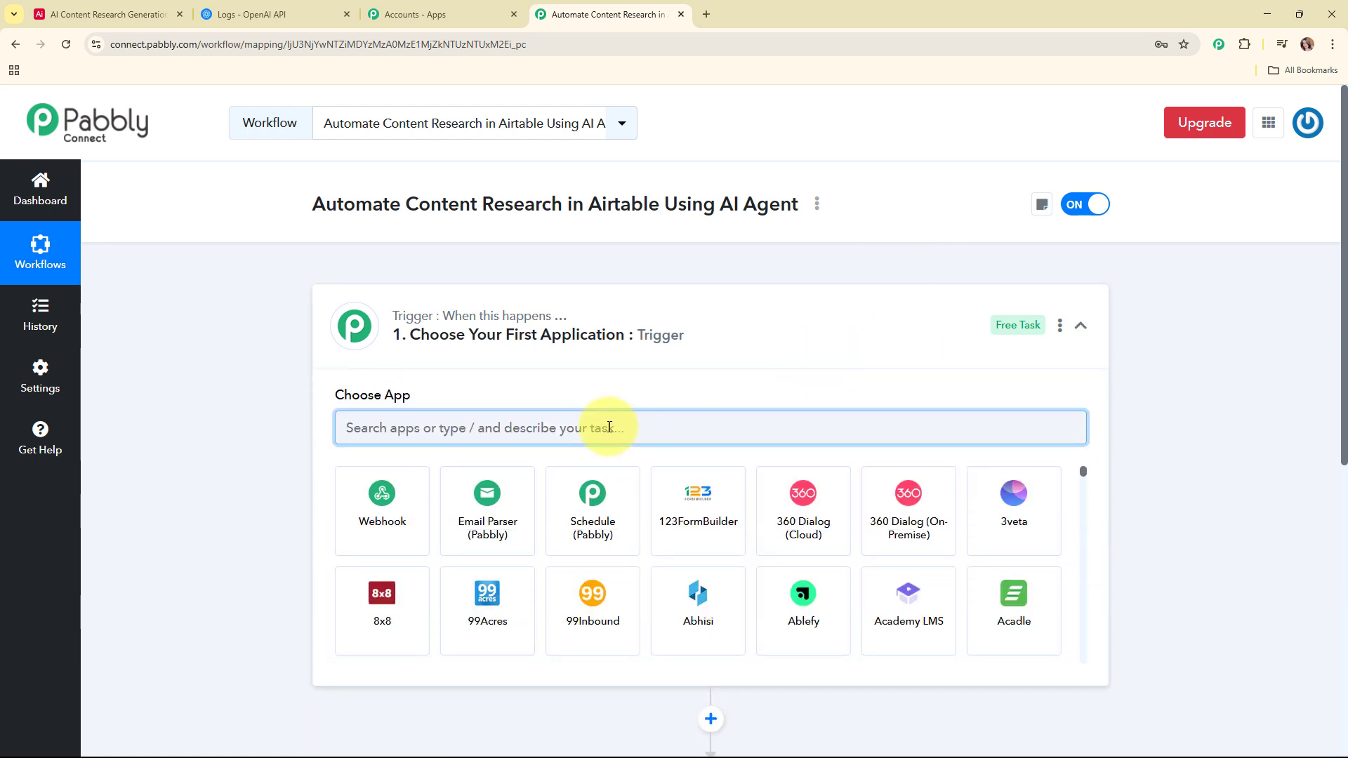
text(airt)
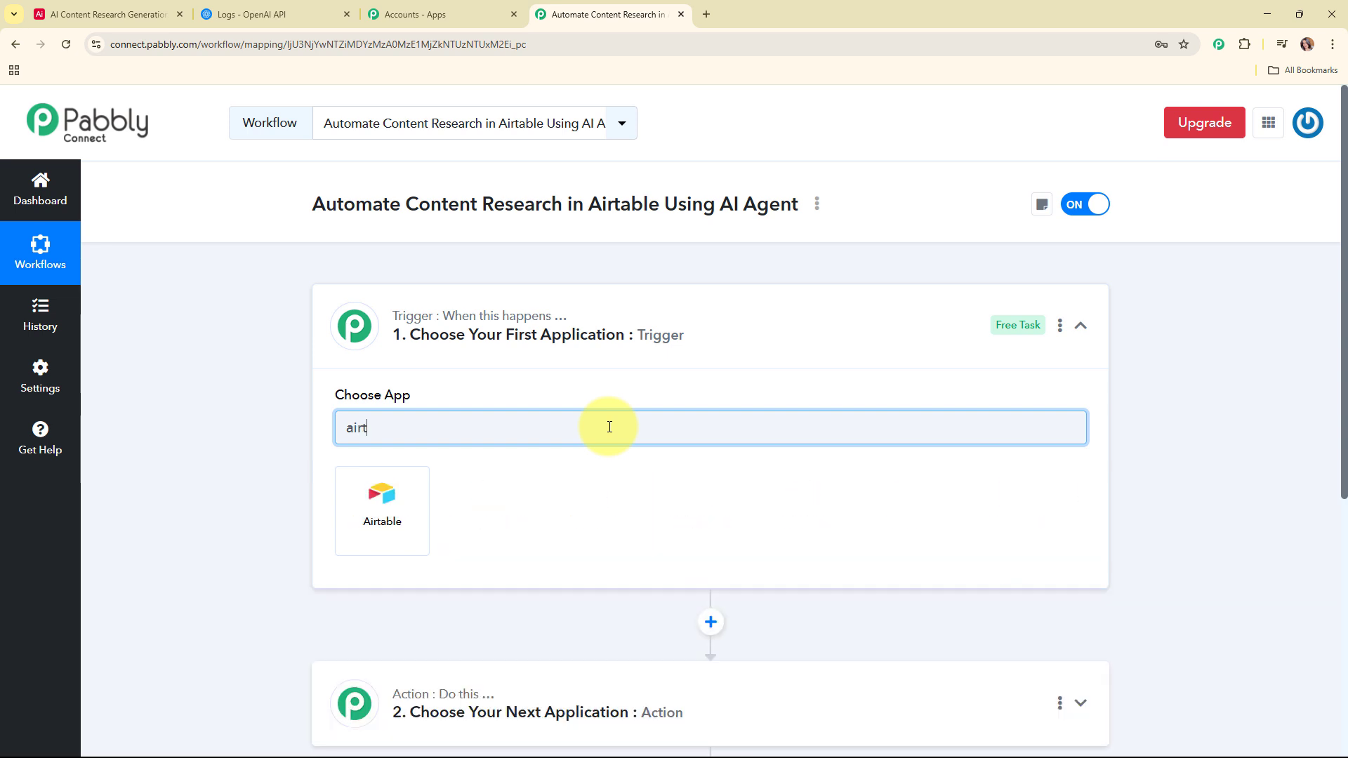
click(391, 516)
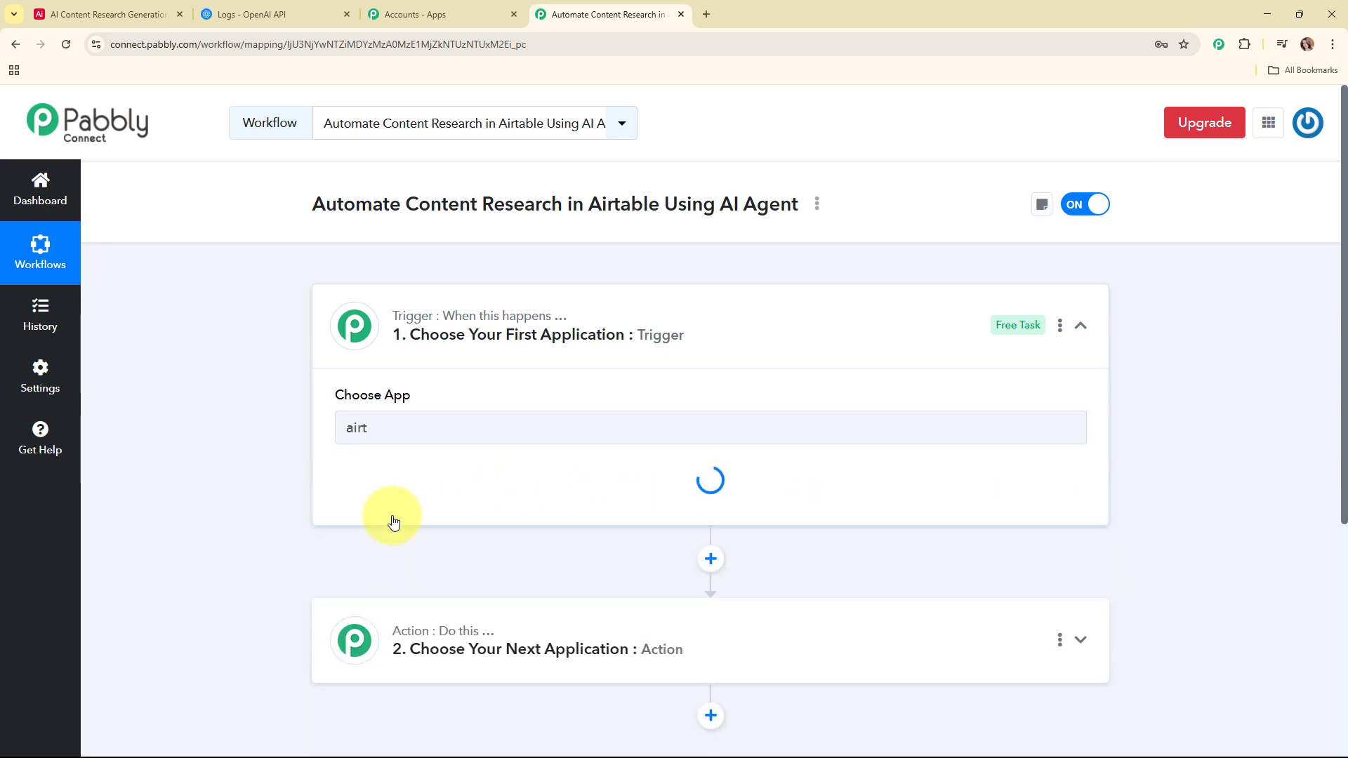
click(389, 503)
click(419, 593)
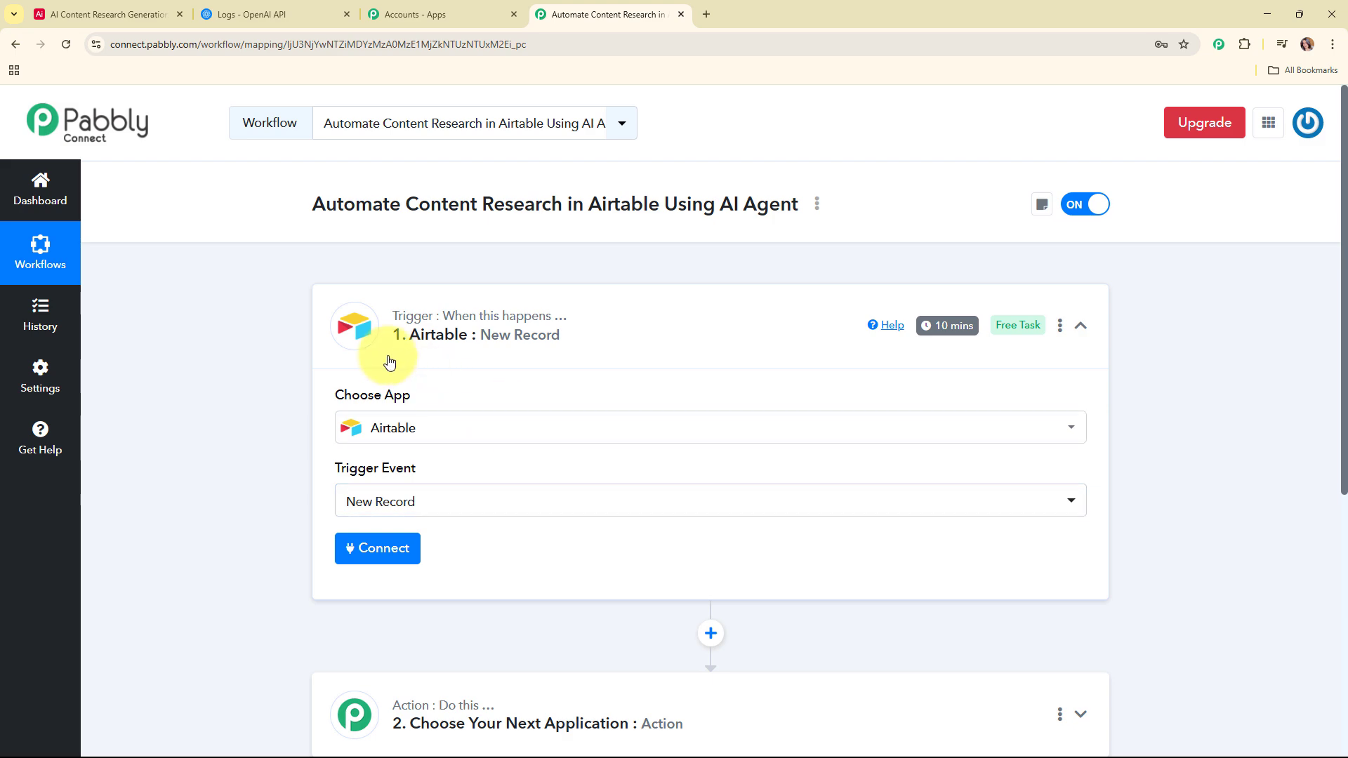
Add a new Airtable connection for the trigger and request authorization from the Airtable account.
click(376, 546)
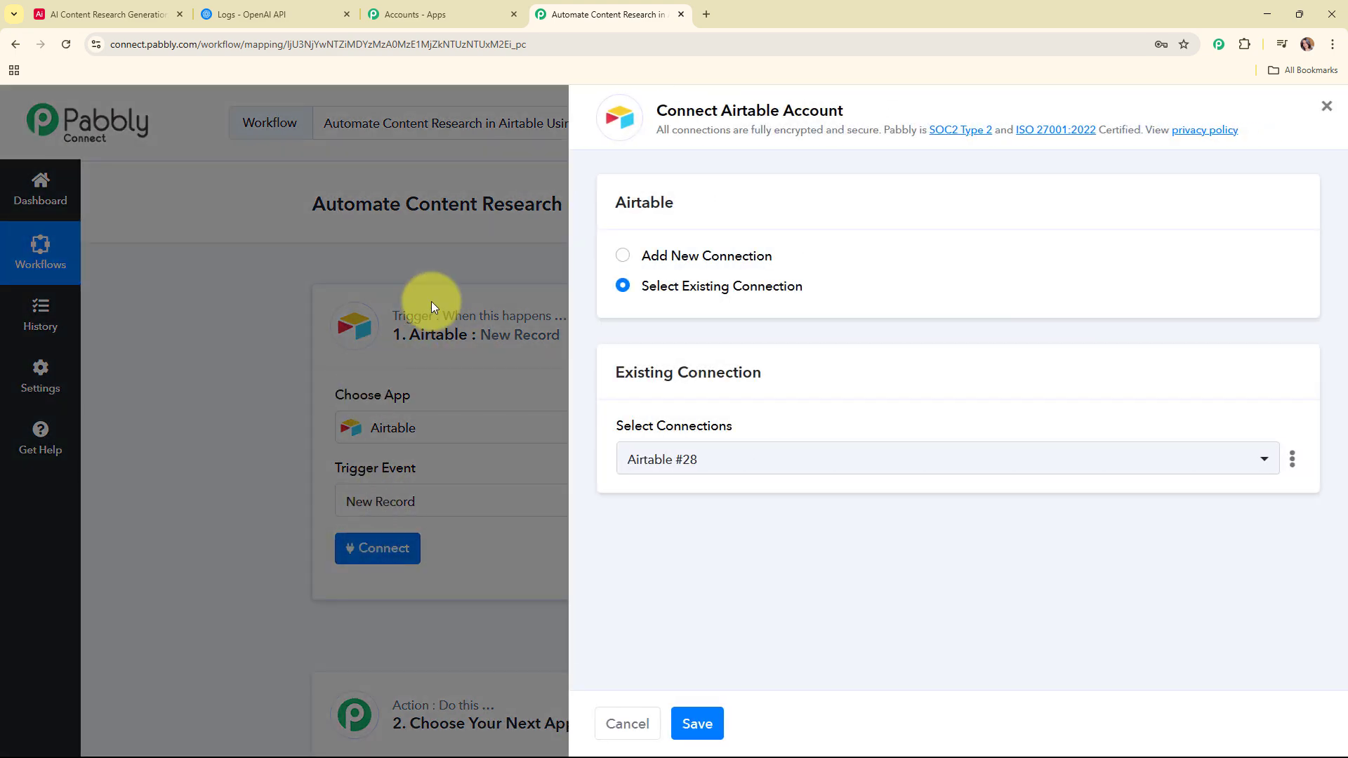
click(622, 257)
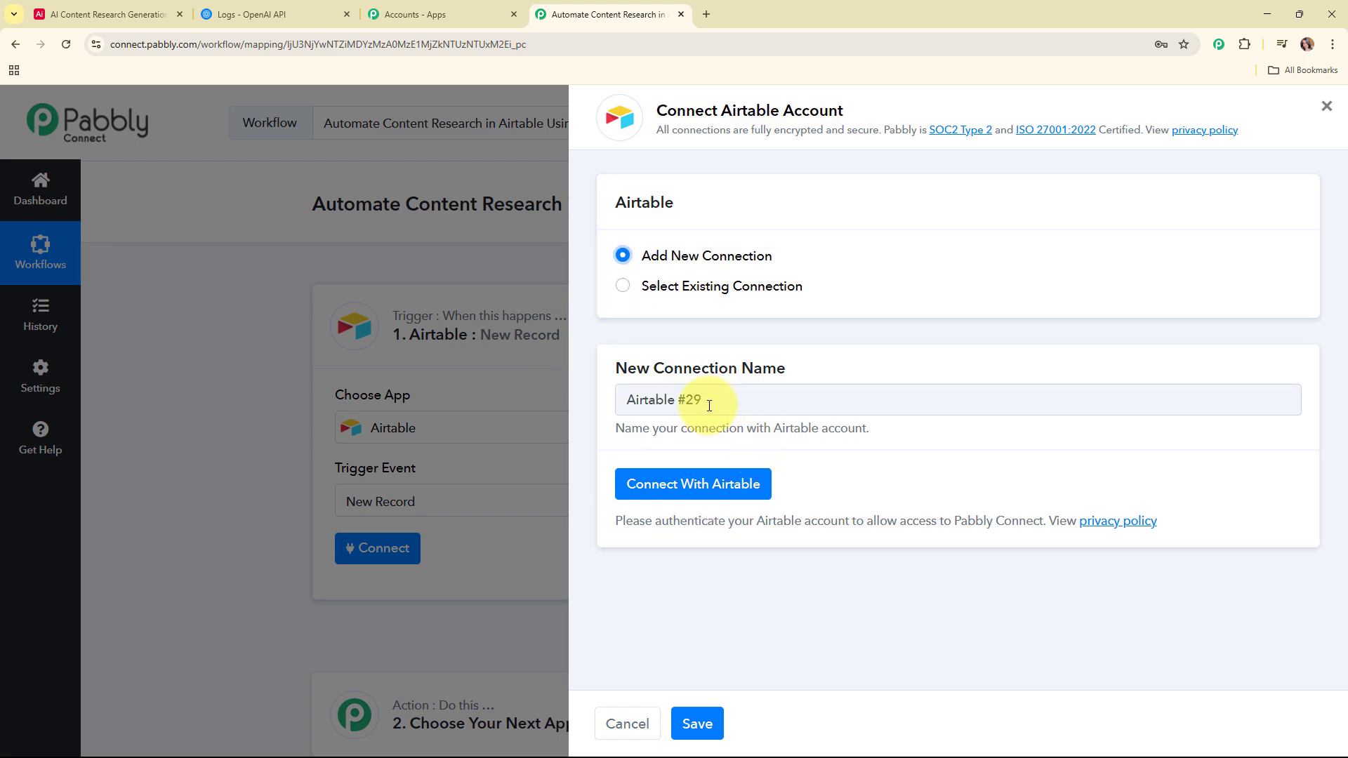
click(724, 491)
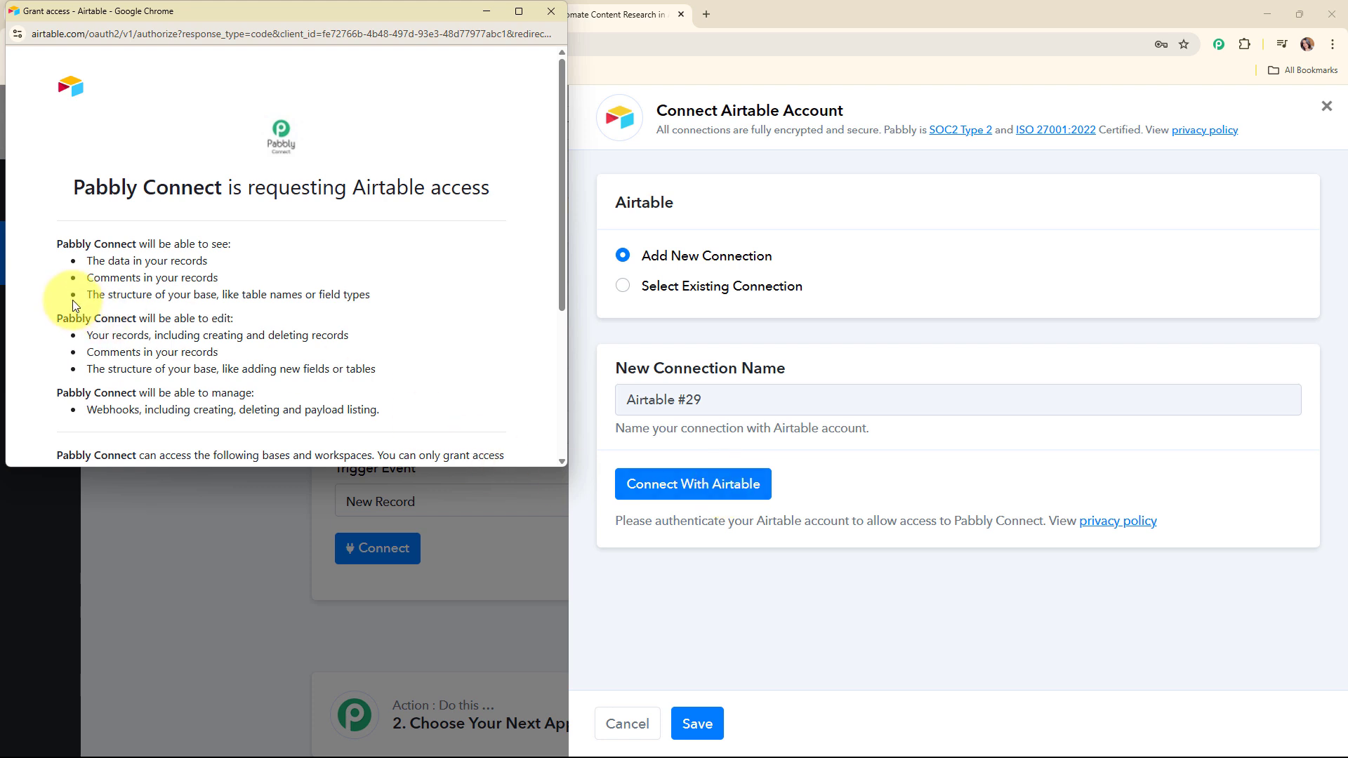
Add all resources and the AI Content Research Generation base to what Pabbly Connect may access in Airtable.
scroll(425, 307, down, 3)
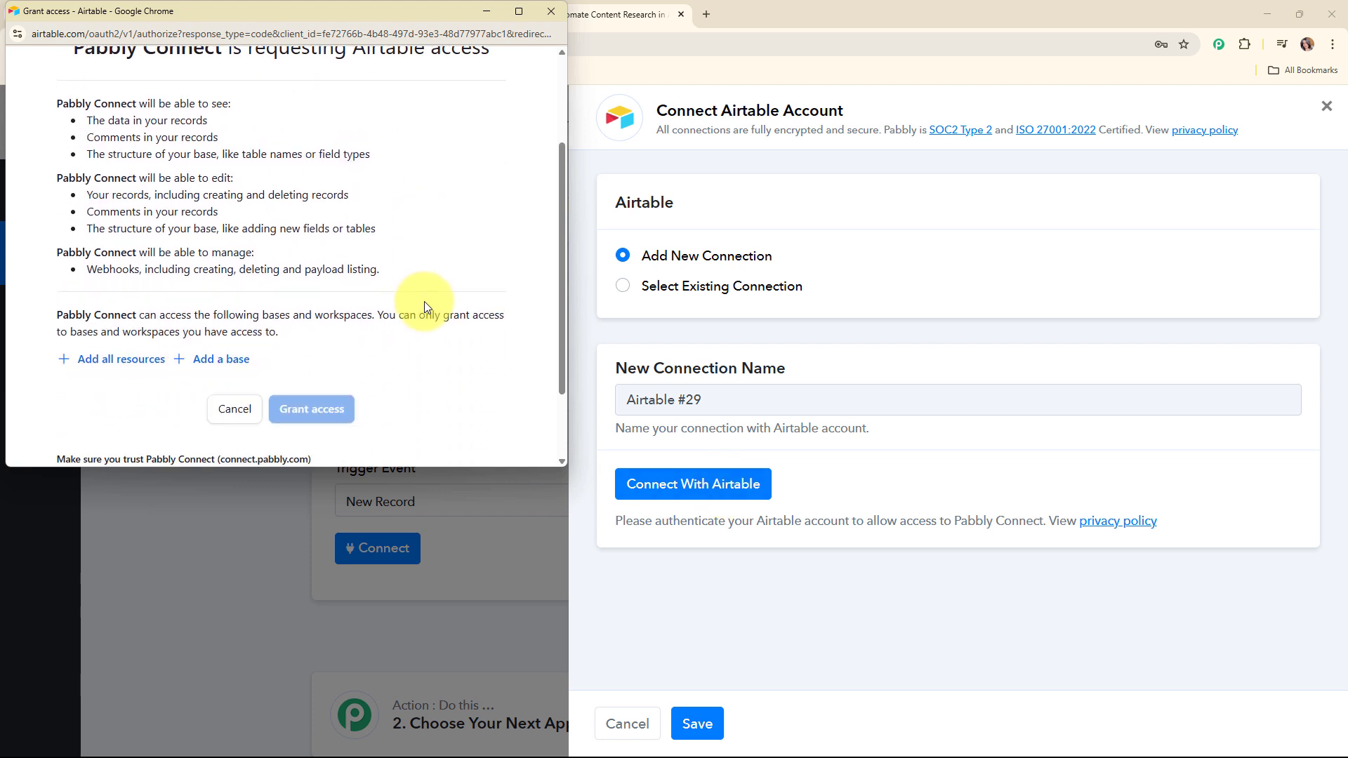
scroll(425, 307, down, 1)
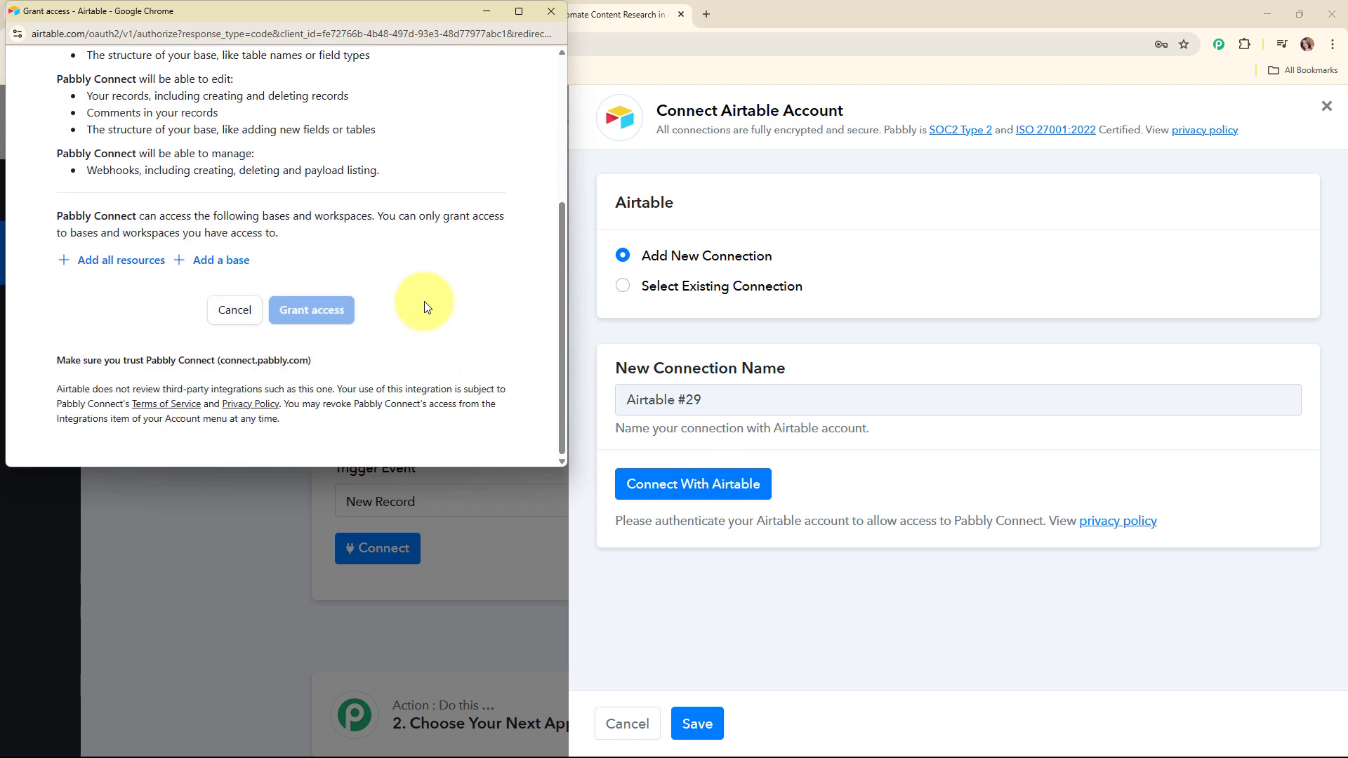
click(100, 261)
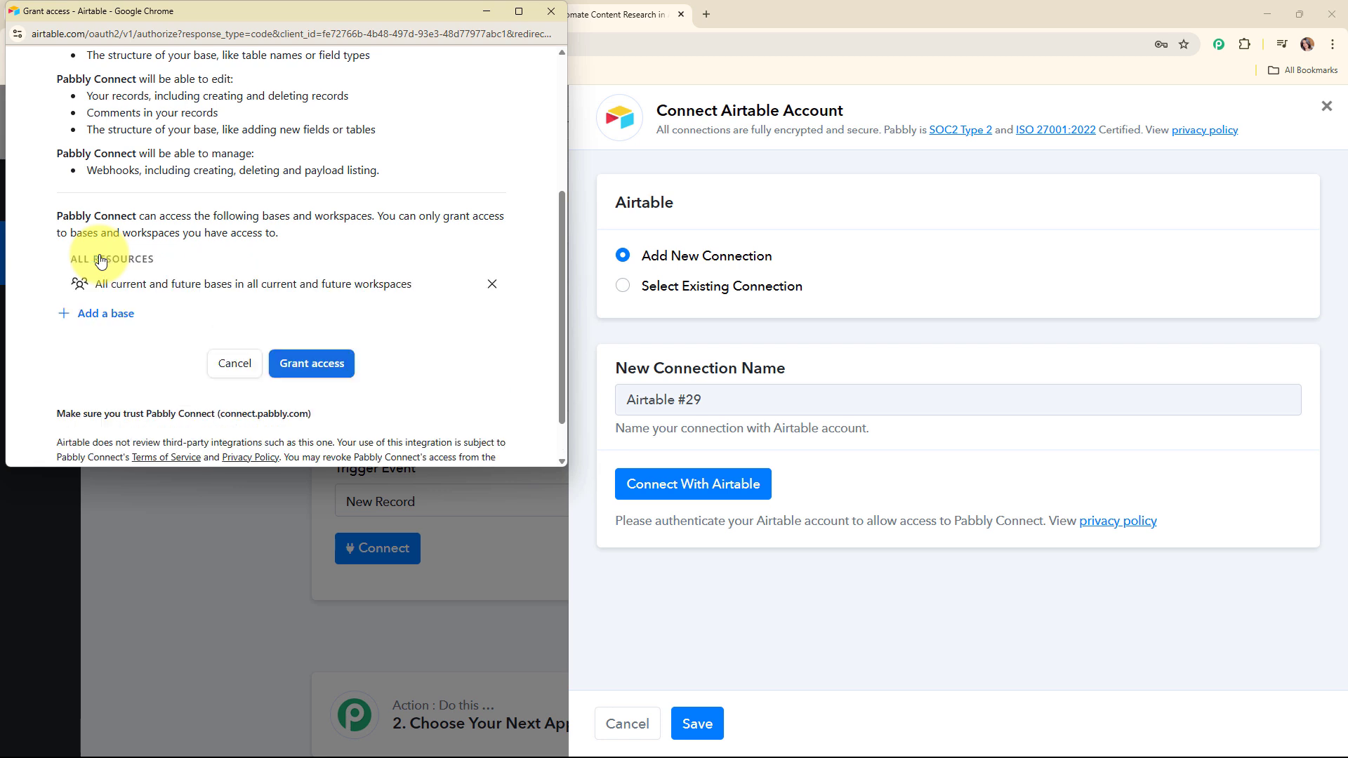
click(116, 318)
scroll(166, 187, down, 2)
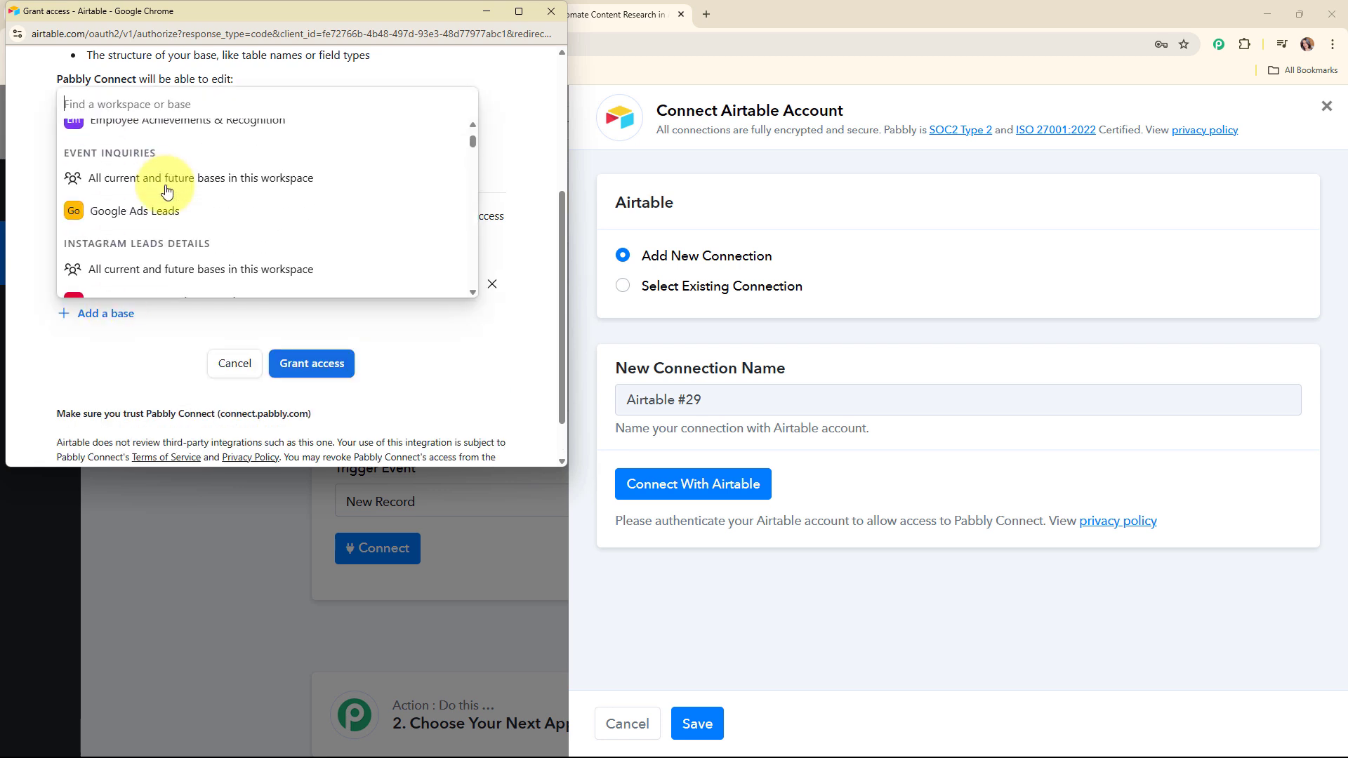
scroll(188, 288, down, 2)
click(176, 161)
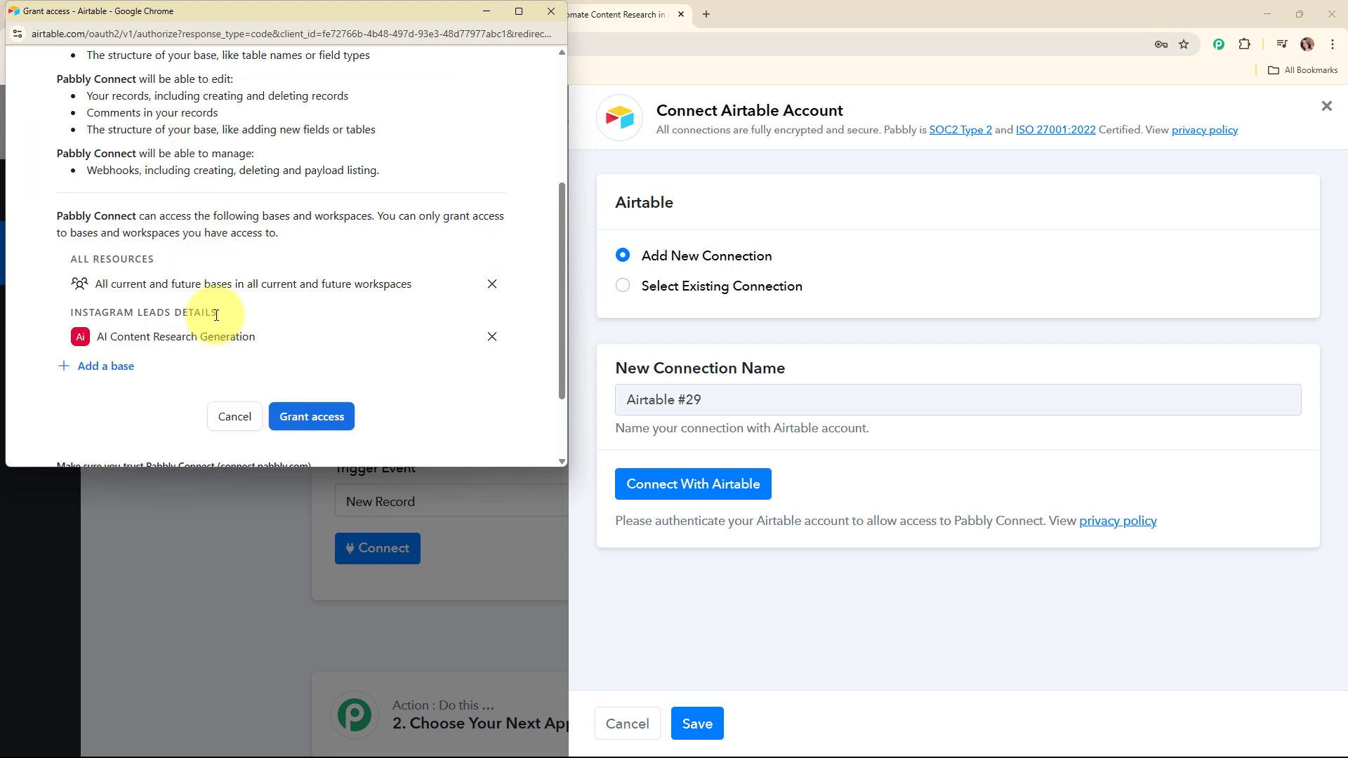
Grant the requested Airtable access and set the trigger's base to AI Content Research Generation and its table to Content.
click(341, 429)
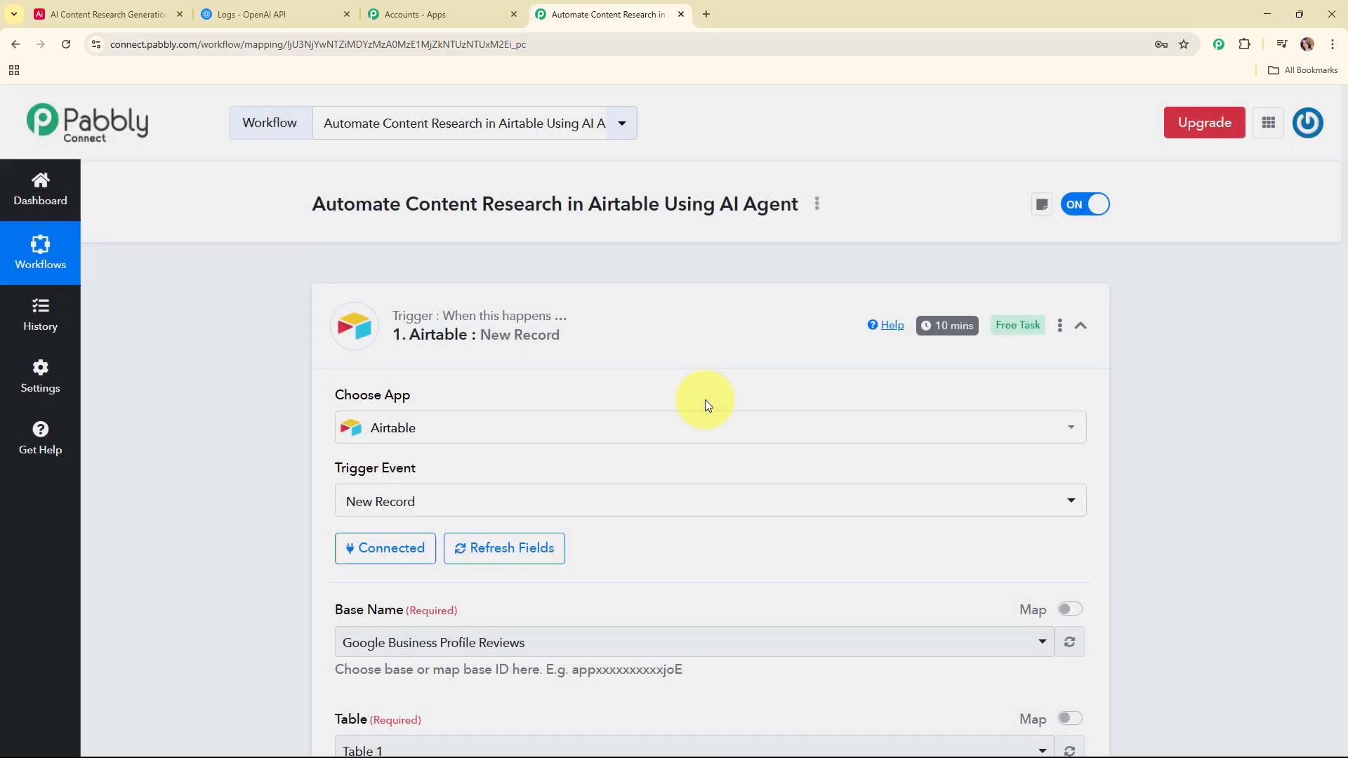
scroll(633, 422, down, 5)
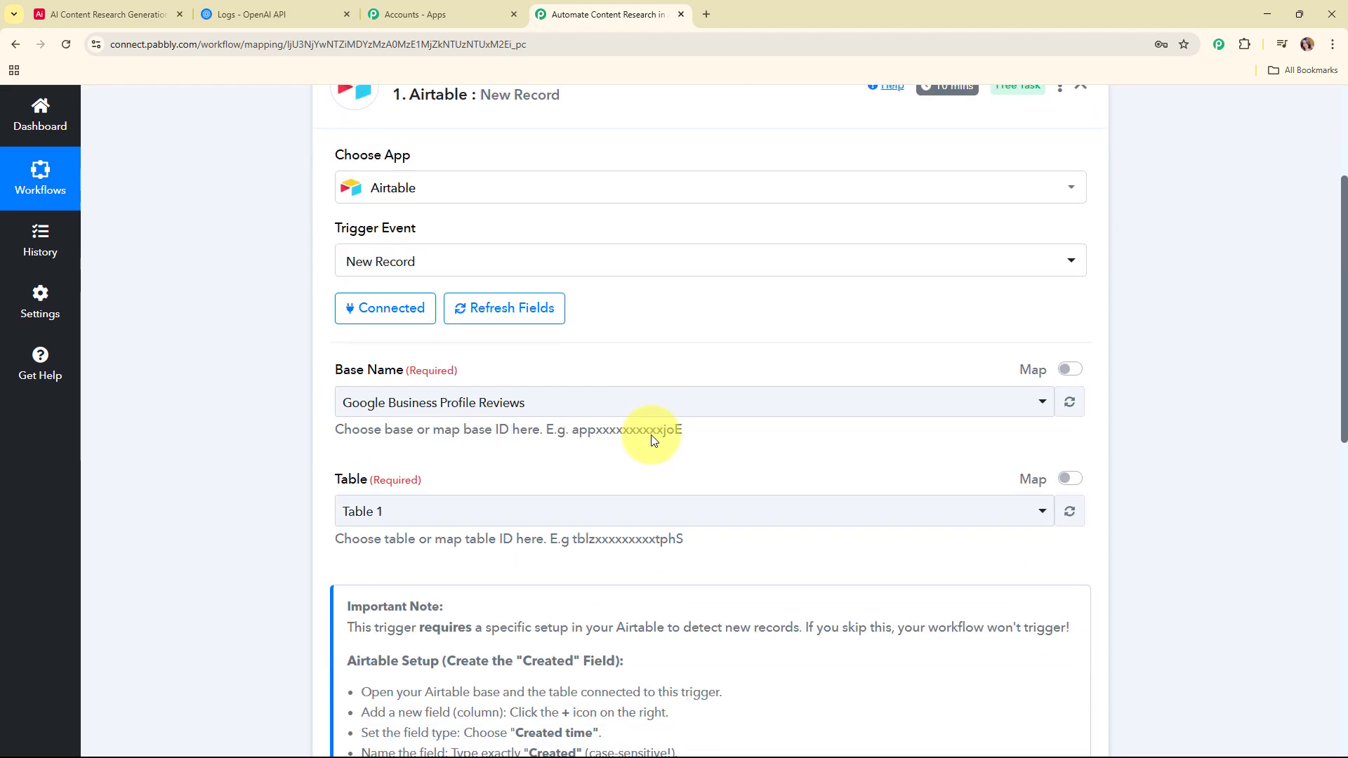
drag(311, 263, 563, 265)
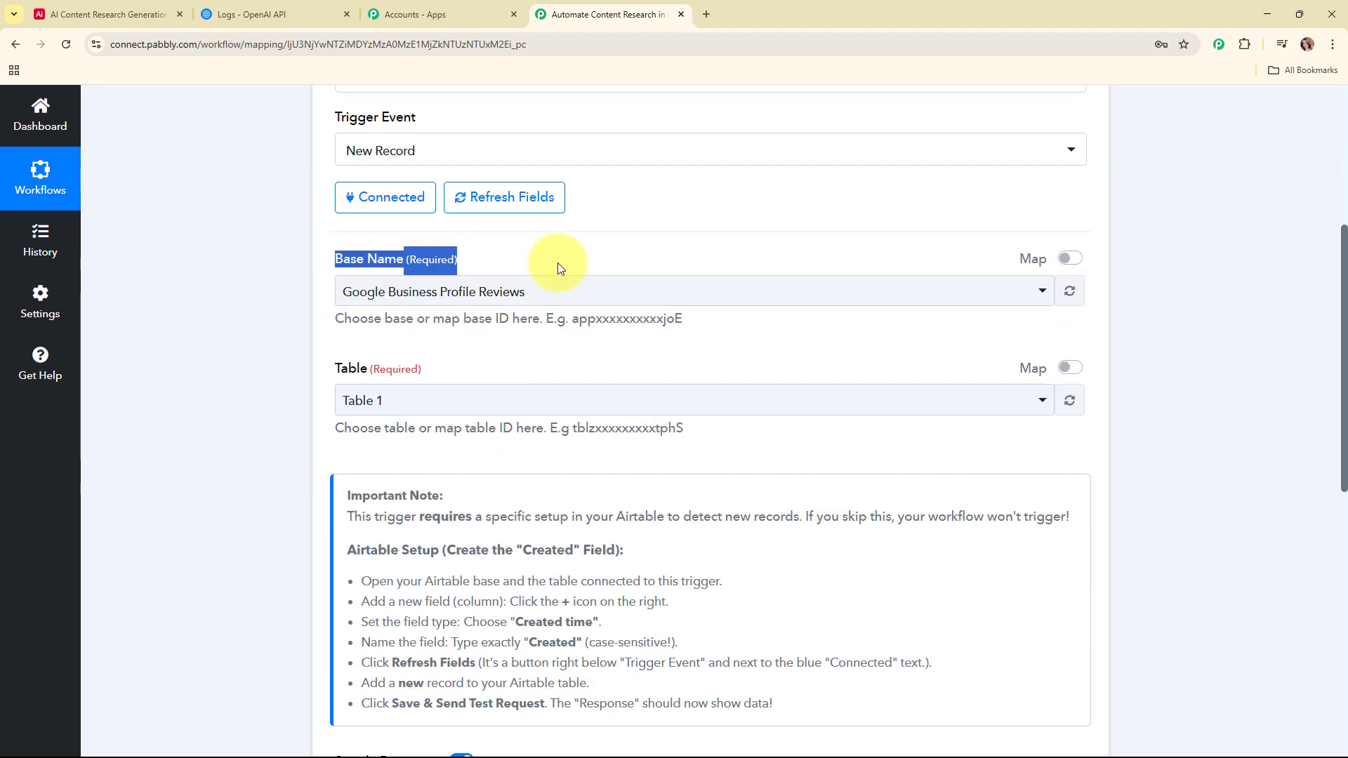
click(637, 347)
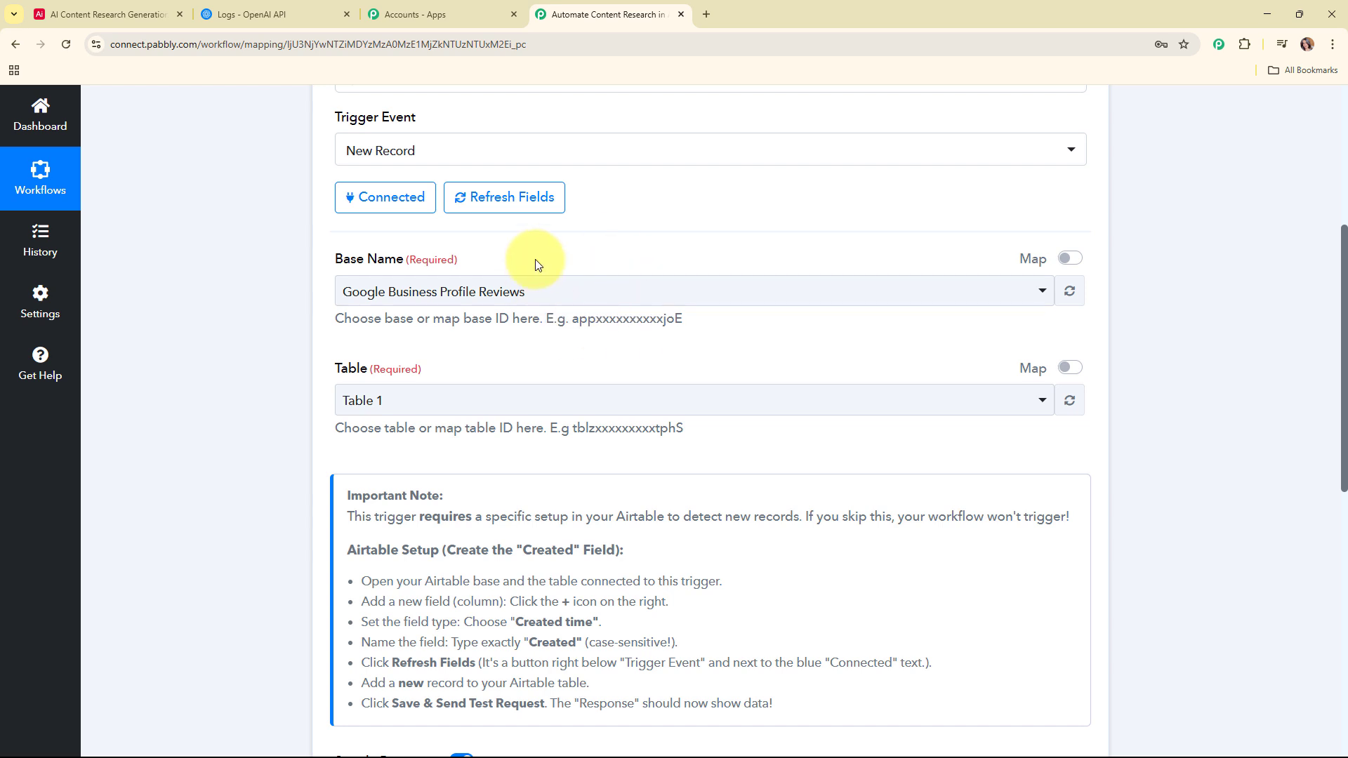
click(137, 5)
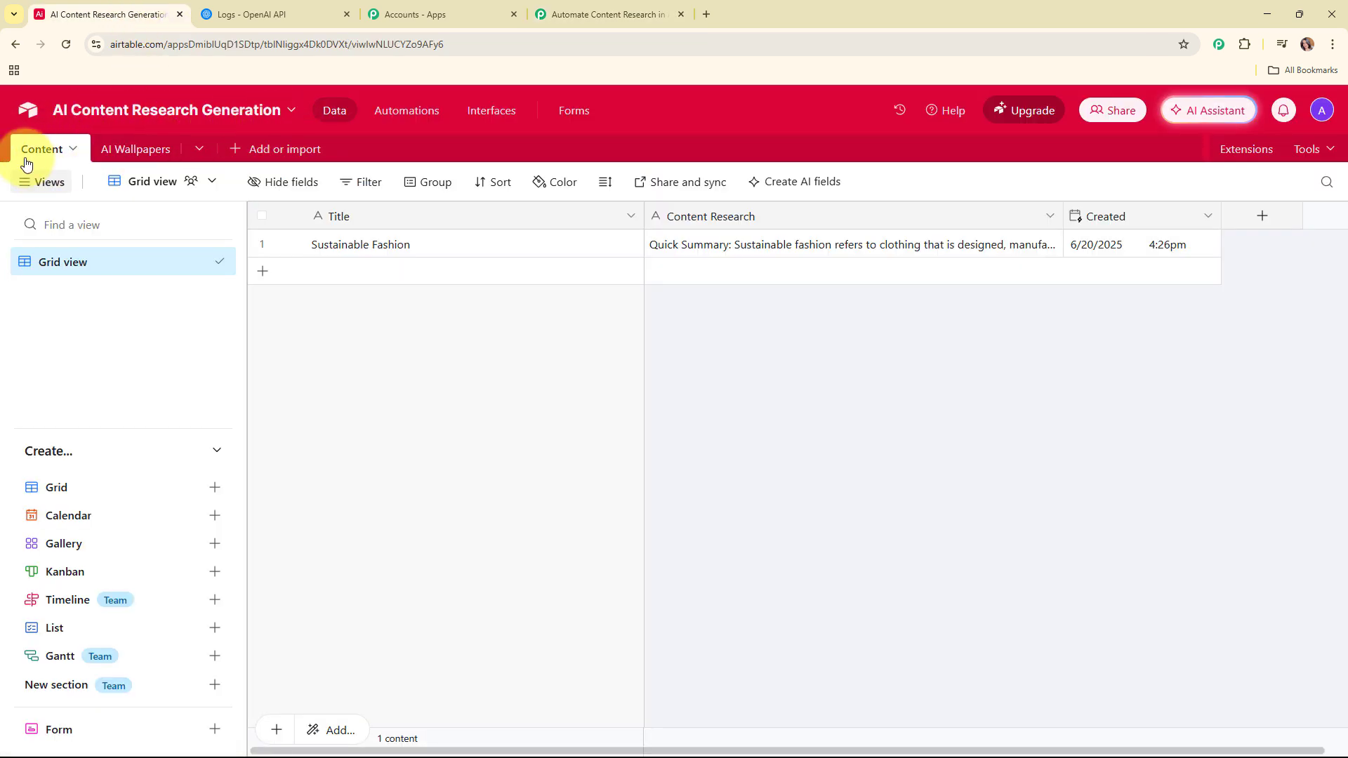
click(590, 9)
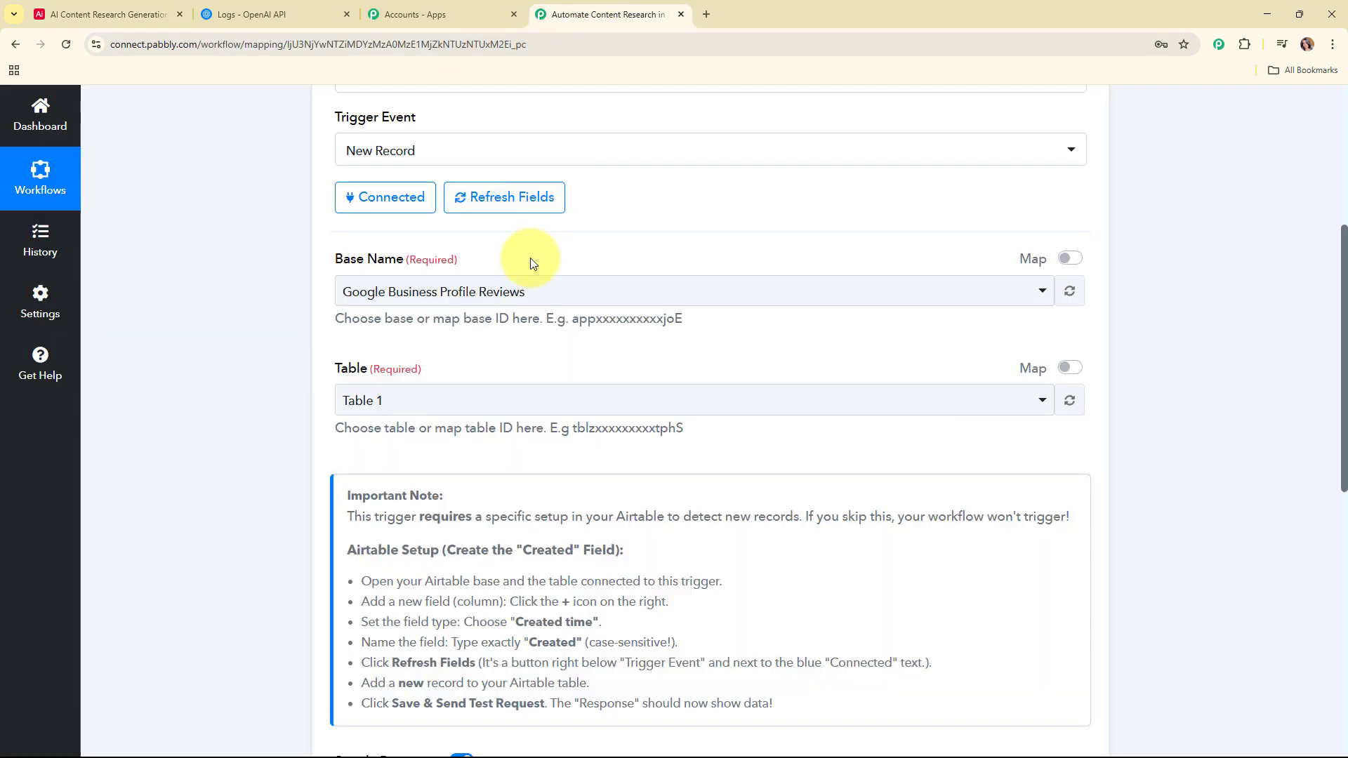
click(531, 295)
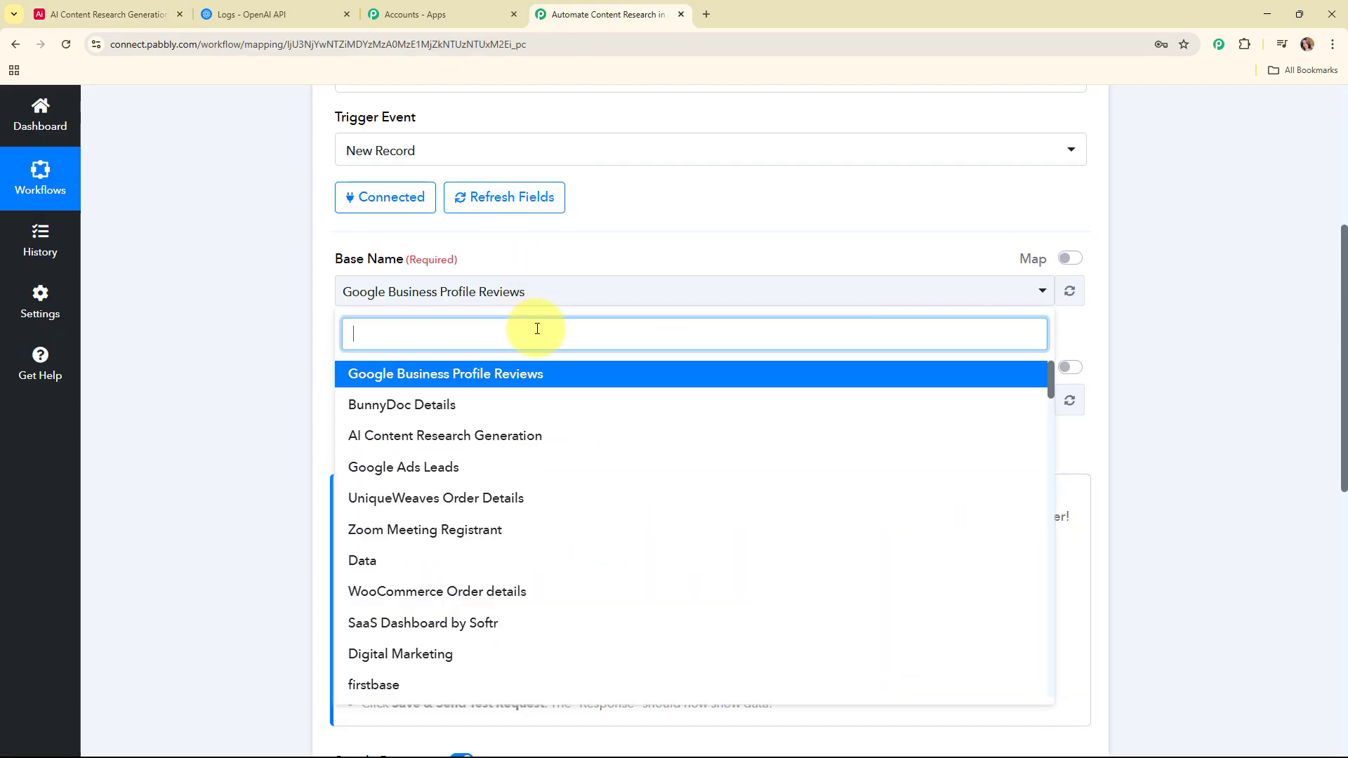
text(ai)
key(Return)
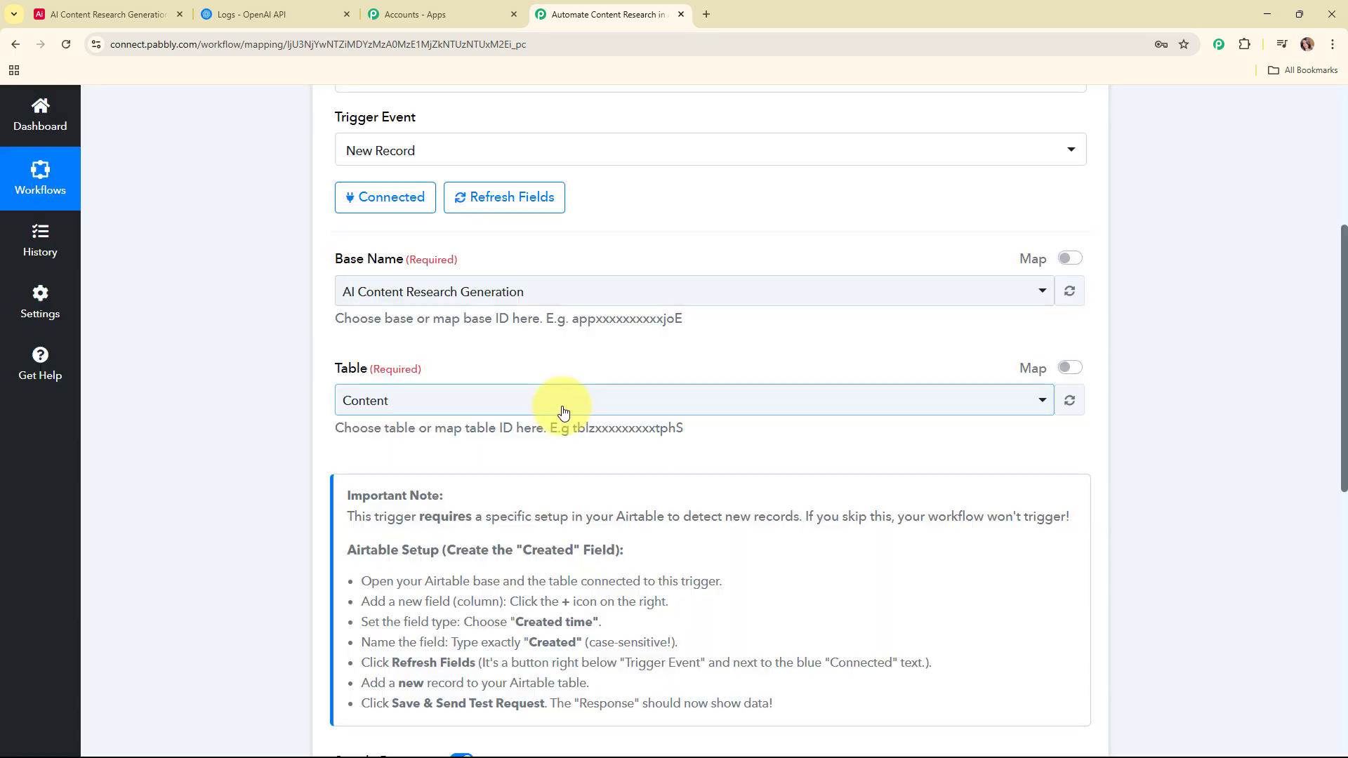
click(560, 403)
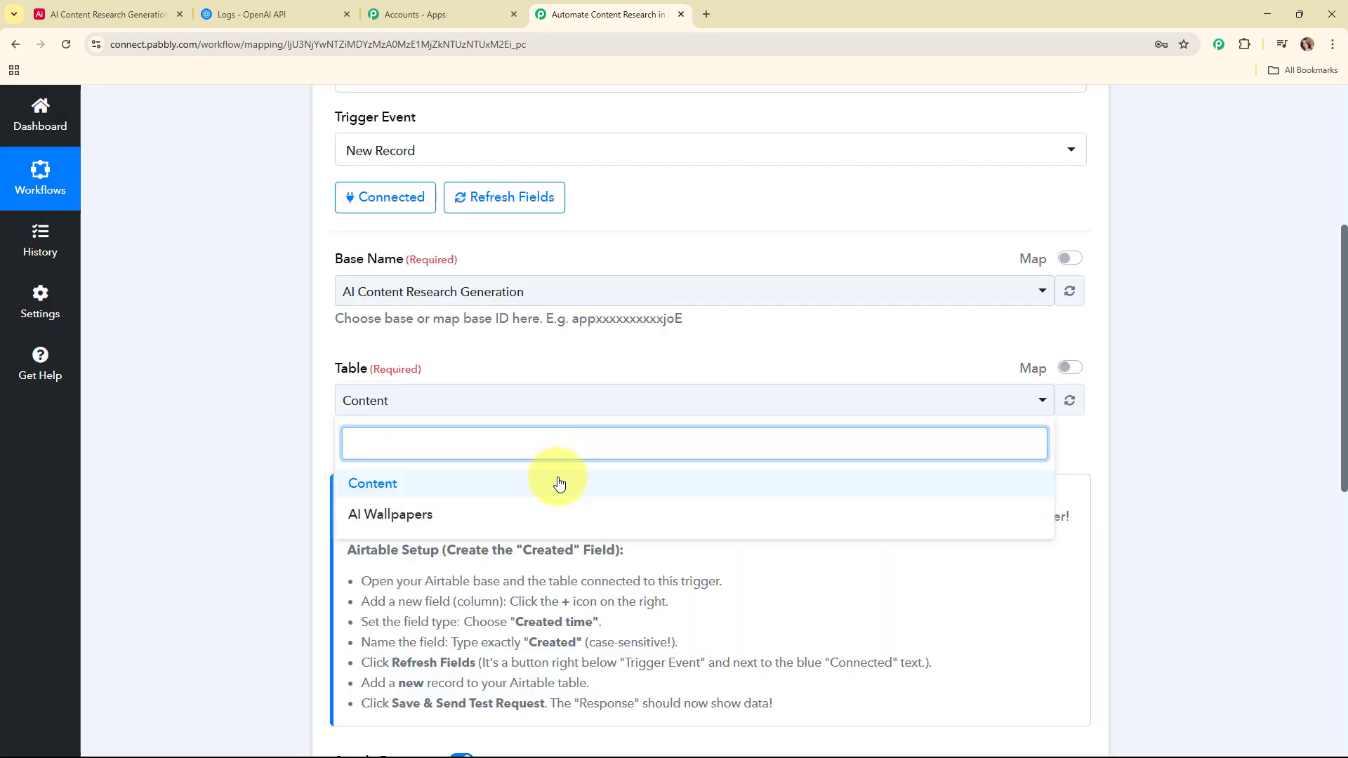
click(559, 483)
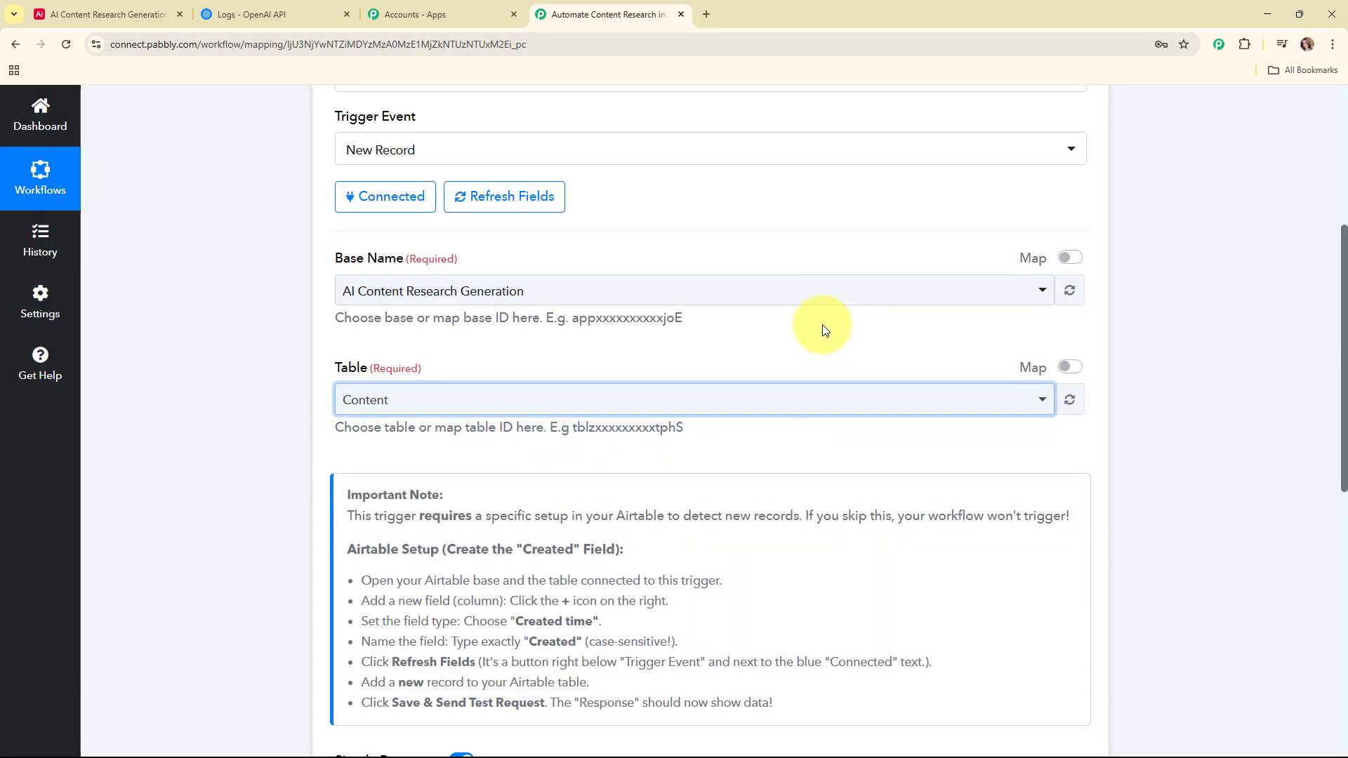
Switch to the Airtable base and add a new record titled "AI in Education" to the Content table.
scroll(823, 324, down, 6)
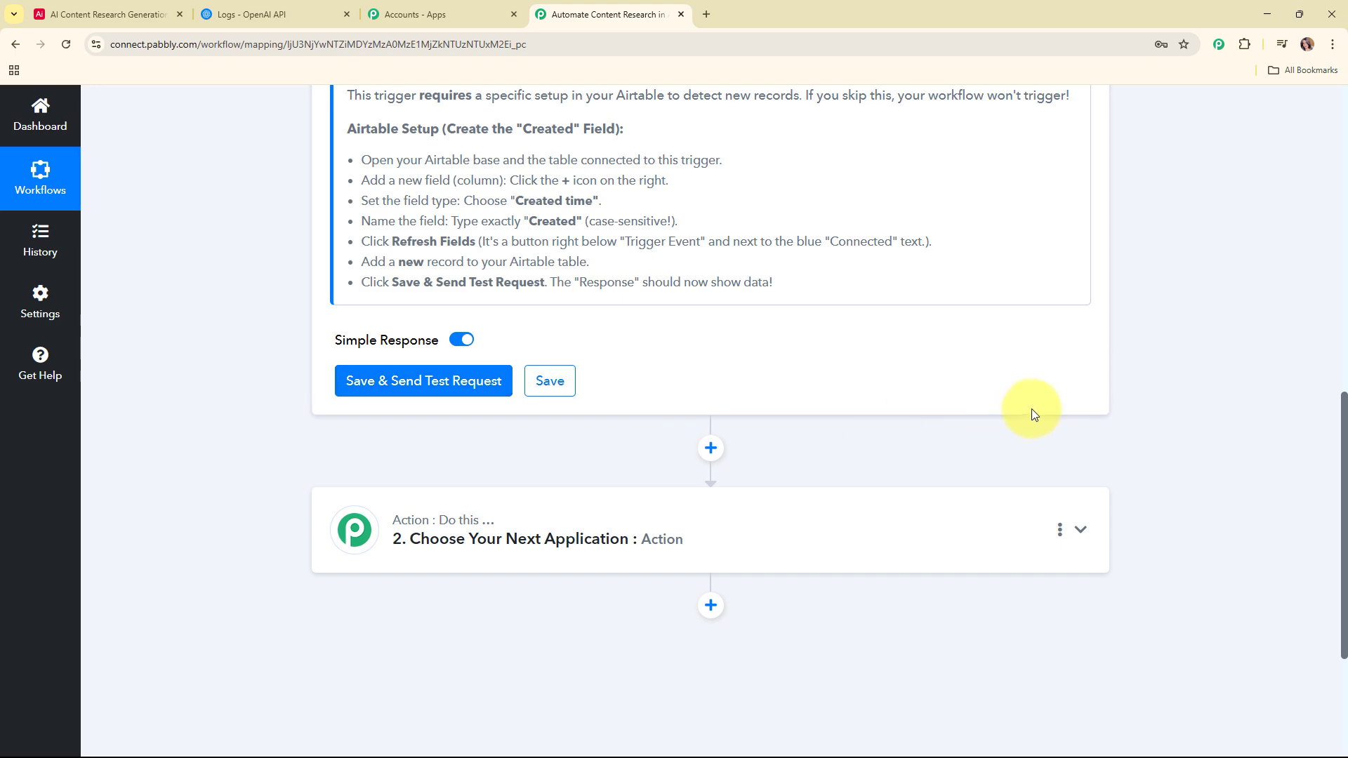
scroll(674, 379, up, 4)
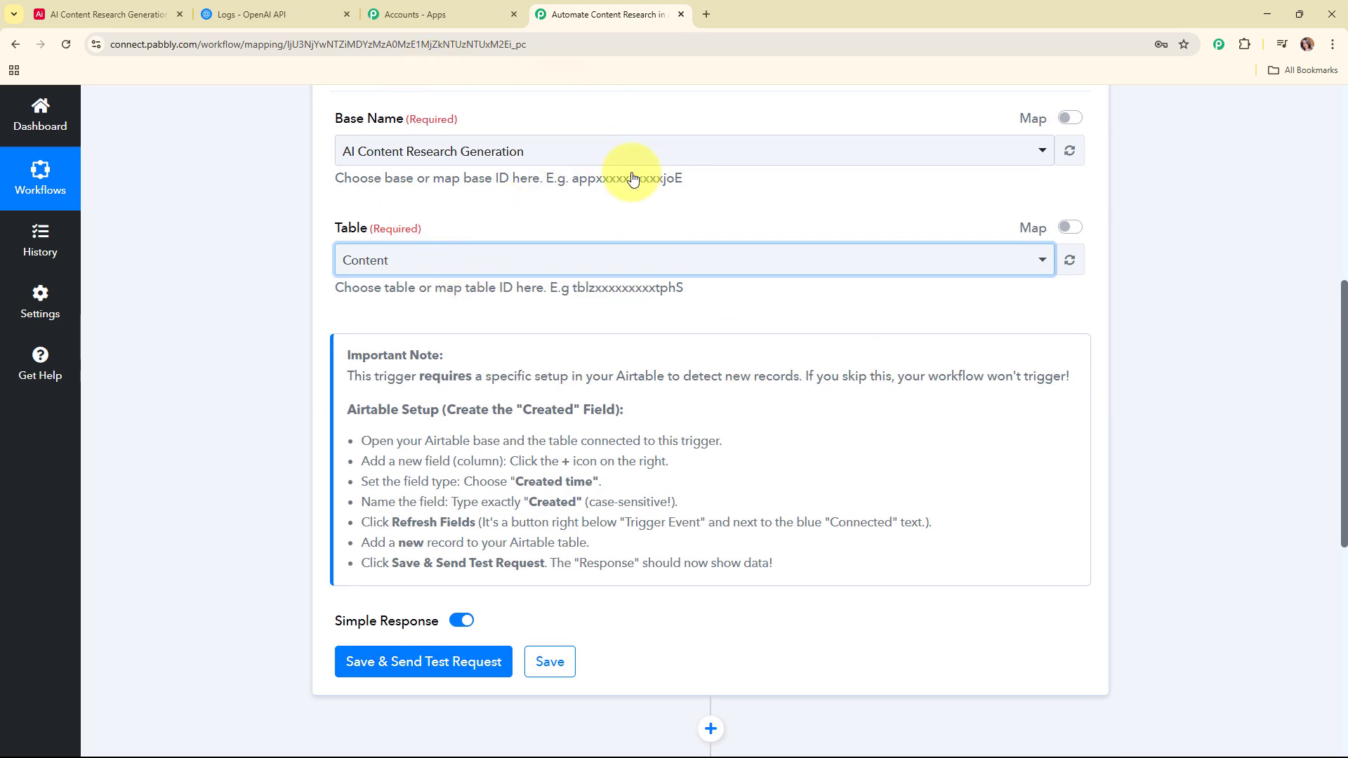
click(150, 18)
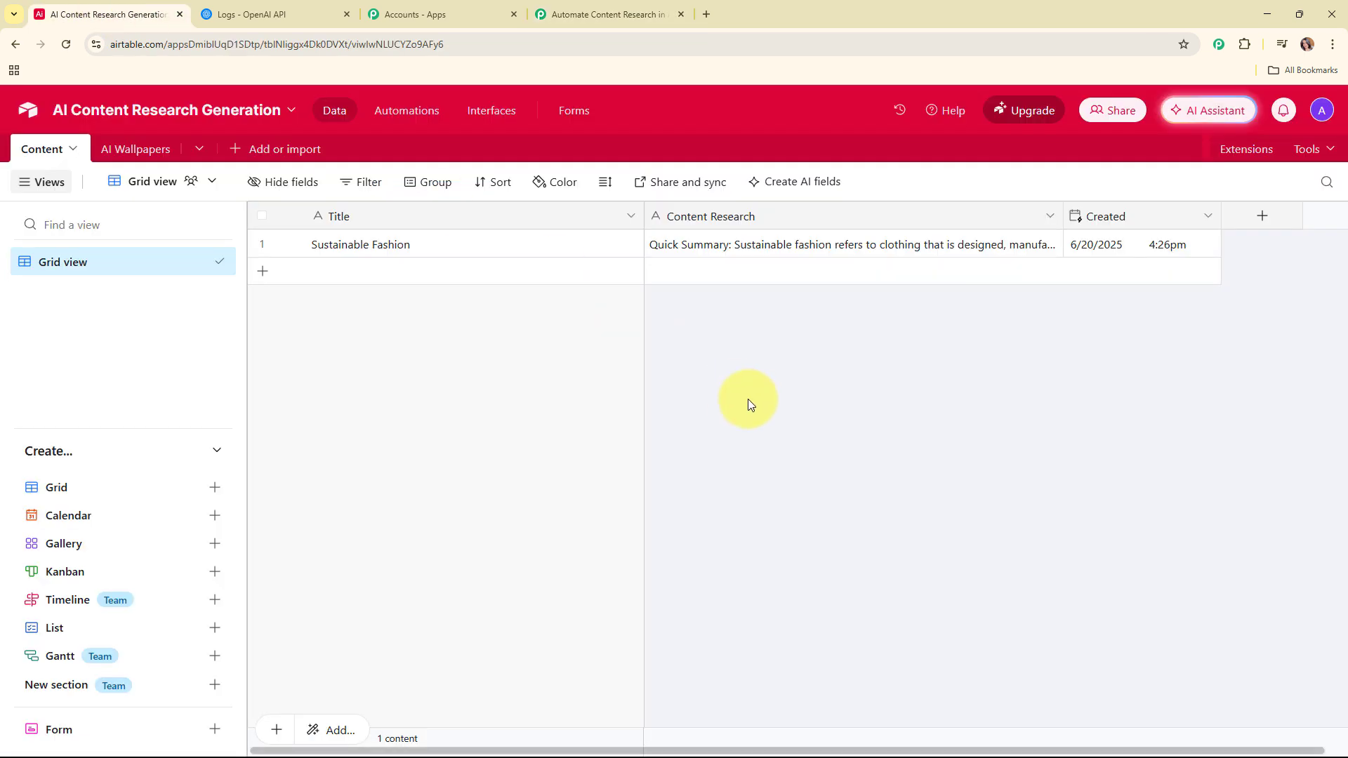
click(263, 271)
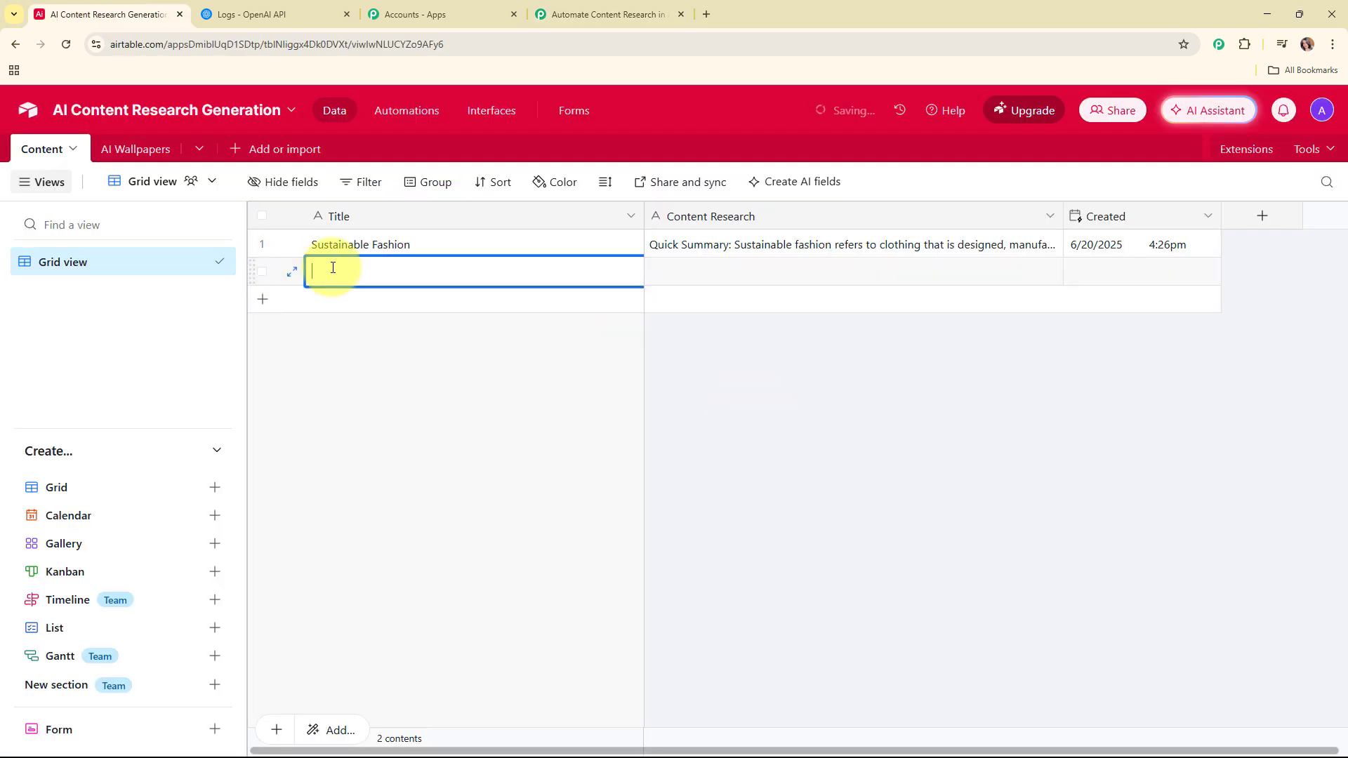
text(AI in Education)
click(744, 354)
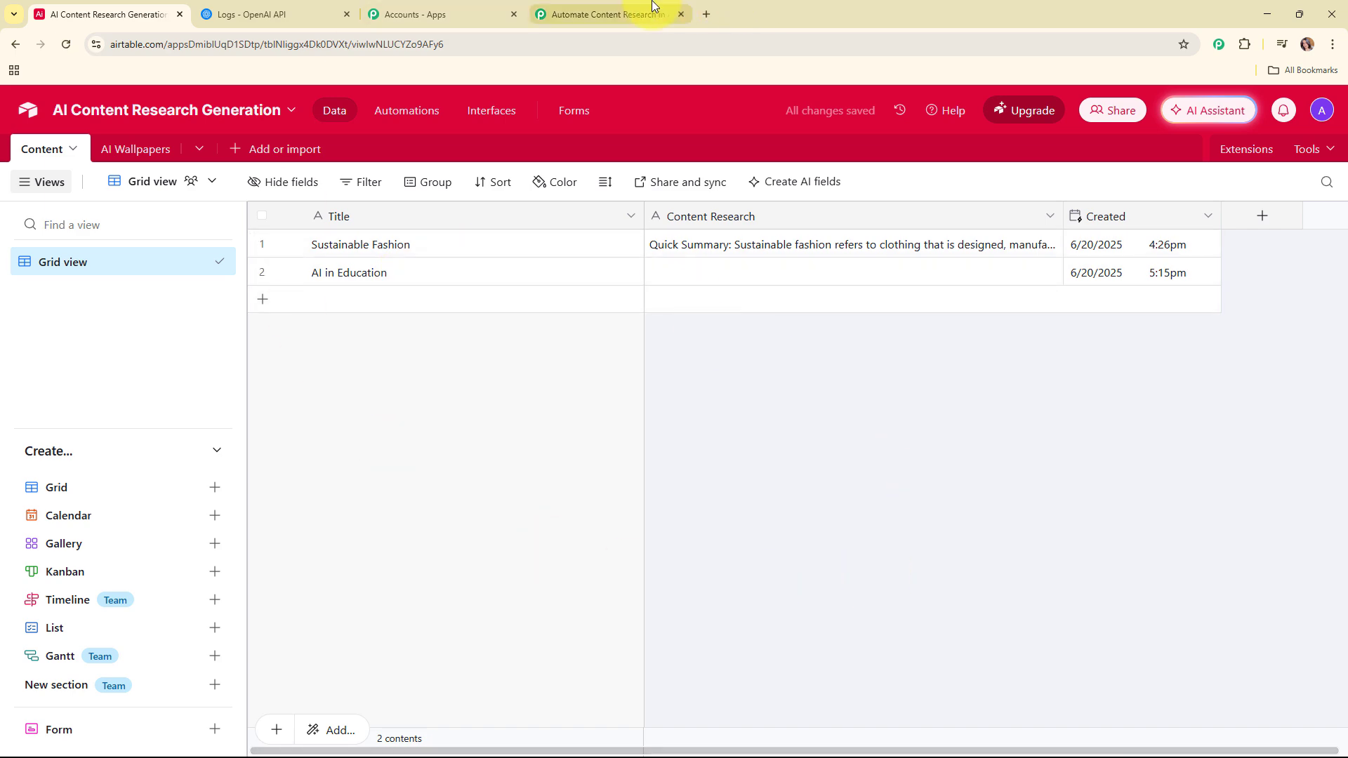
Return to the Pabbly Connect workflow, save the trigger with a test request, and check the title in the received response.
click(618, 8)
scroll(733, 413, down, 3)
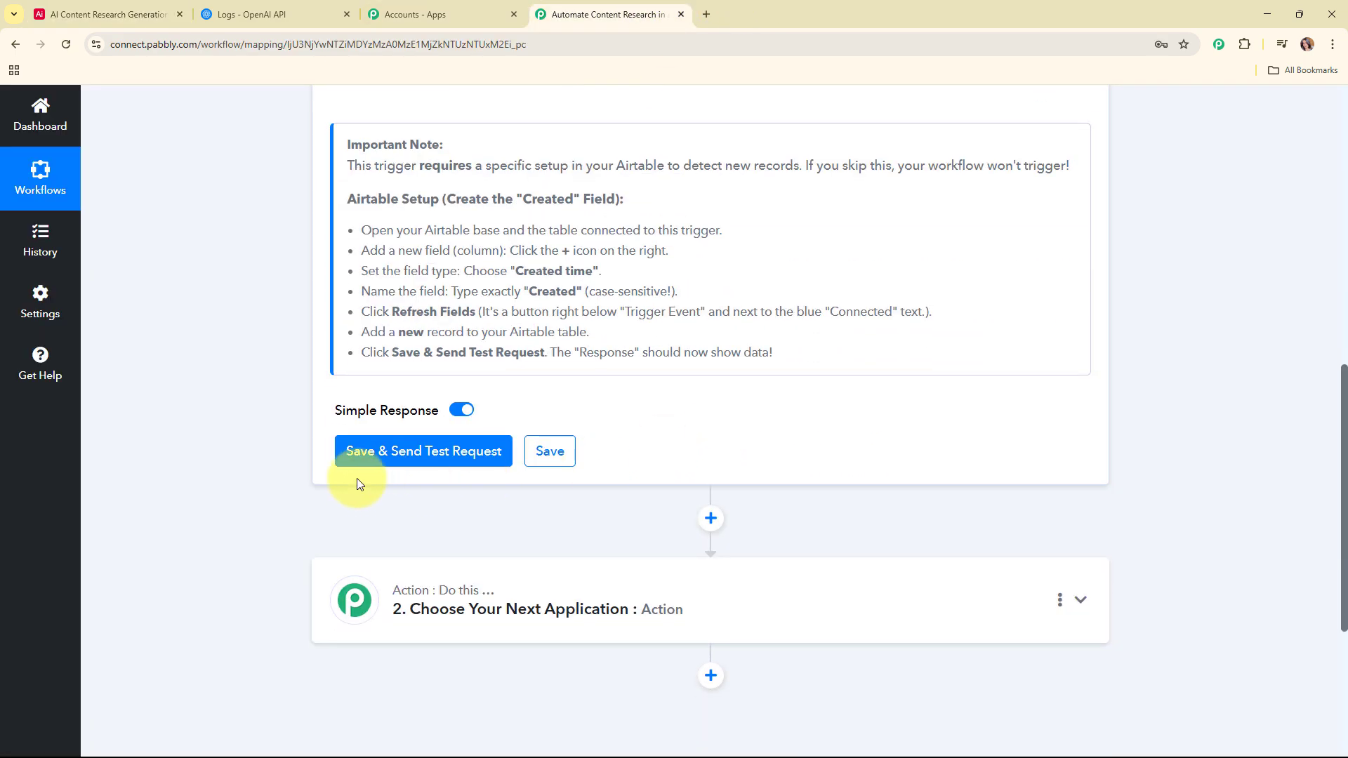
click(360, 453)
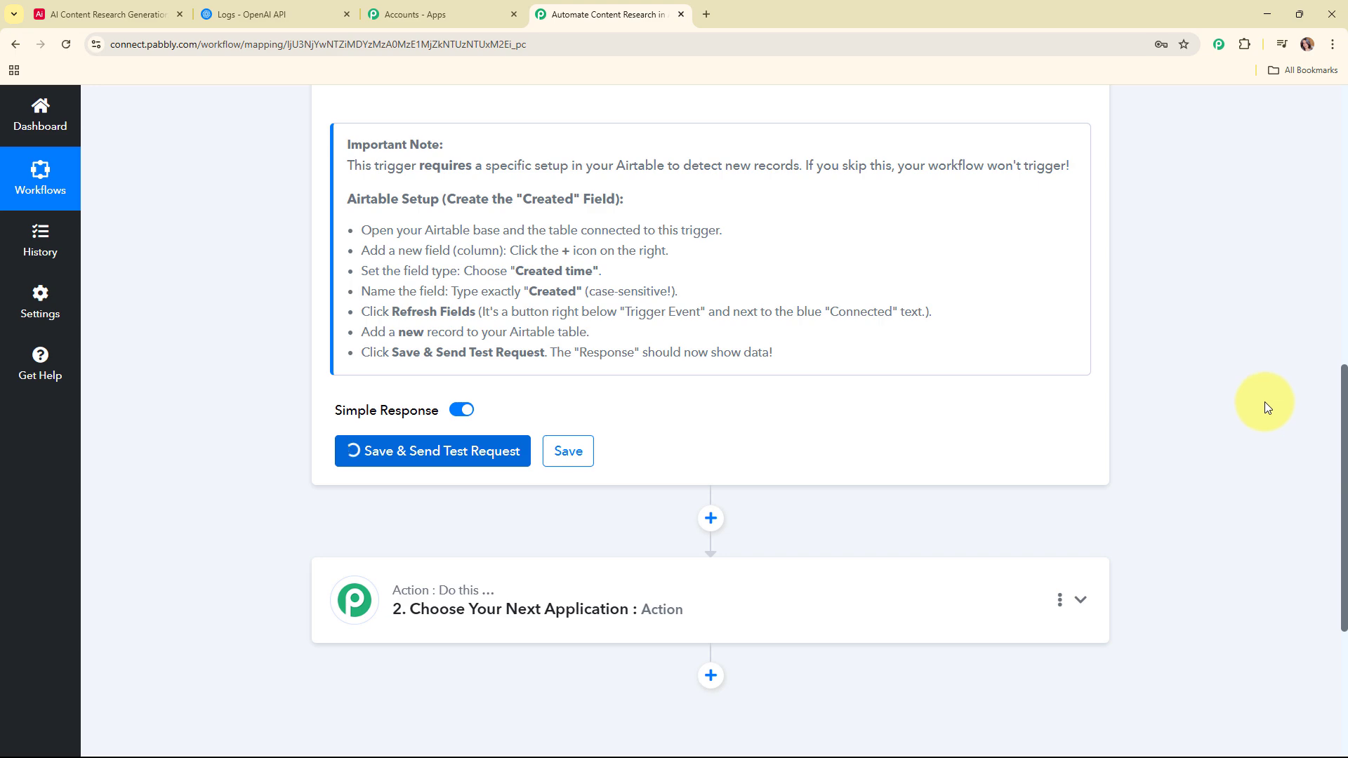
scroll(1237, 440, down, 6)
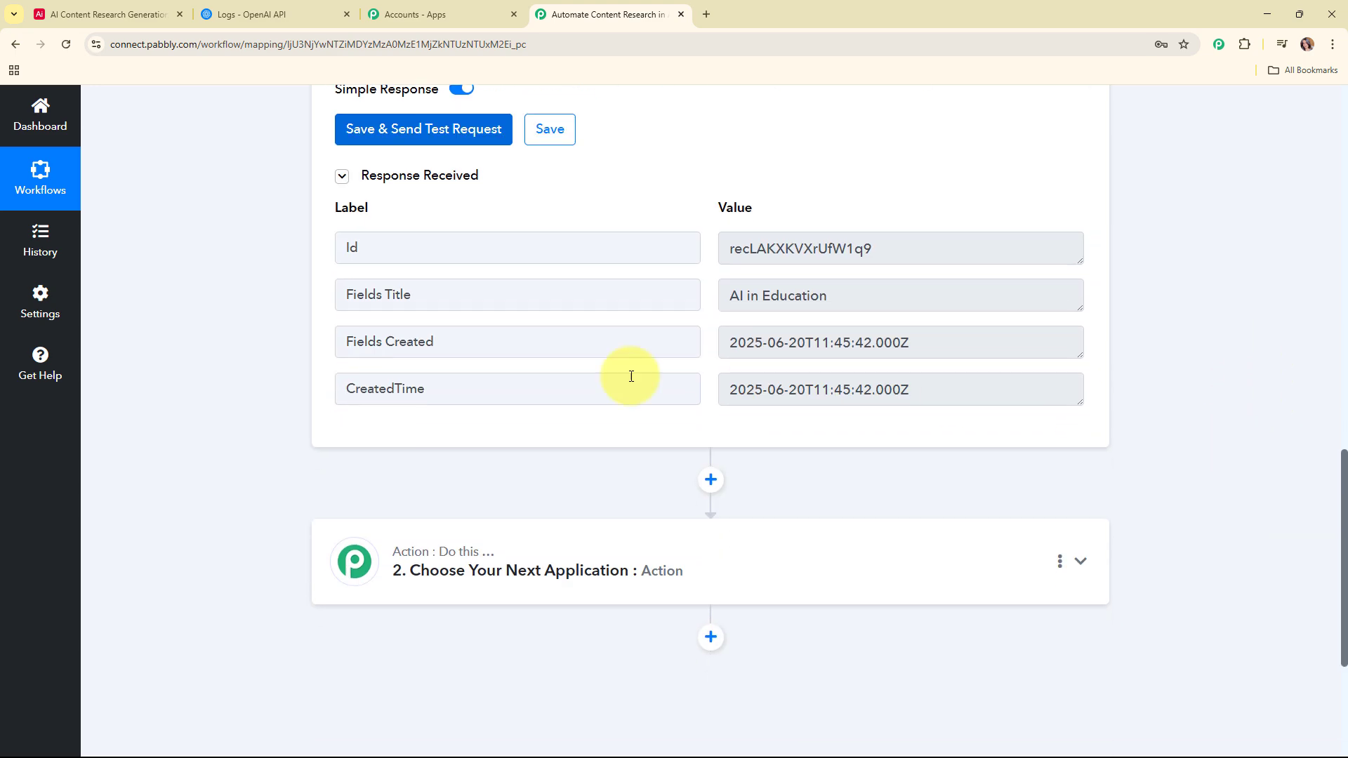
drag(894, 298, 690, 301)
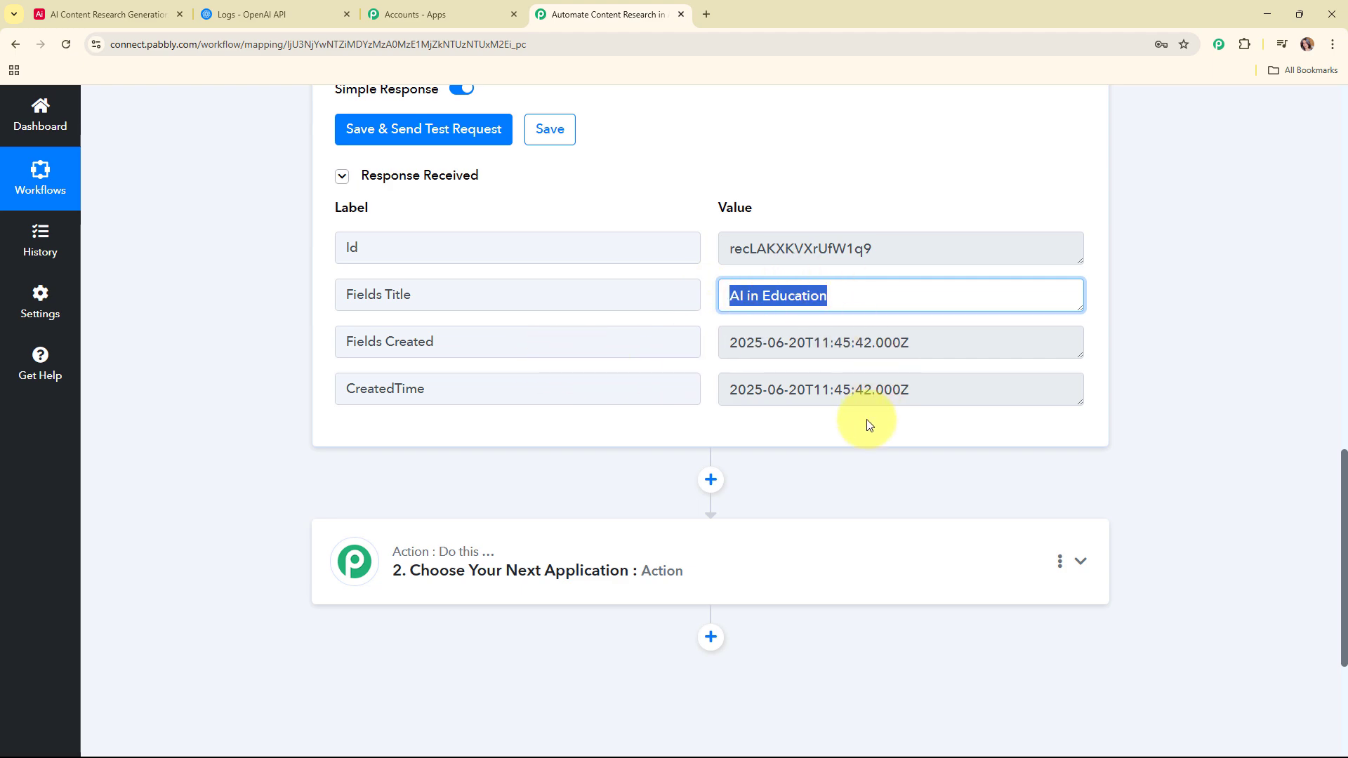
click(1339, 346)
Save the Airtable trigger's checking interval as every 10 minutes and collapse the trigger step.
scroll(1315, 392, up, 12)
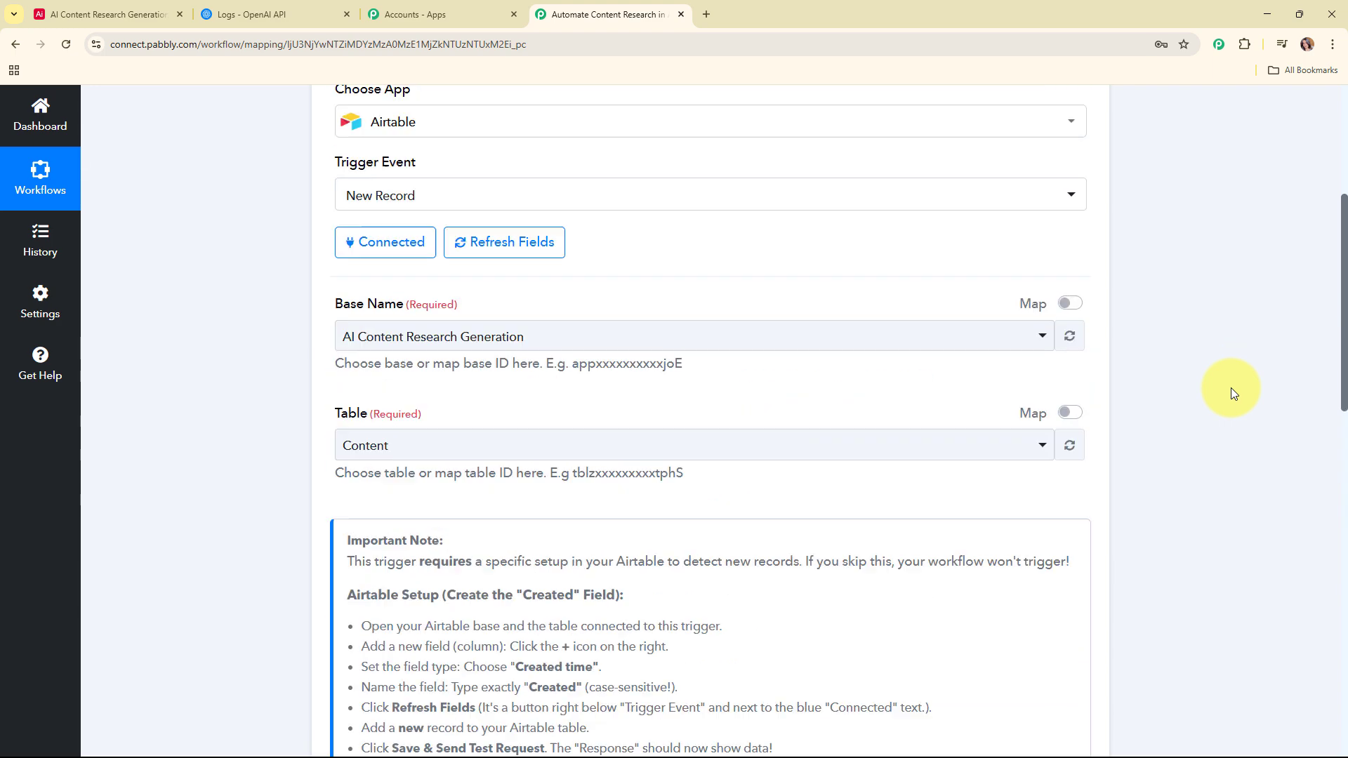
scroll(744, 260, up, 4)
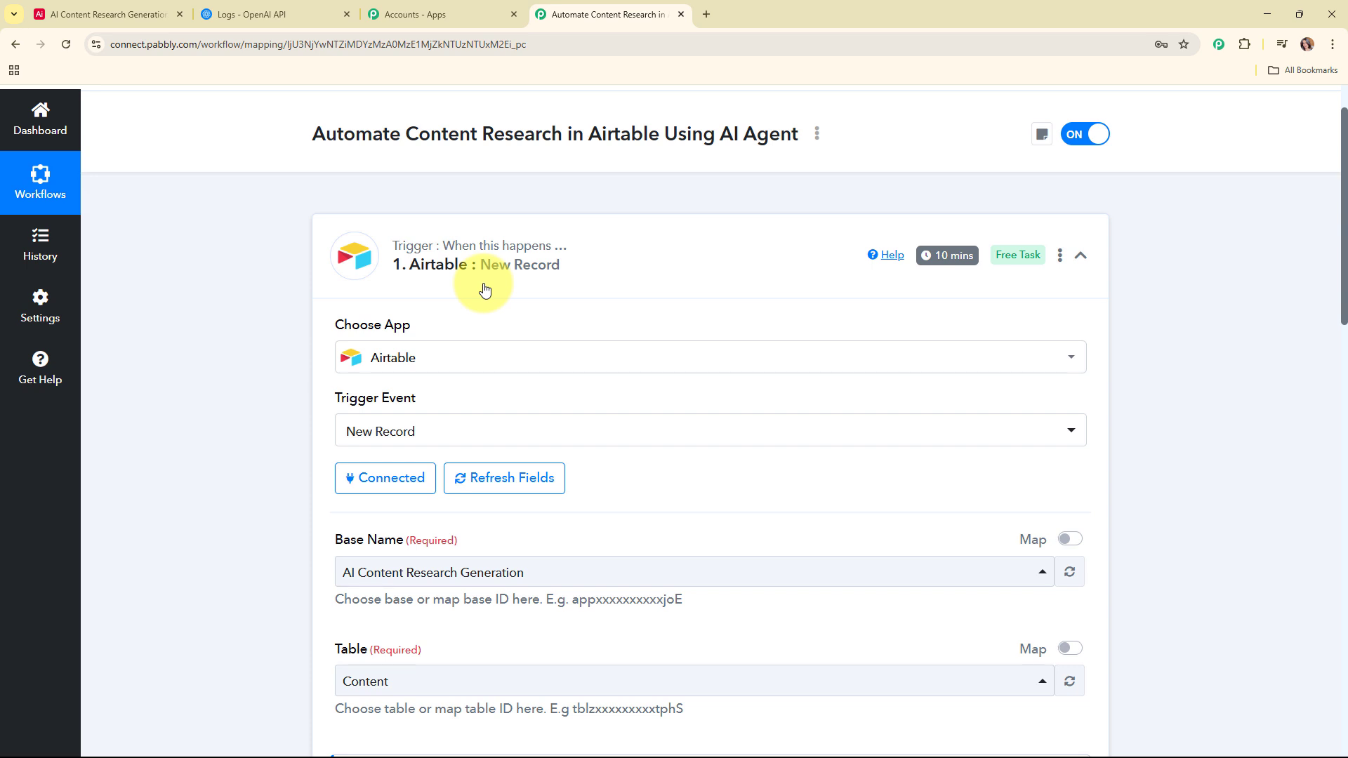
mouse_move(919, 271)
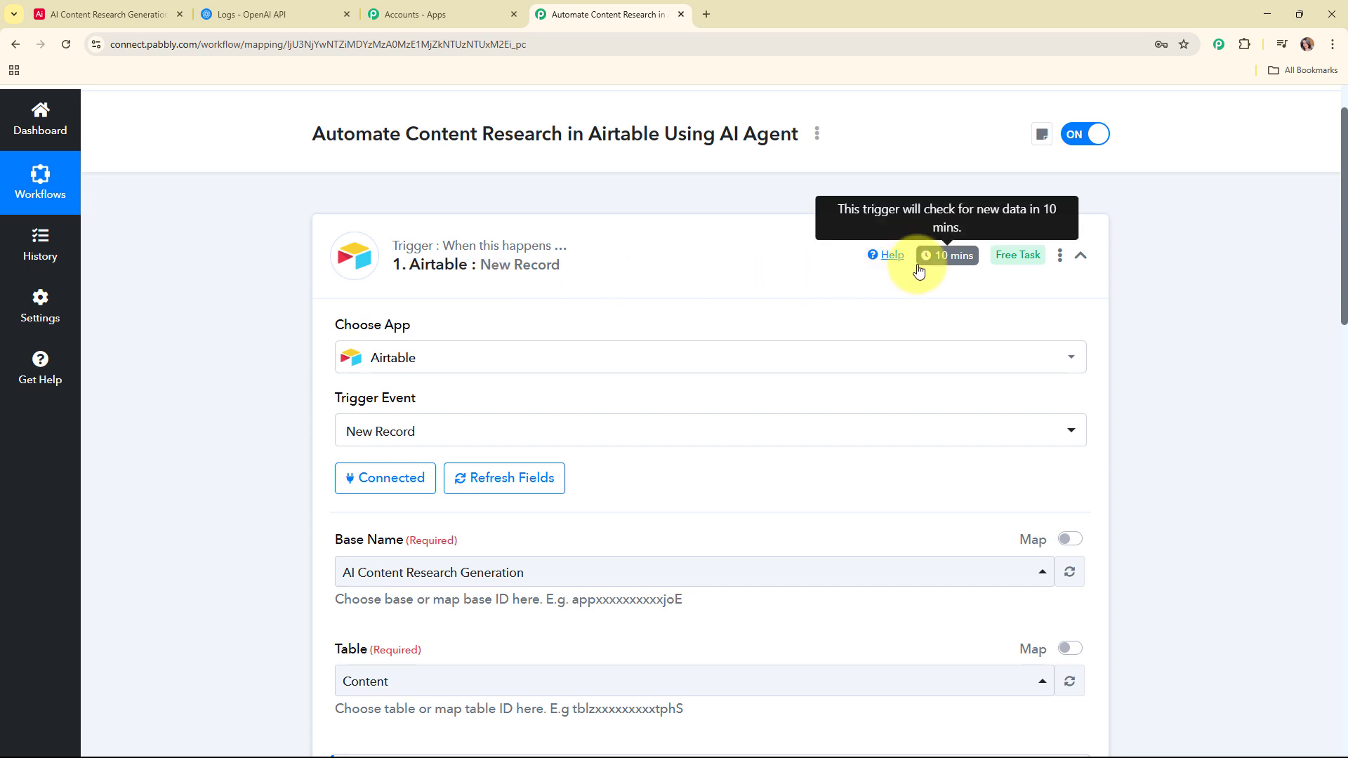
click(1060, 257)
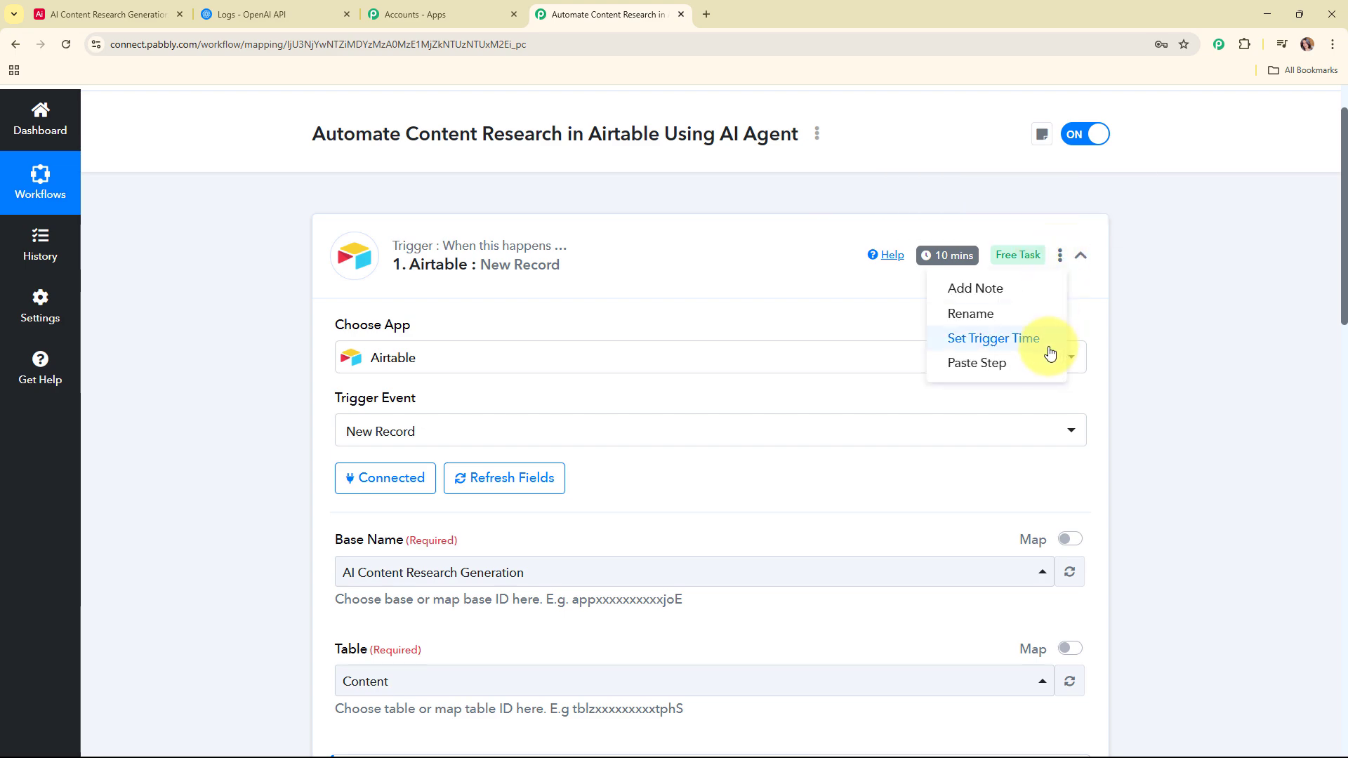
click(968, 344)
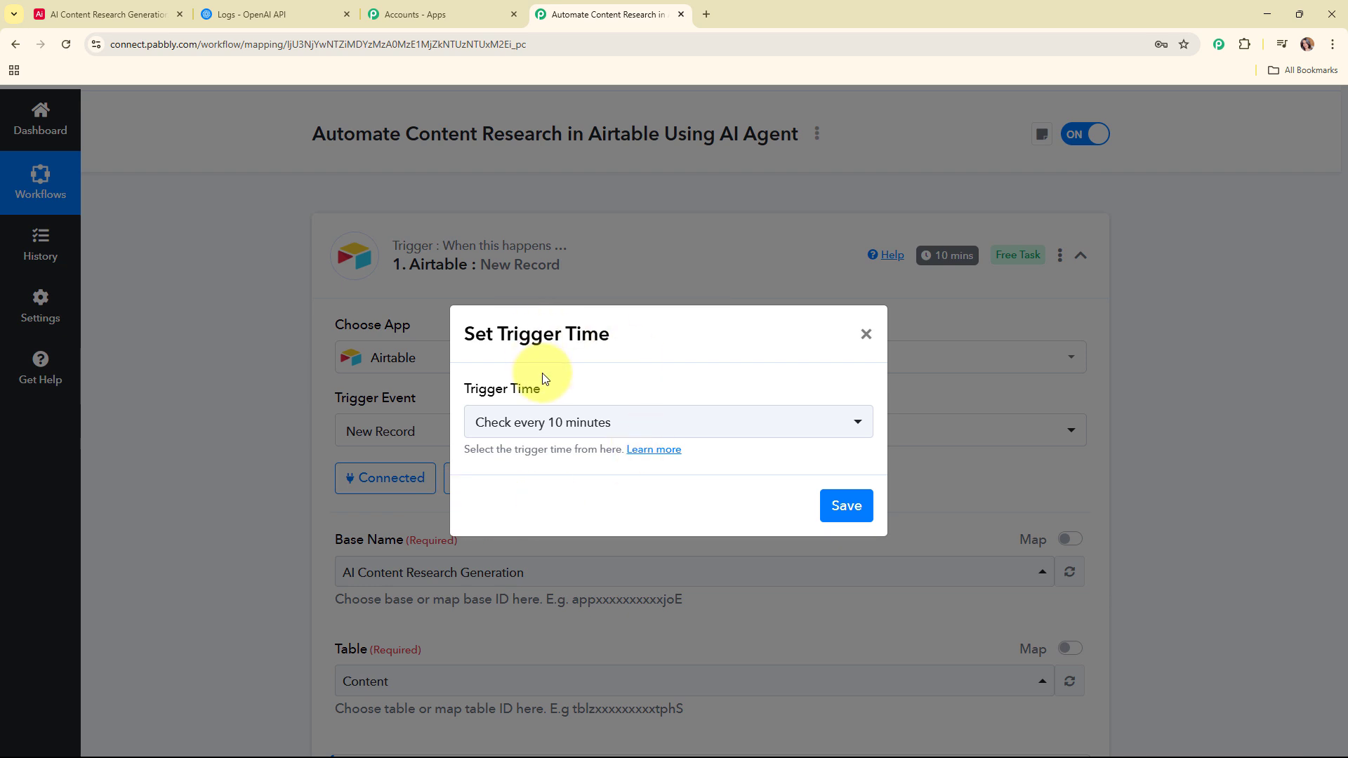
click(692, 424)
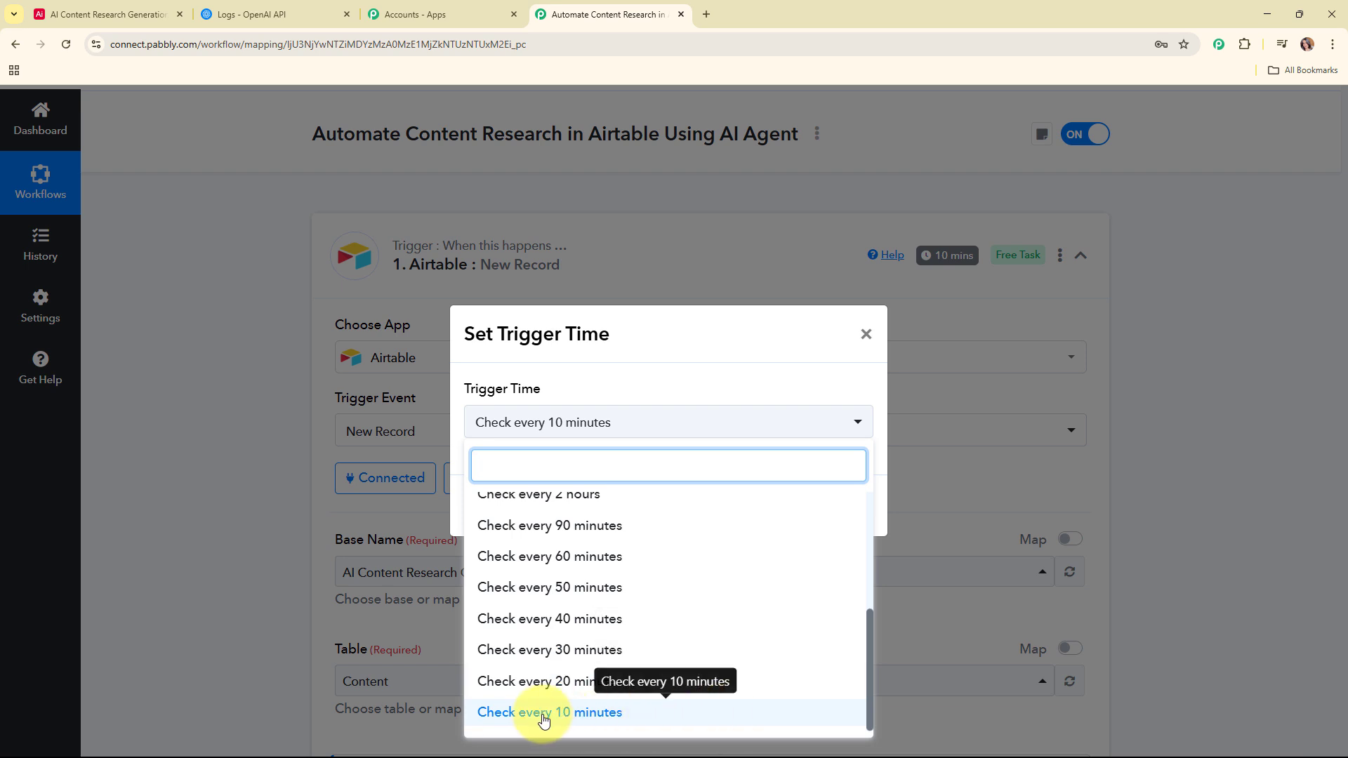
scroll(621, 560, up, 4)
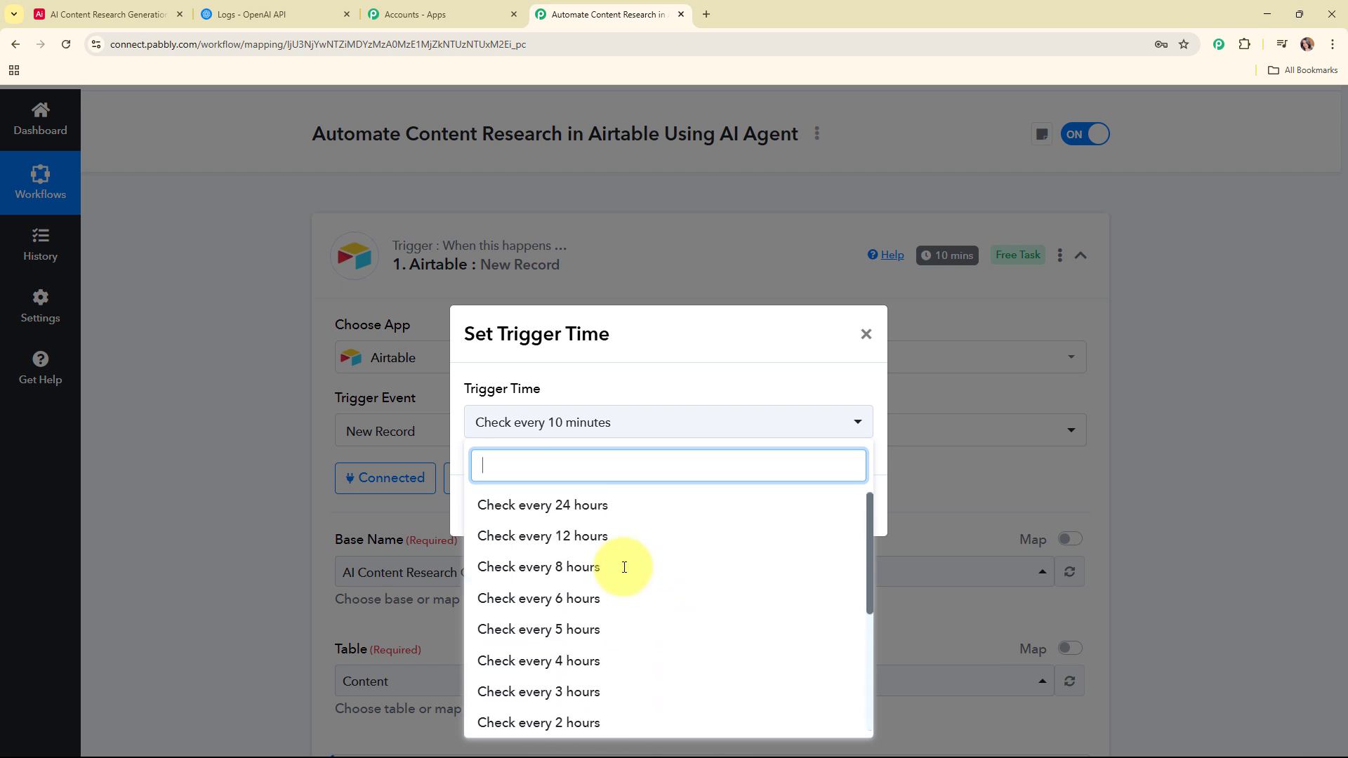
click(722, 418)
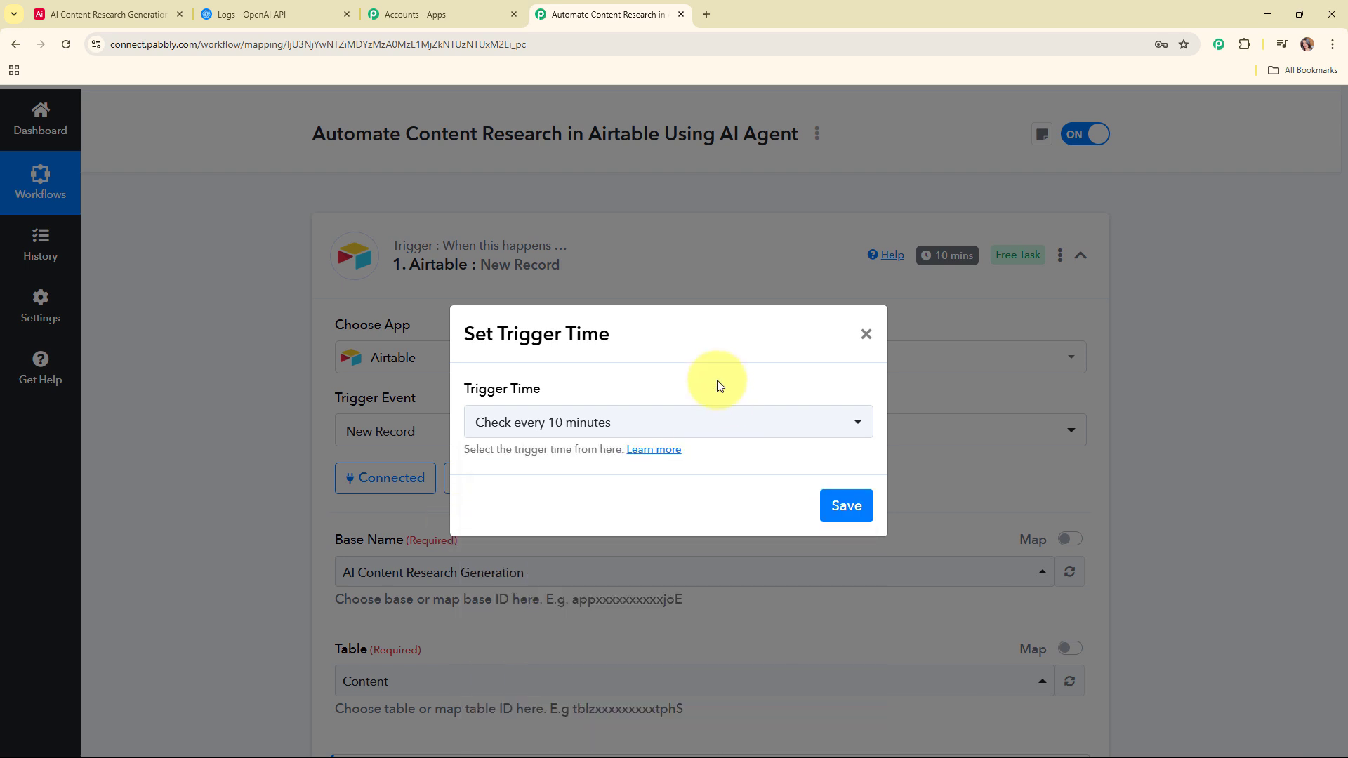
click(869, 517)
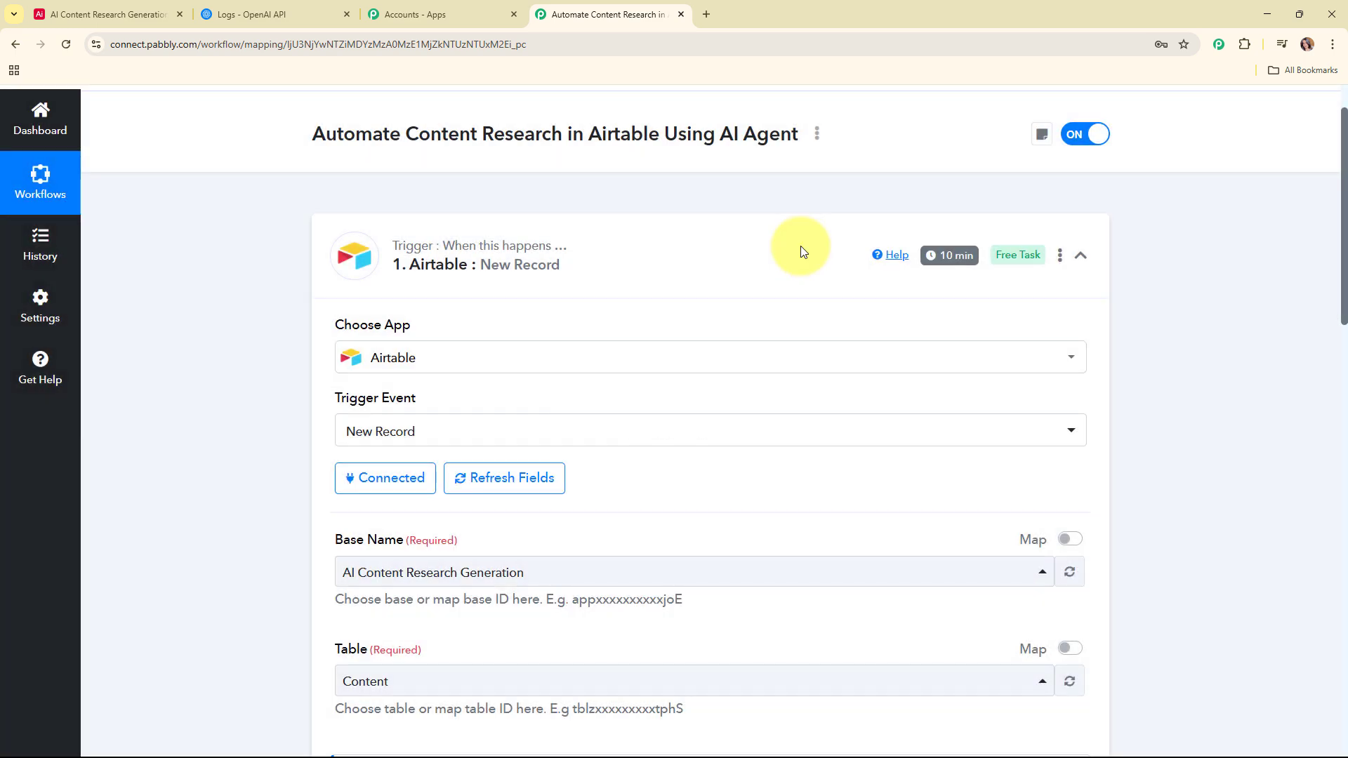
click(801, 249)
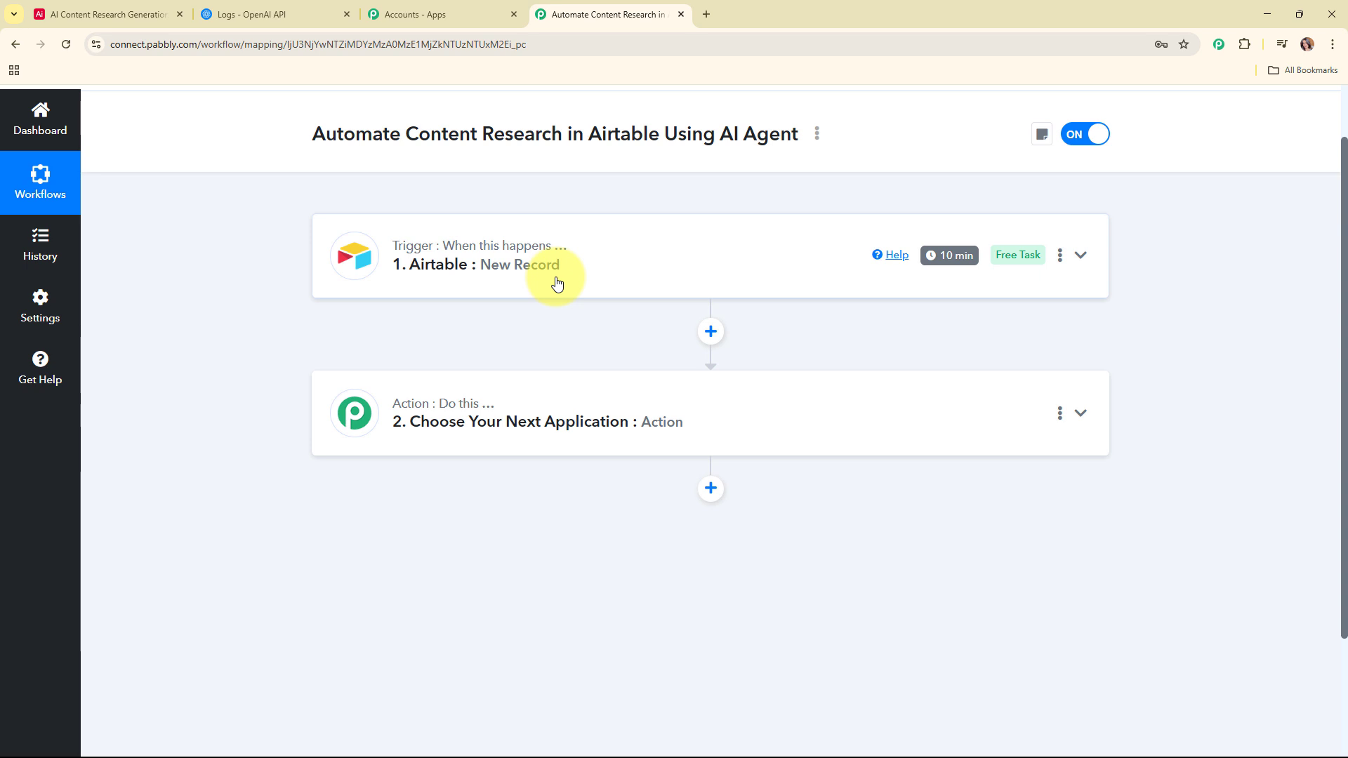
Set the workflow's action application to OpenAI (ChatGPT, DALL-E, Whisper) with ChatGPT as the action event.
click(868, 395)
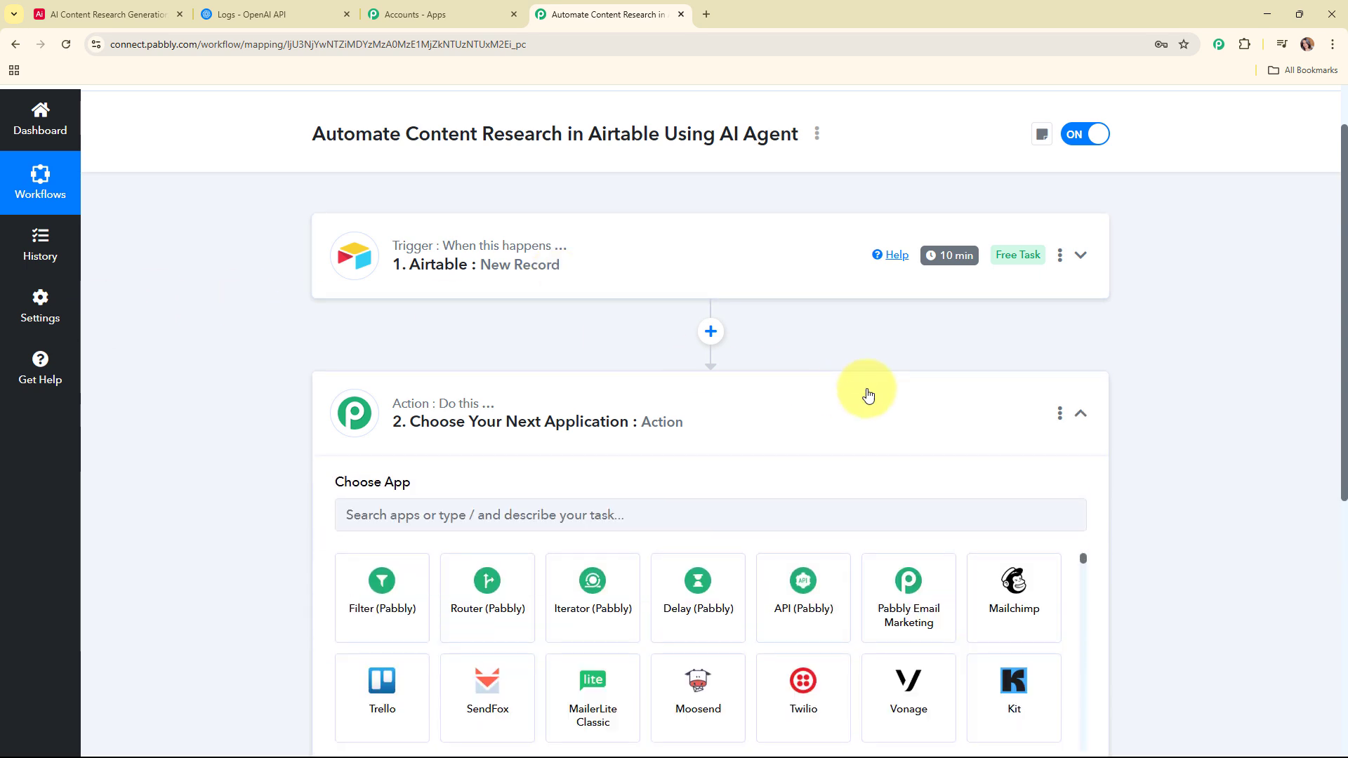
click(530, 378)
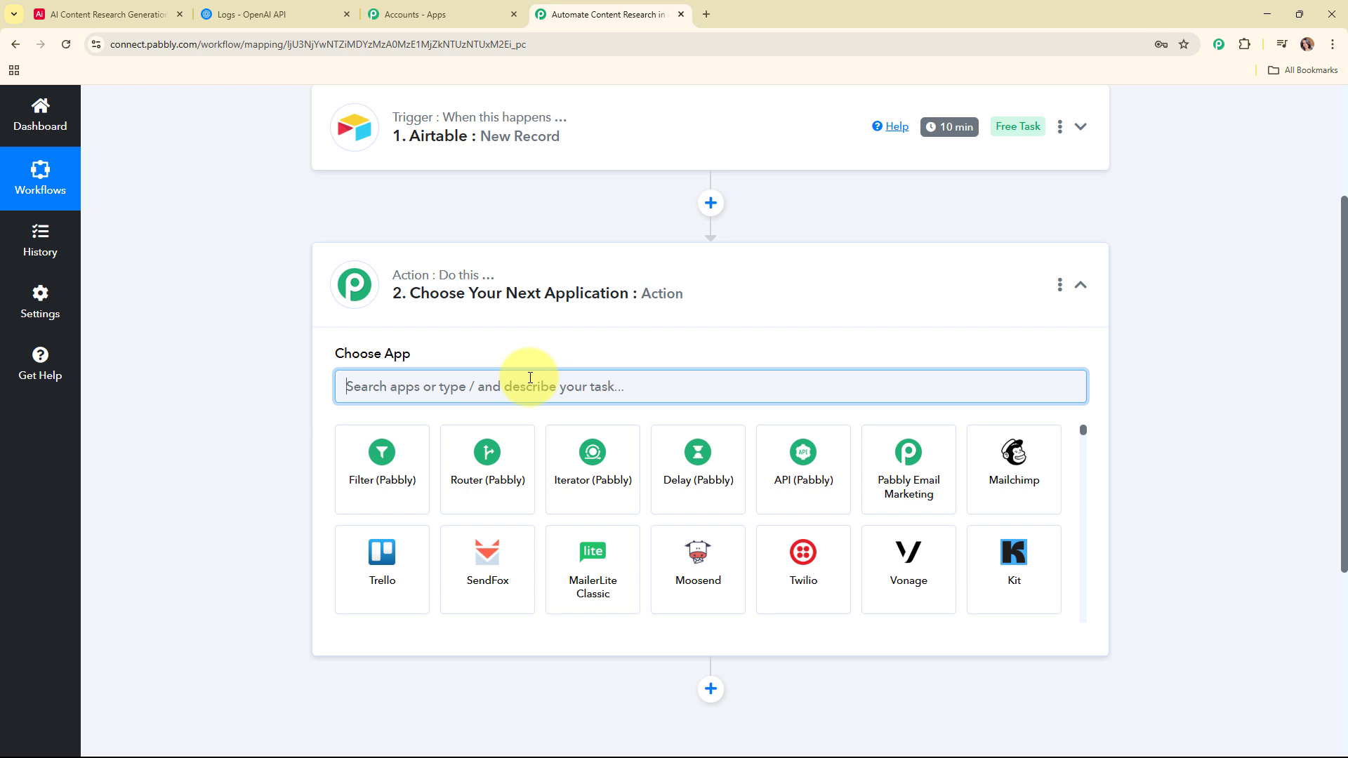
text(ope)
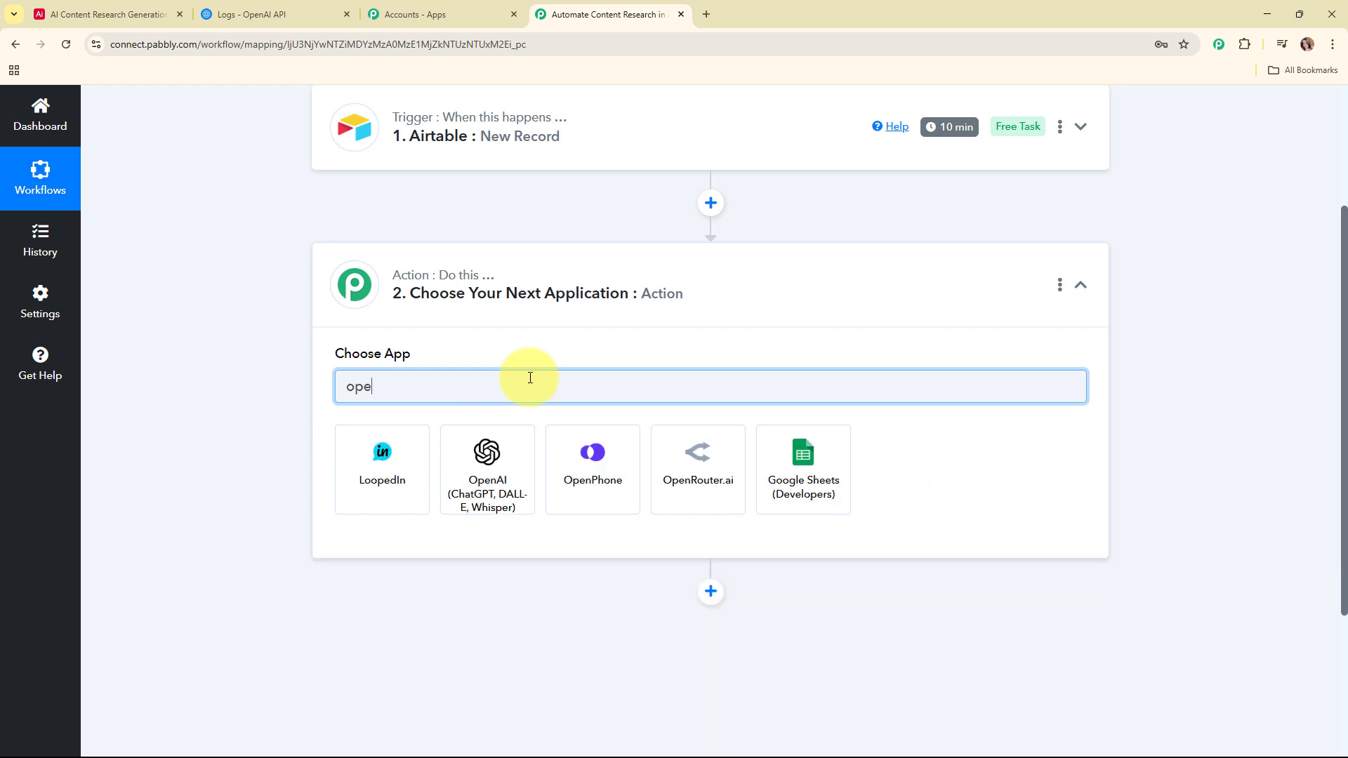
click(492, 485)
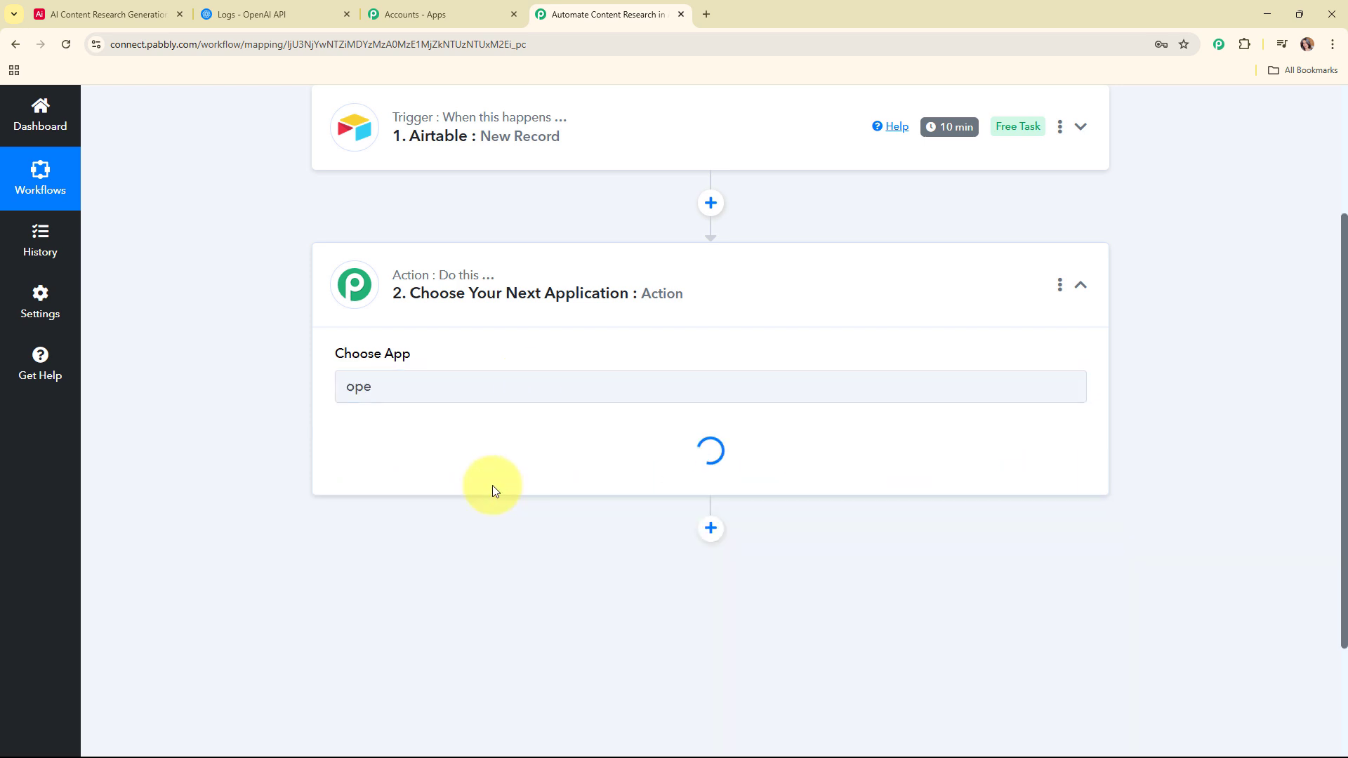
click(421, 458)
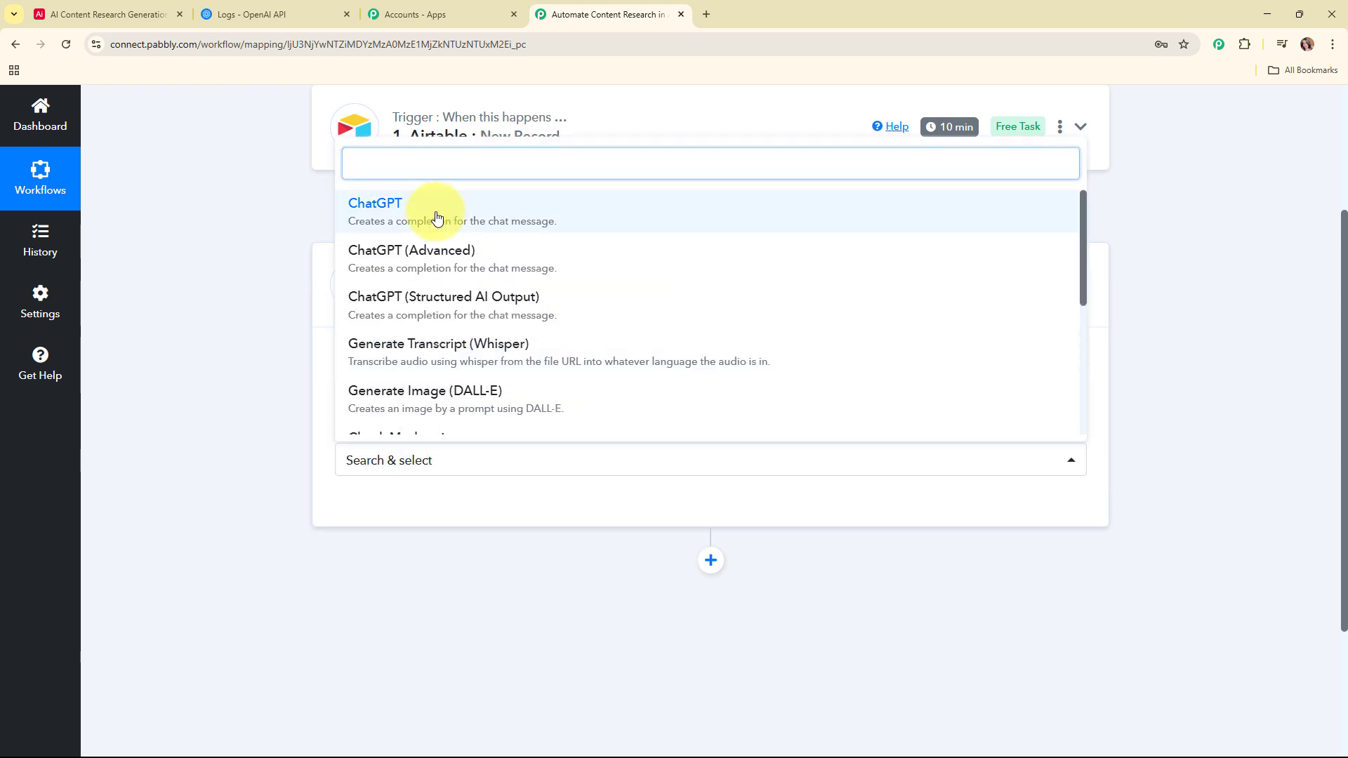
click(436, 214)
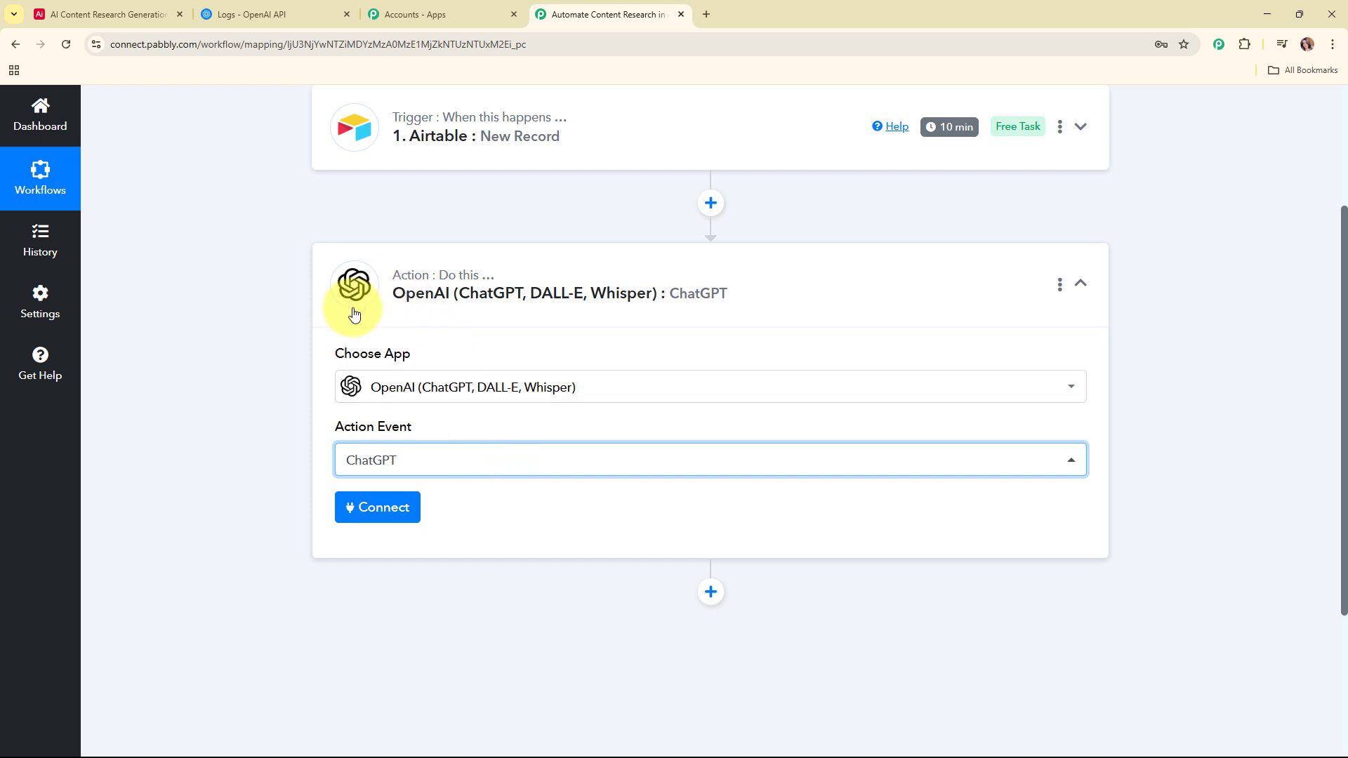
Start a new OpenAI connection for the ChatGPT action and read the note on getting the API key.
click(402, 516)
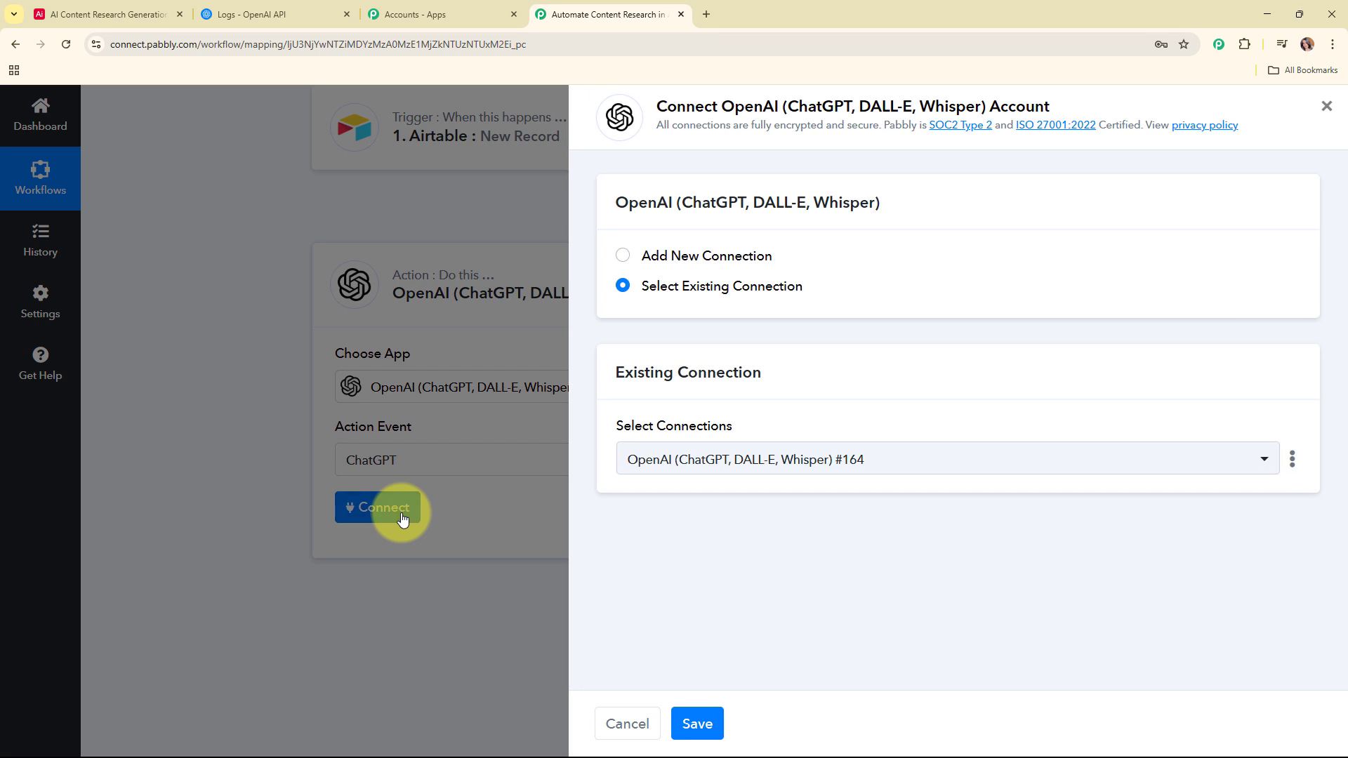
click(625, 257)
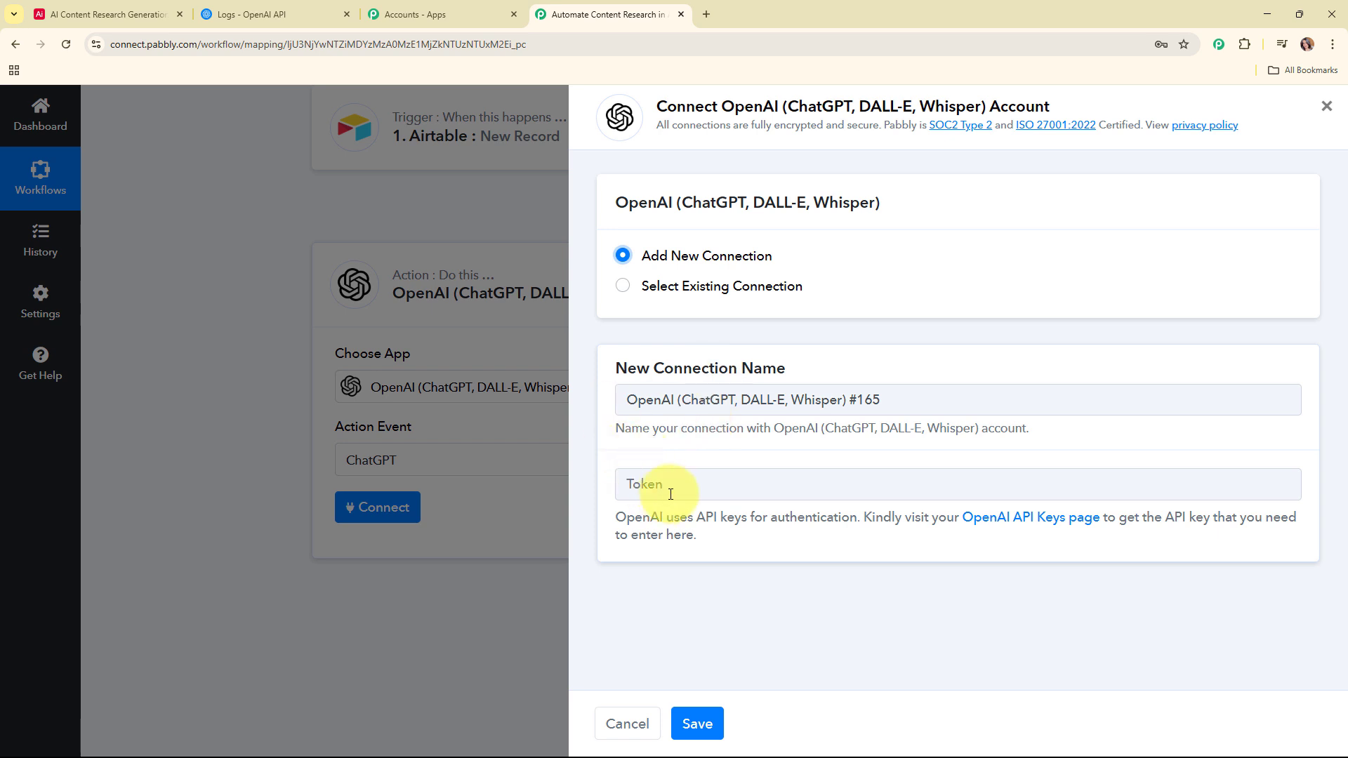
drag(618, 523, 876, 547)
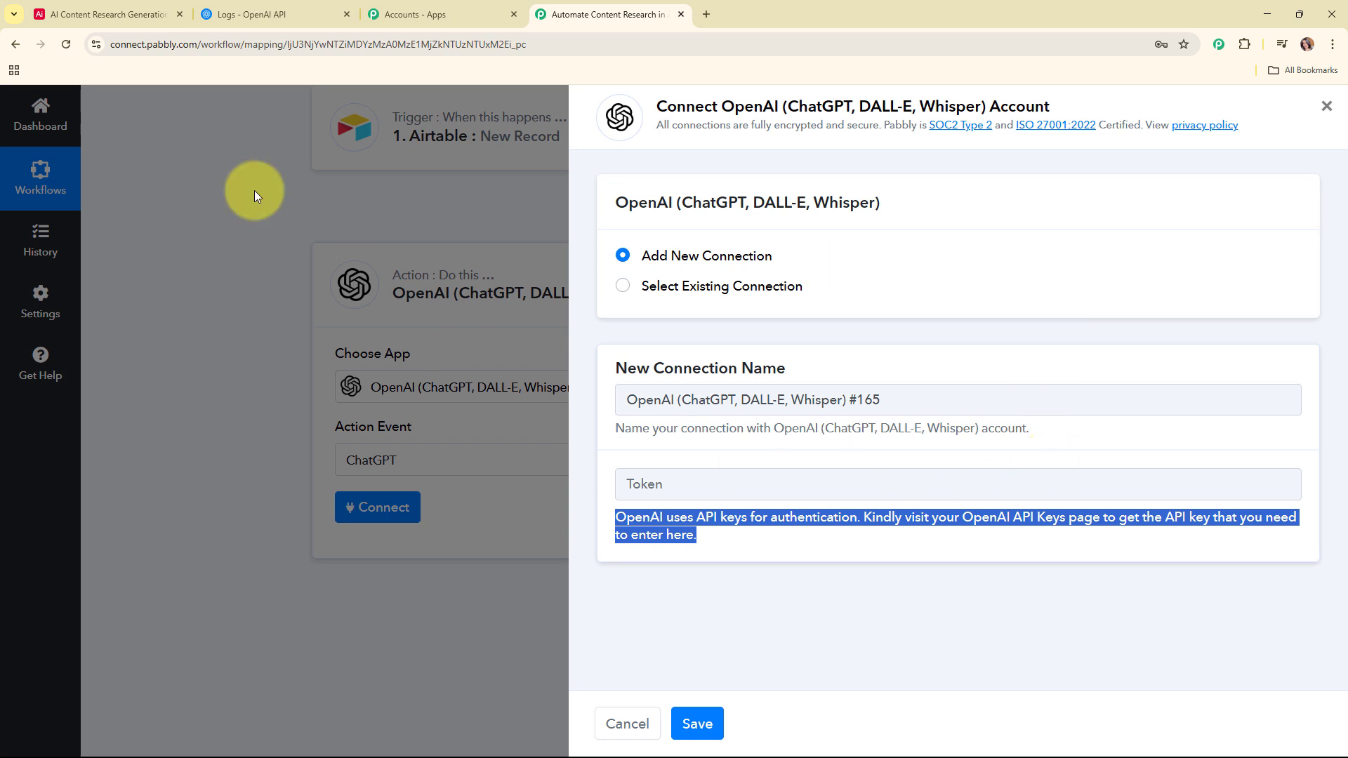
On the OpenAI Platform, create a secret API key named "Content Research" in the Default project and copy it.
click(274, 14)
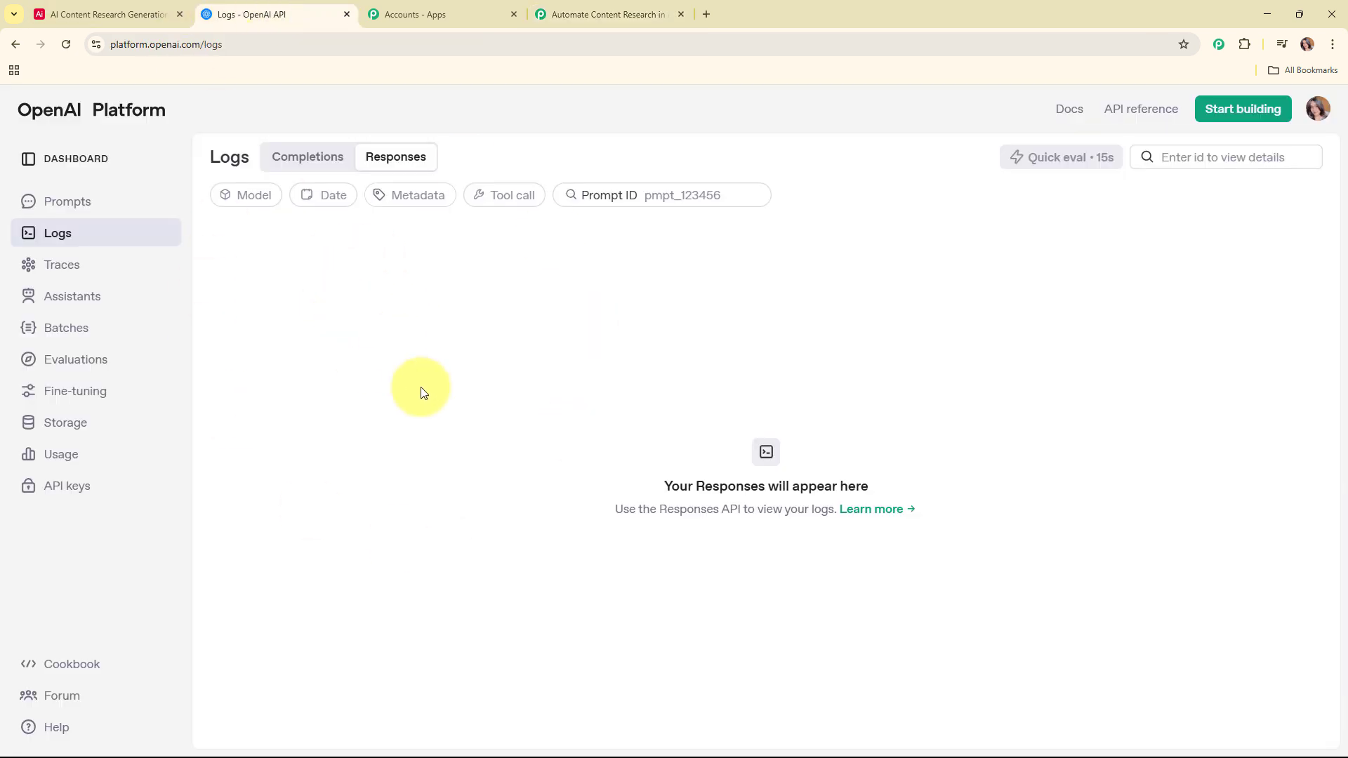
click(38, 497)
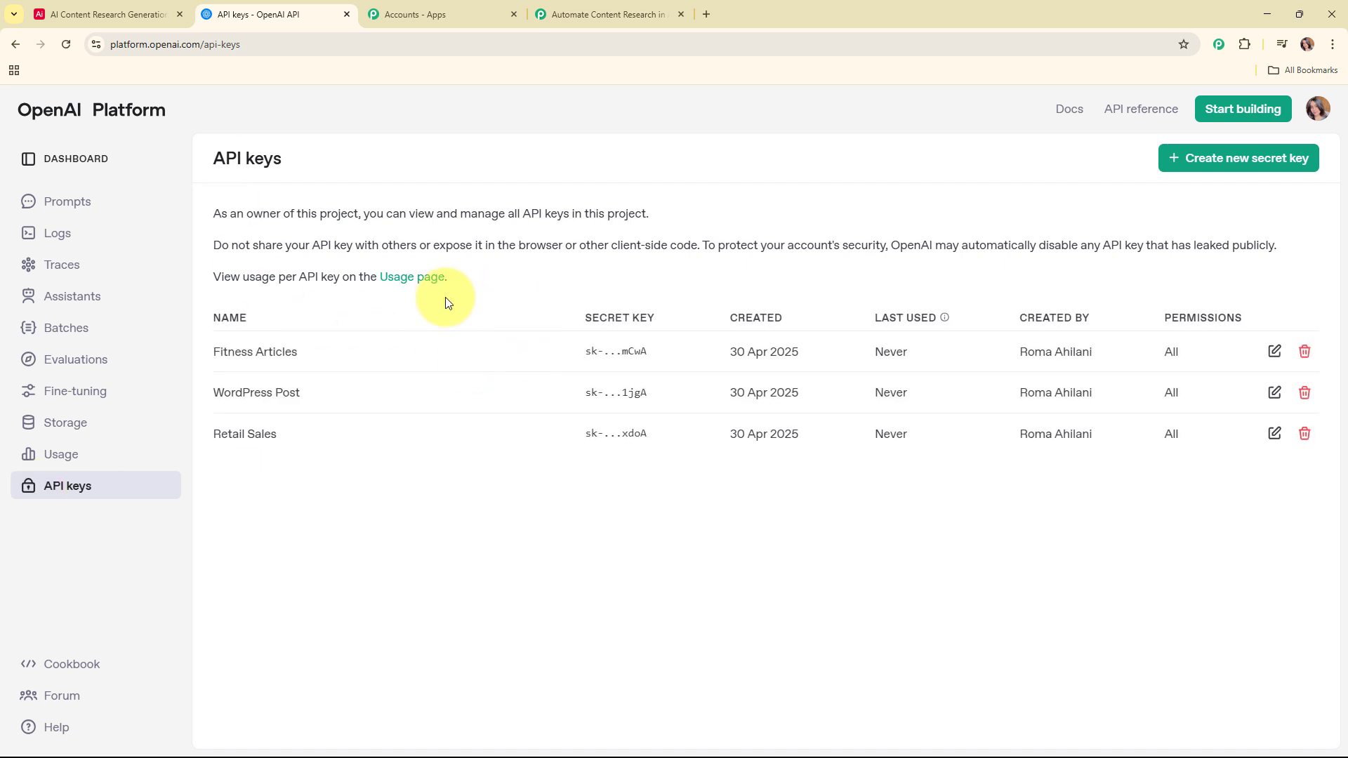
click(1220, 161)
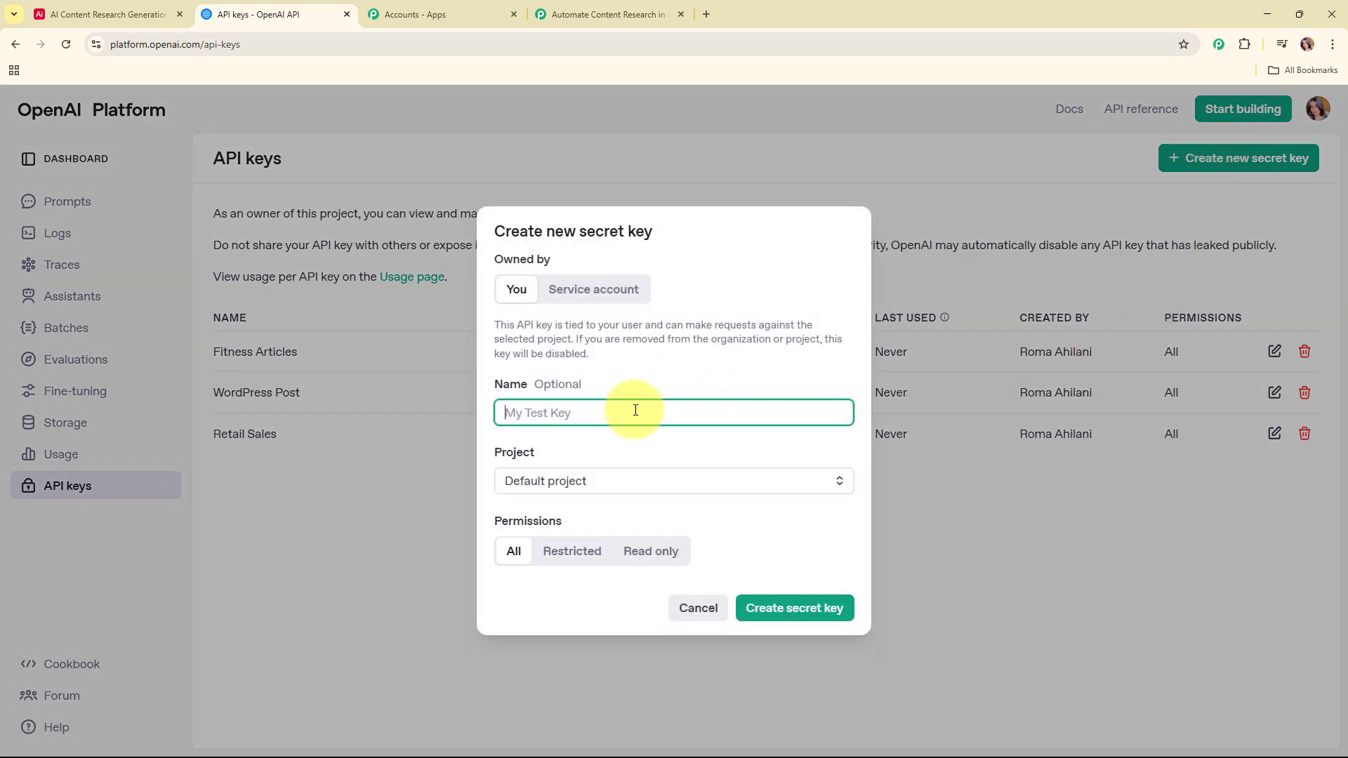
text(Content Research)
click(597, 481)
click(608, 516)
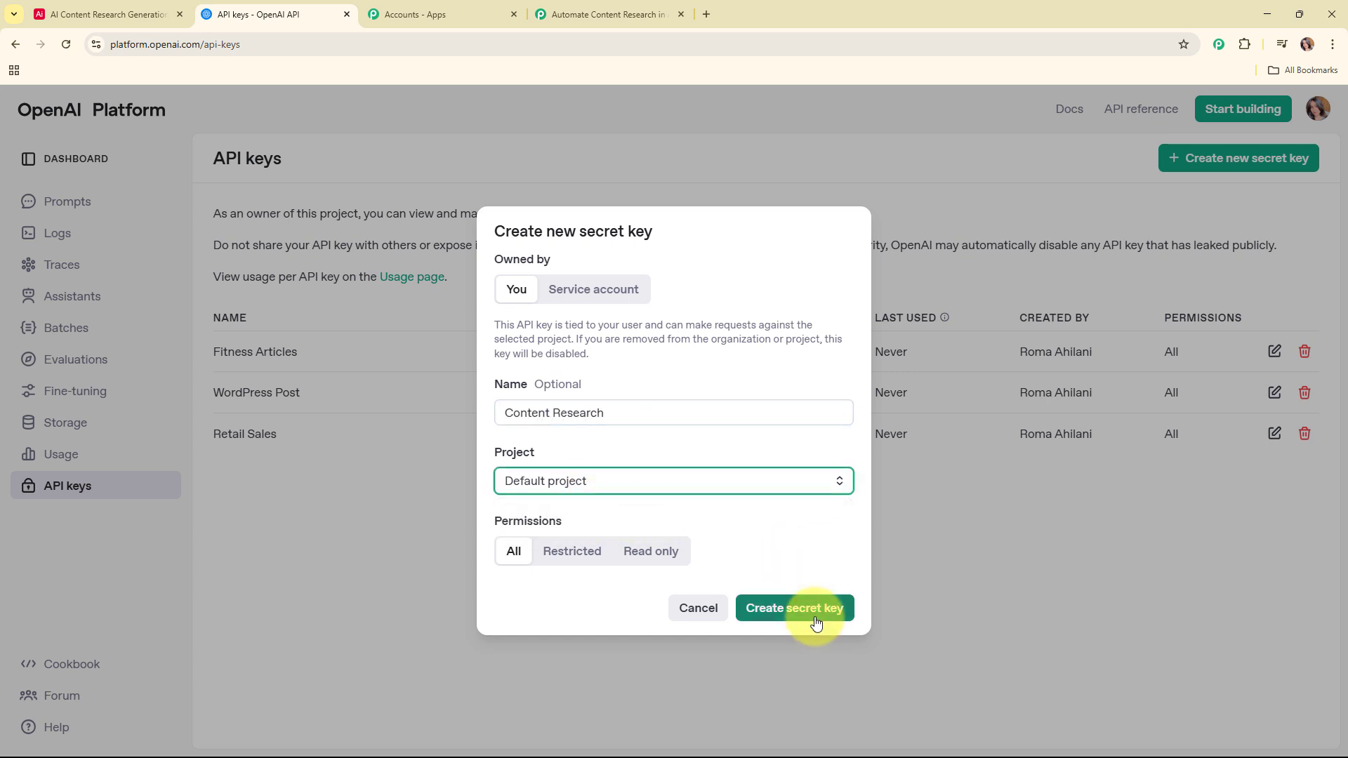
click(815, 612)
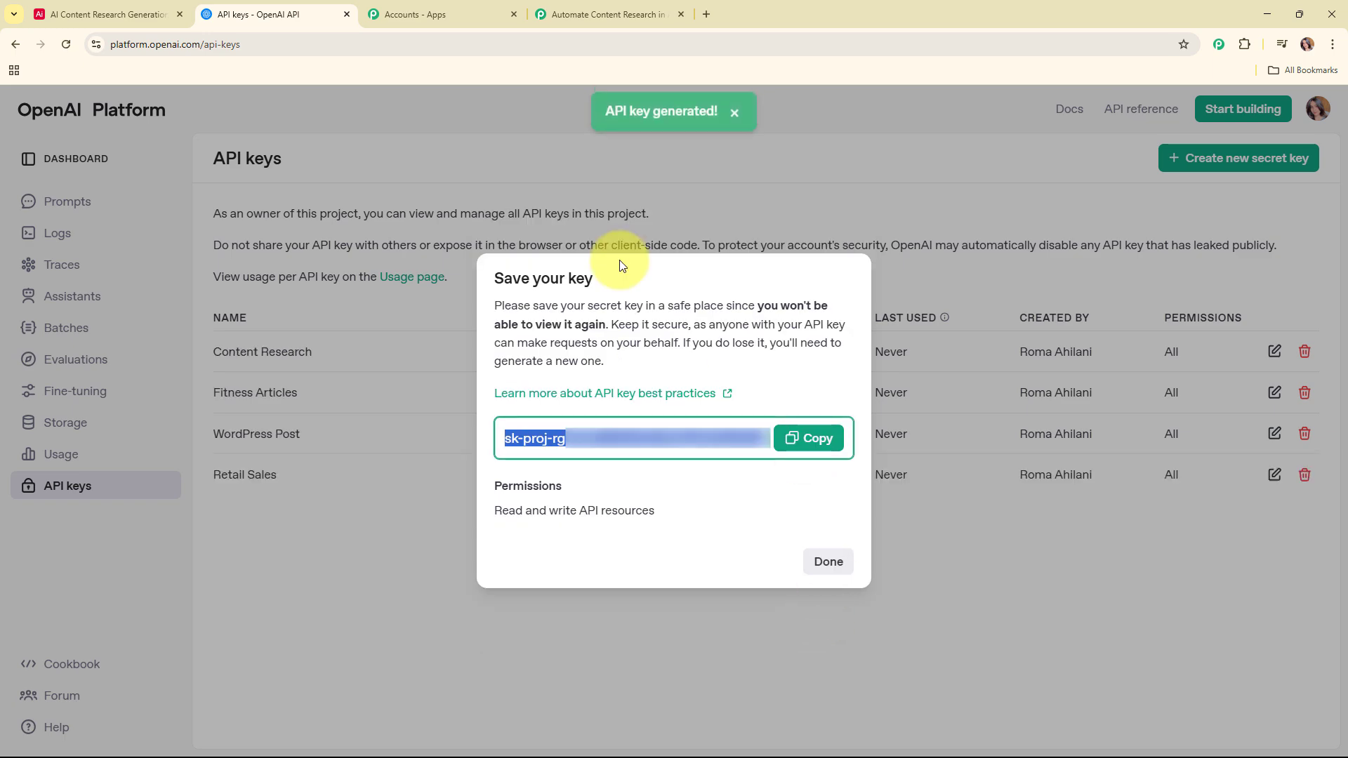
click(807, 438)
click(829, 560)
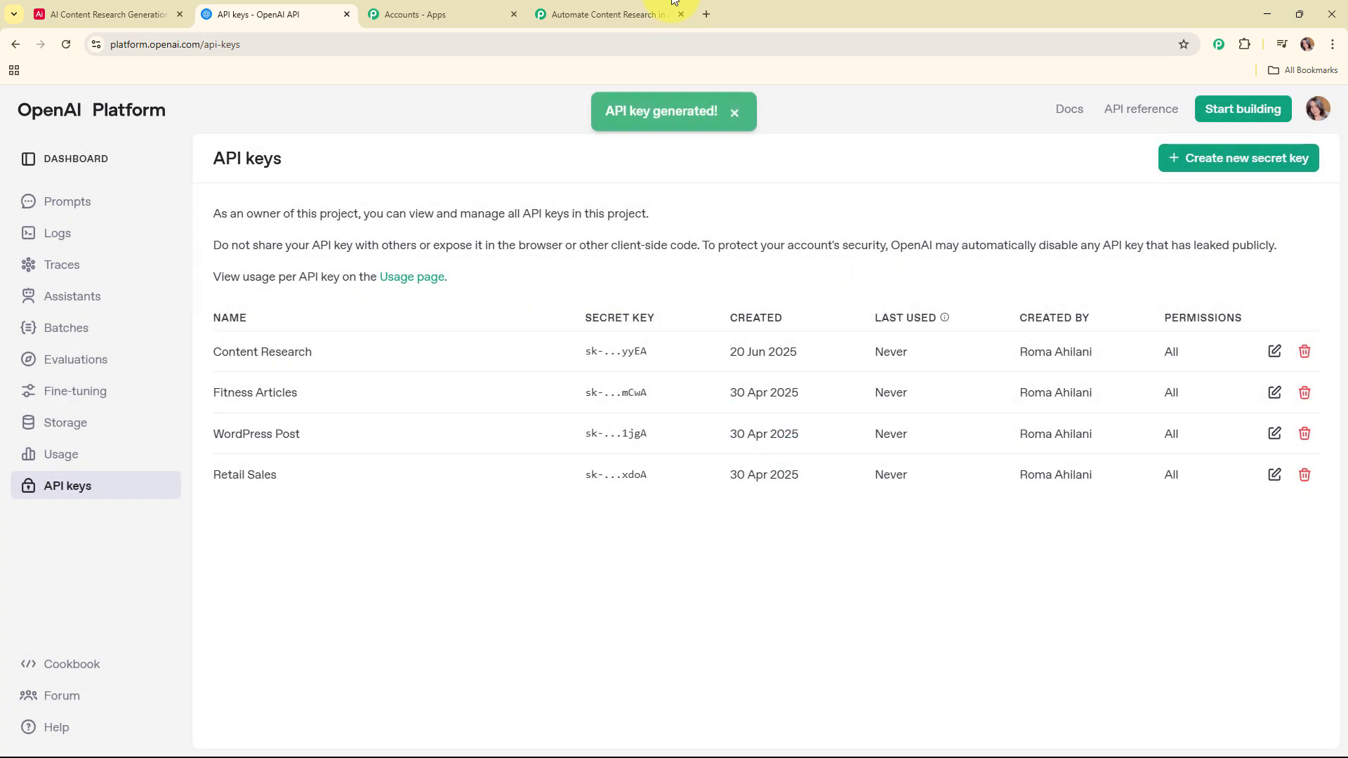
Return to the Pabbly Connect workflow, paste the API key as the connection token, and save the OpenAI connection.
click(608, 14)
right_click(678, 484)
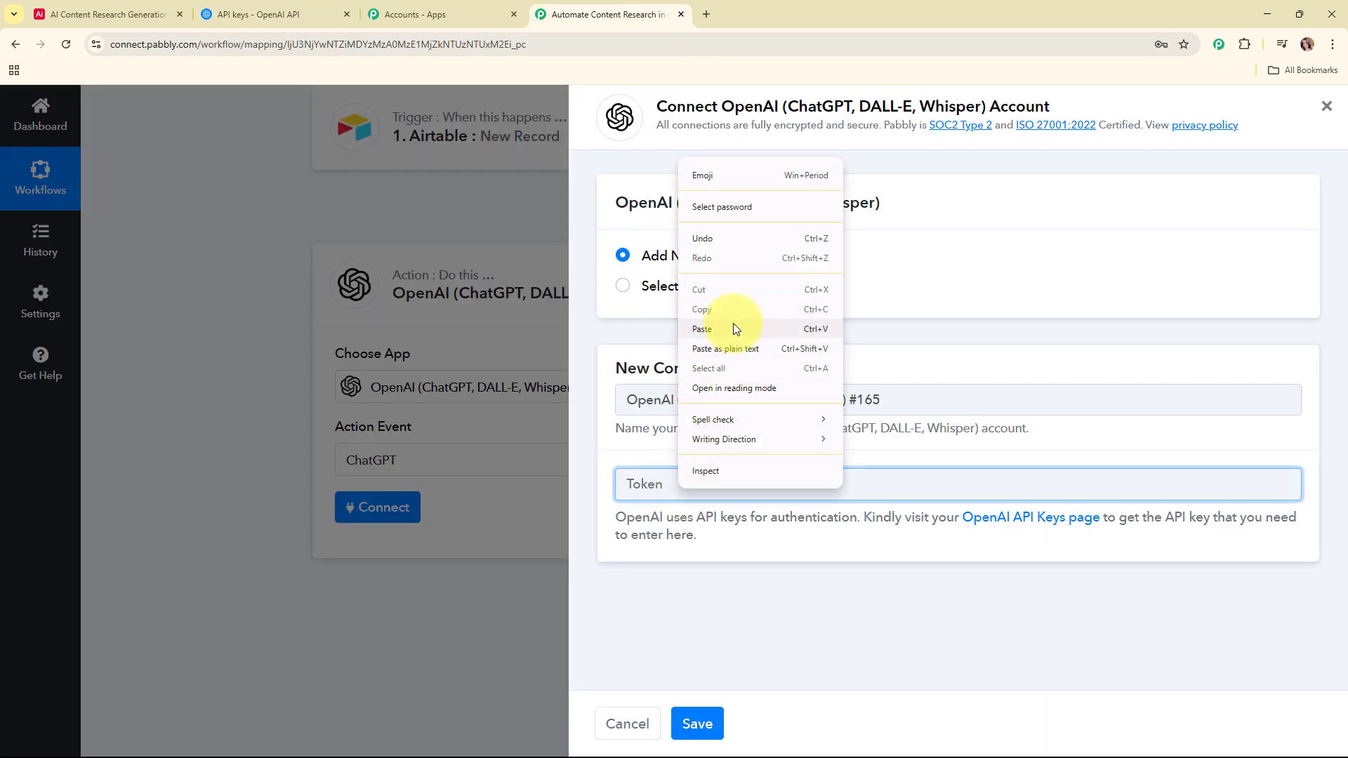
click(733, 328)
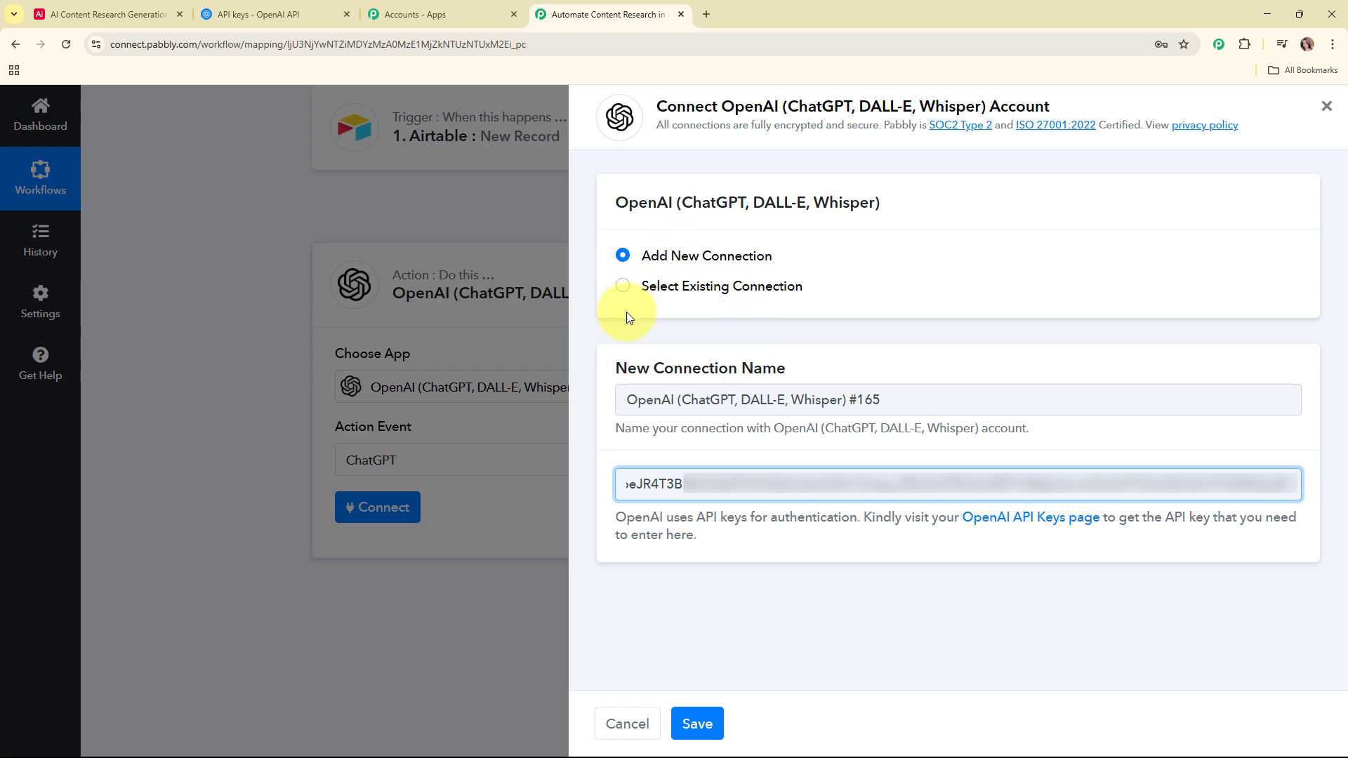
click(701, 720)
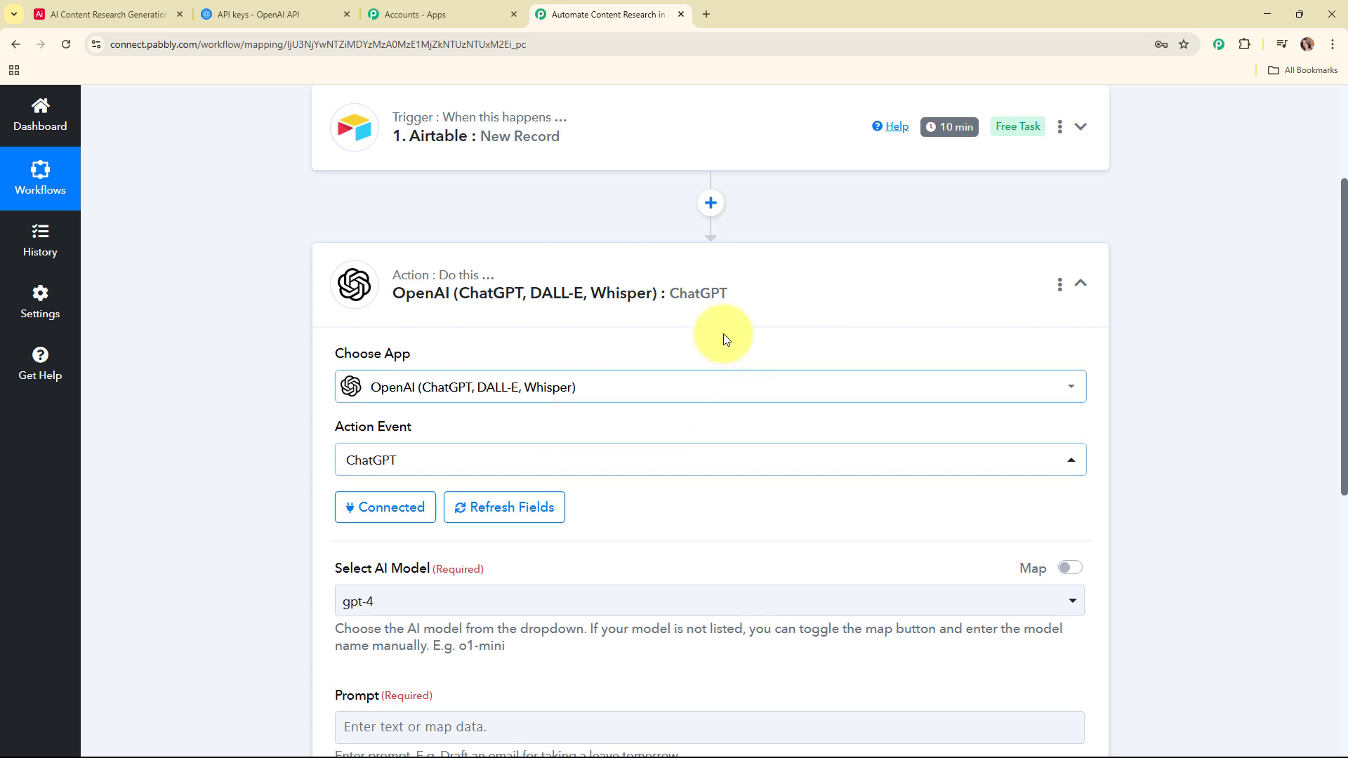
Set the ChatGPT action's AI model to gpt-4o-mini.
scroll(713, 325, down, 6)
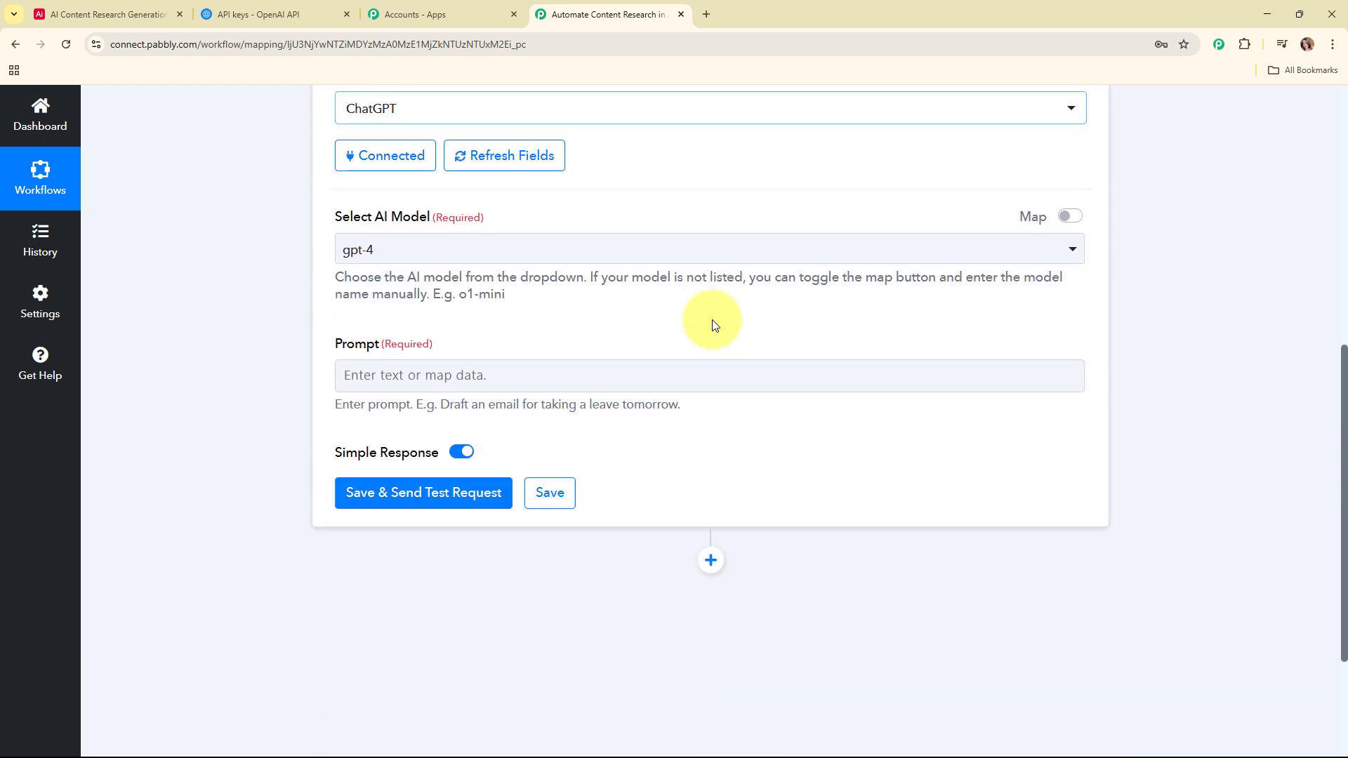
drag(304, 142, 486, 149)
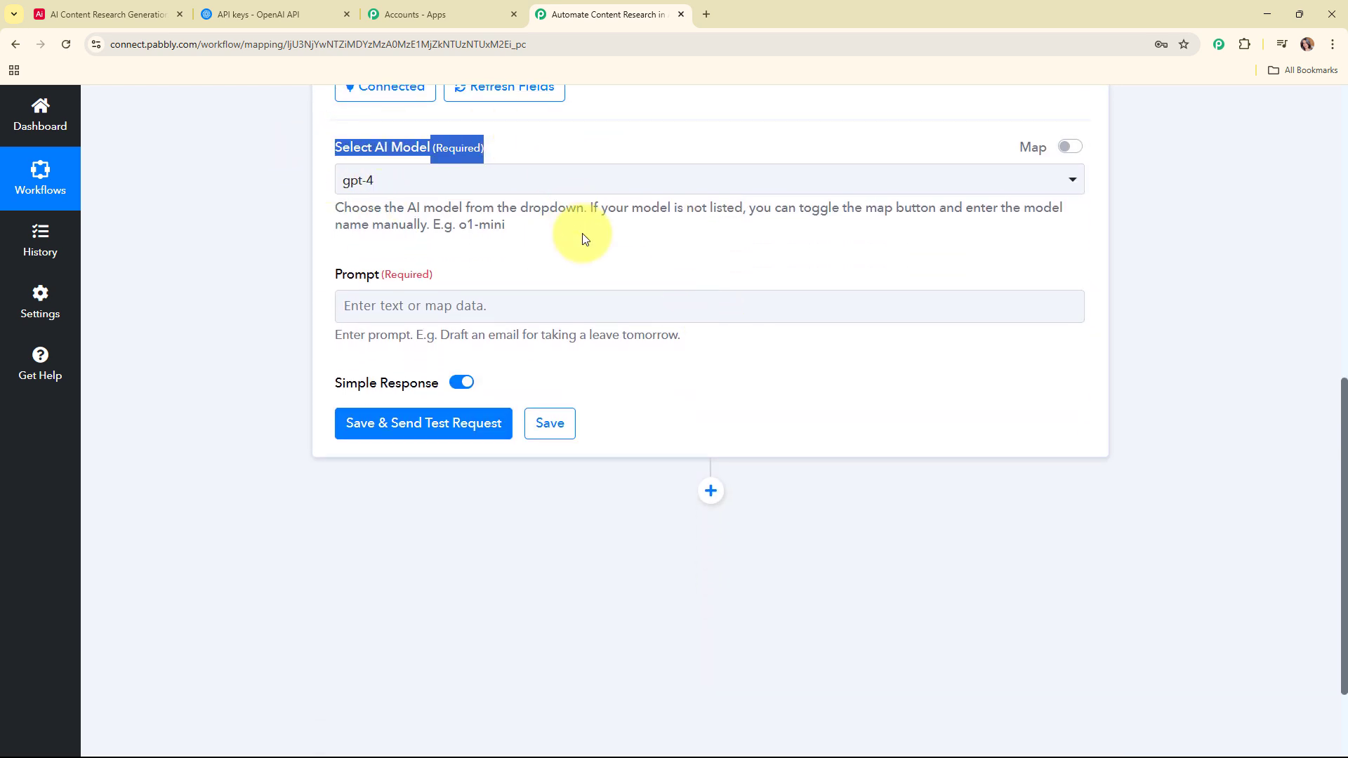
click(593, 259)
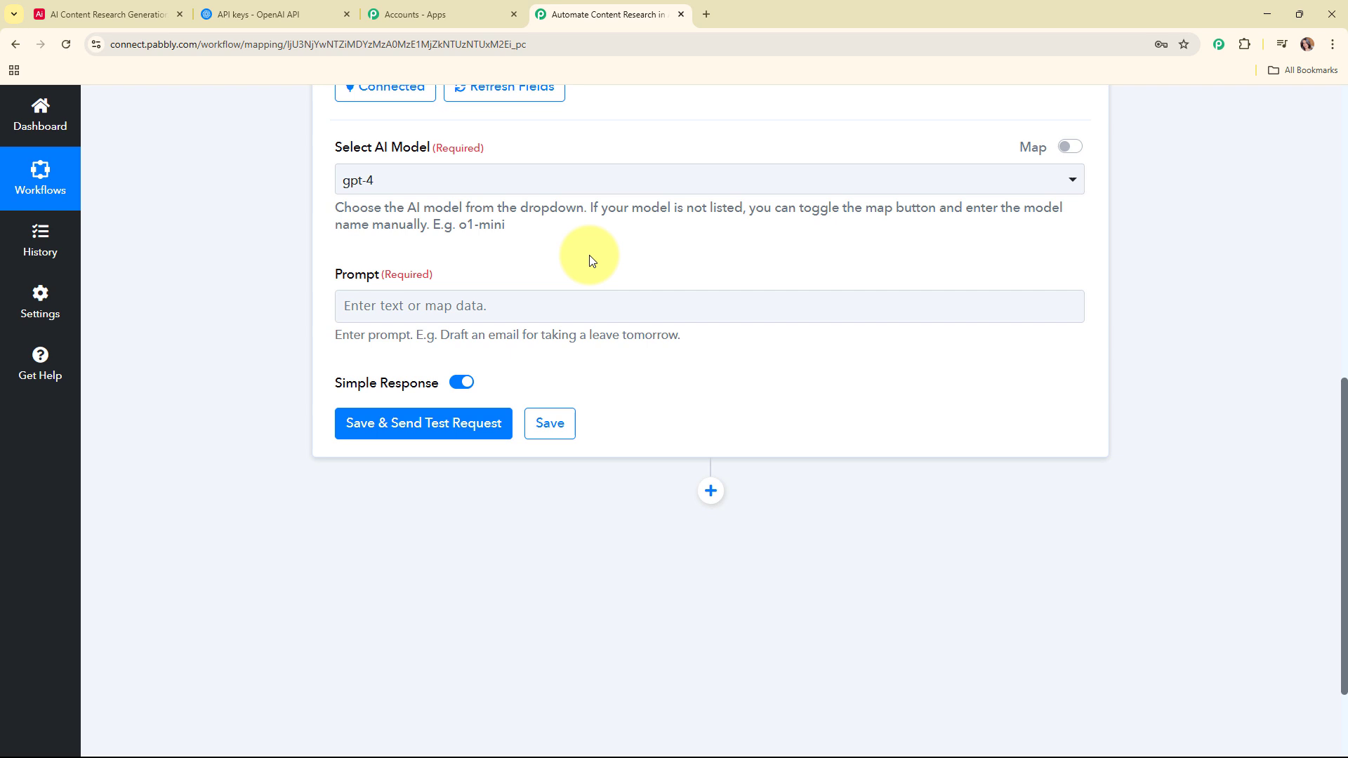
click(590, 184)
scroll(642, 453, down, 2)
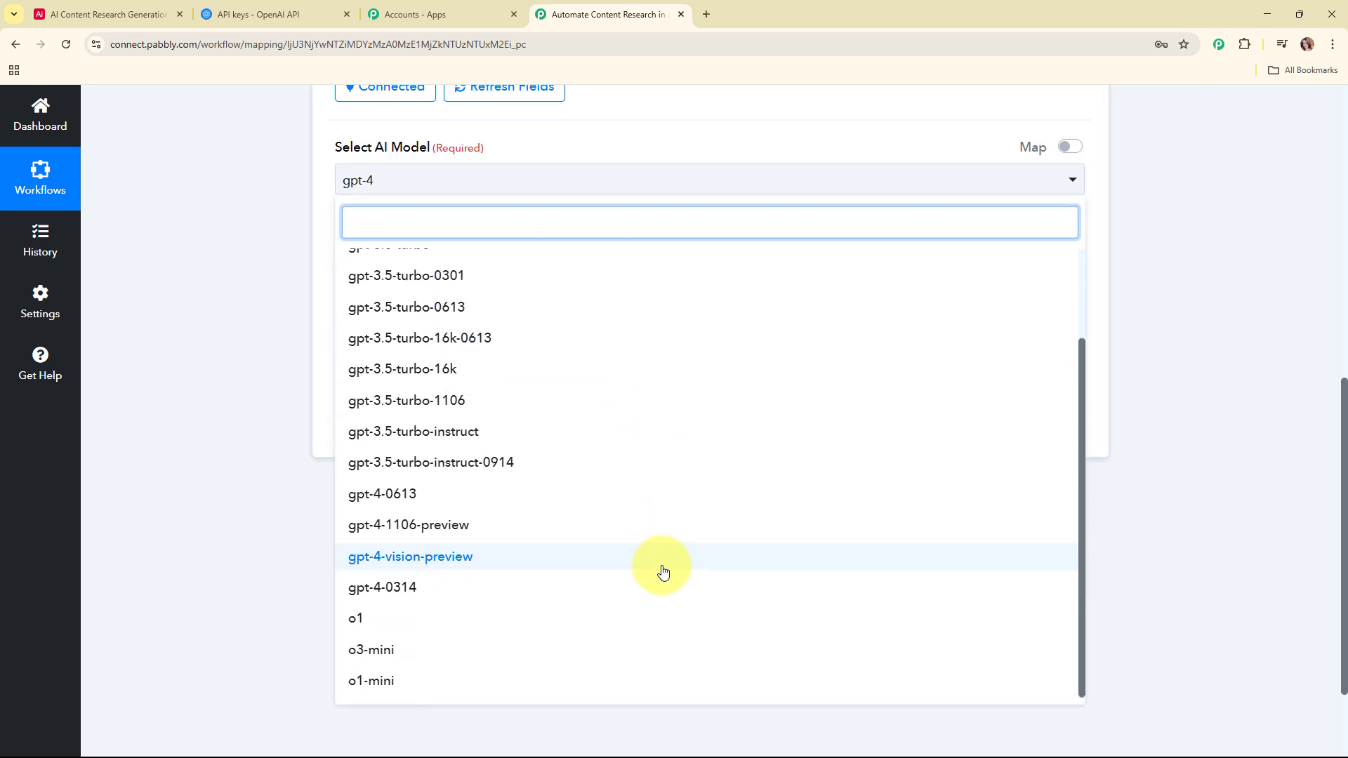
scroll(660, 548, up, 2)
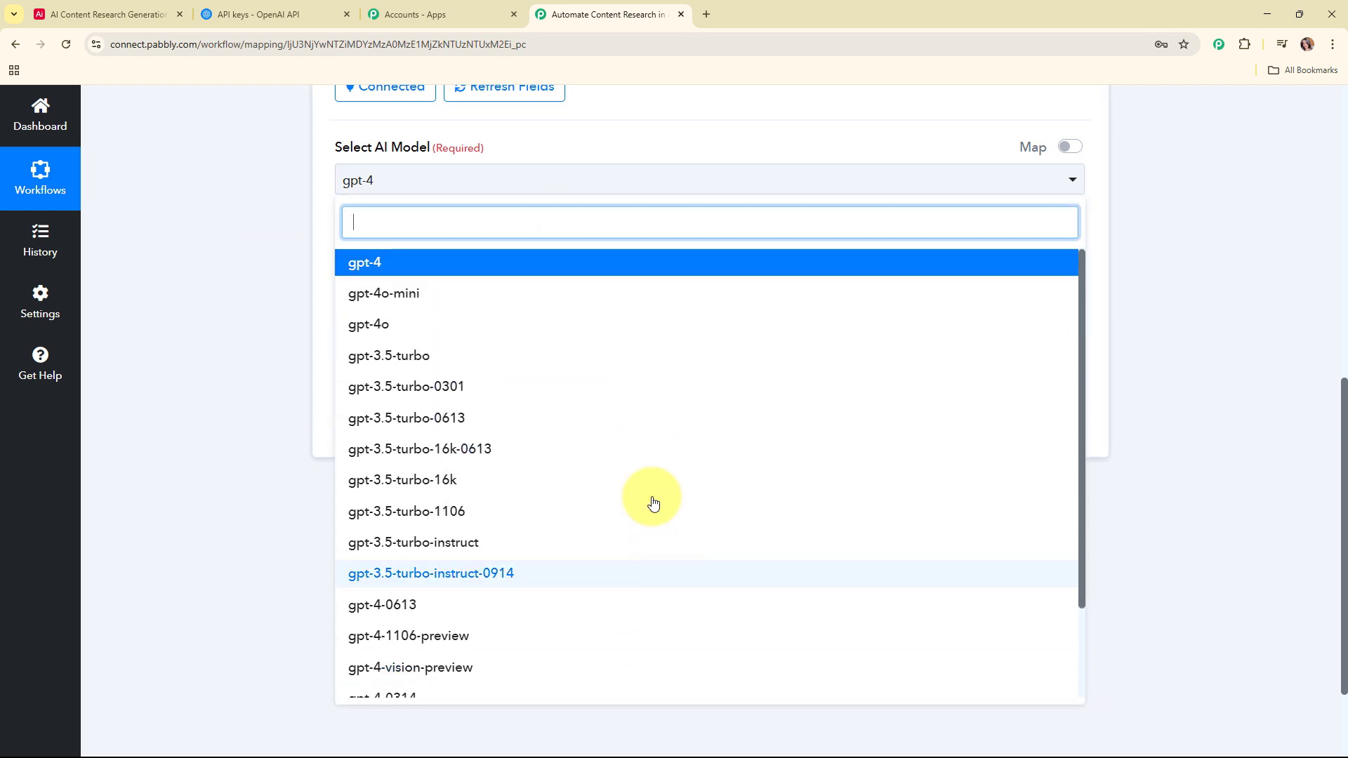
click(448, 309)
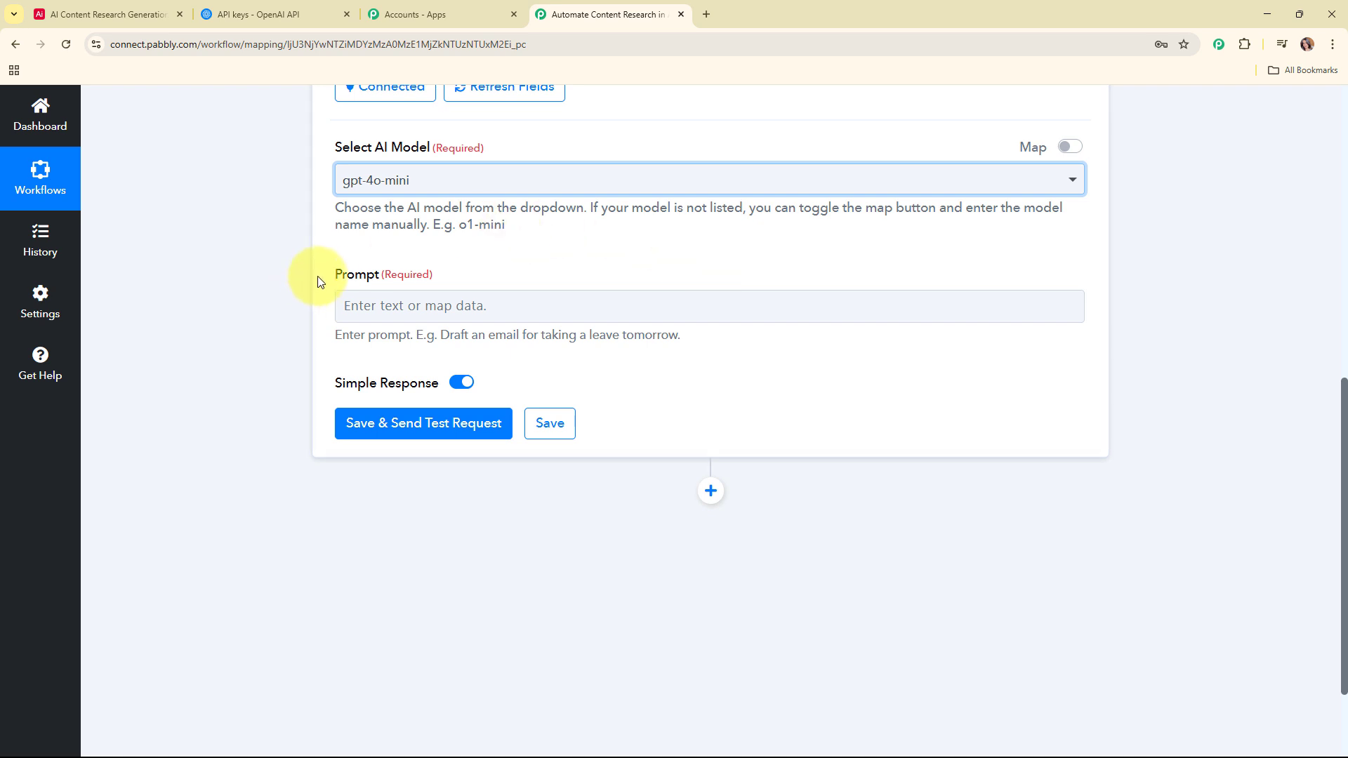
Paste the research assistant prompt requesting a quick summary, 3–5 key insights or trends, and 3 content ideas, and review it.
click(668, 310)
key(ctrl+v)
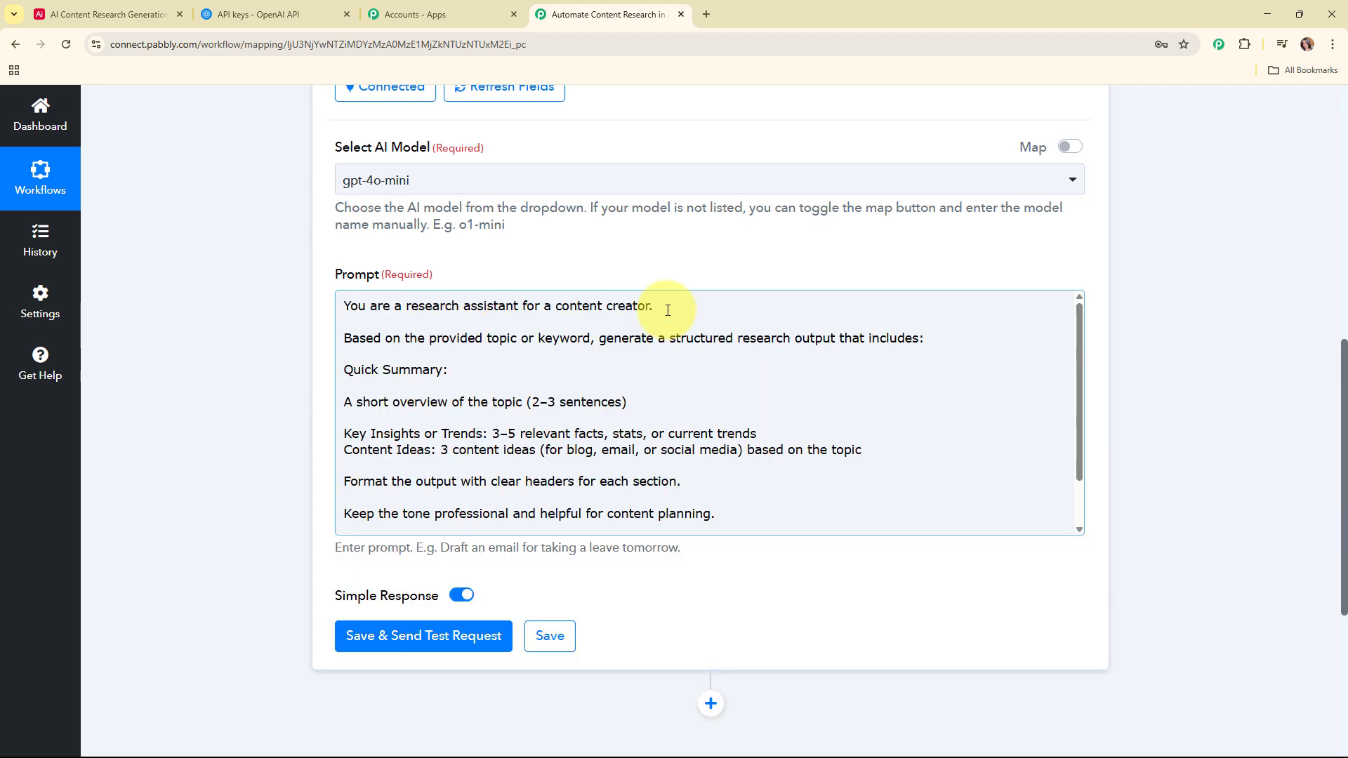
scroll(505, 150, down, 2)
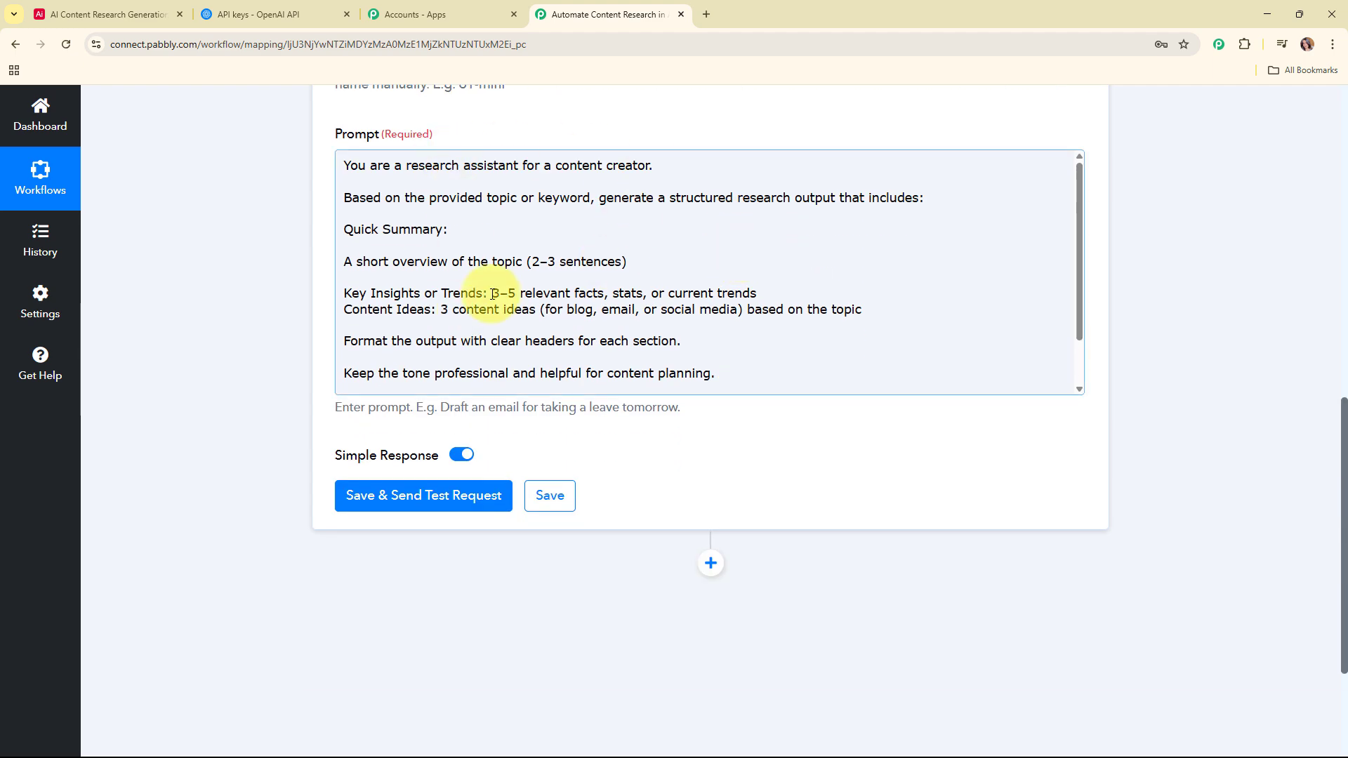
scroll(663, 246, down, 1)
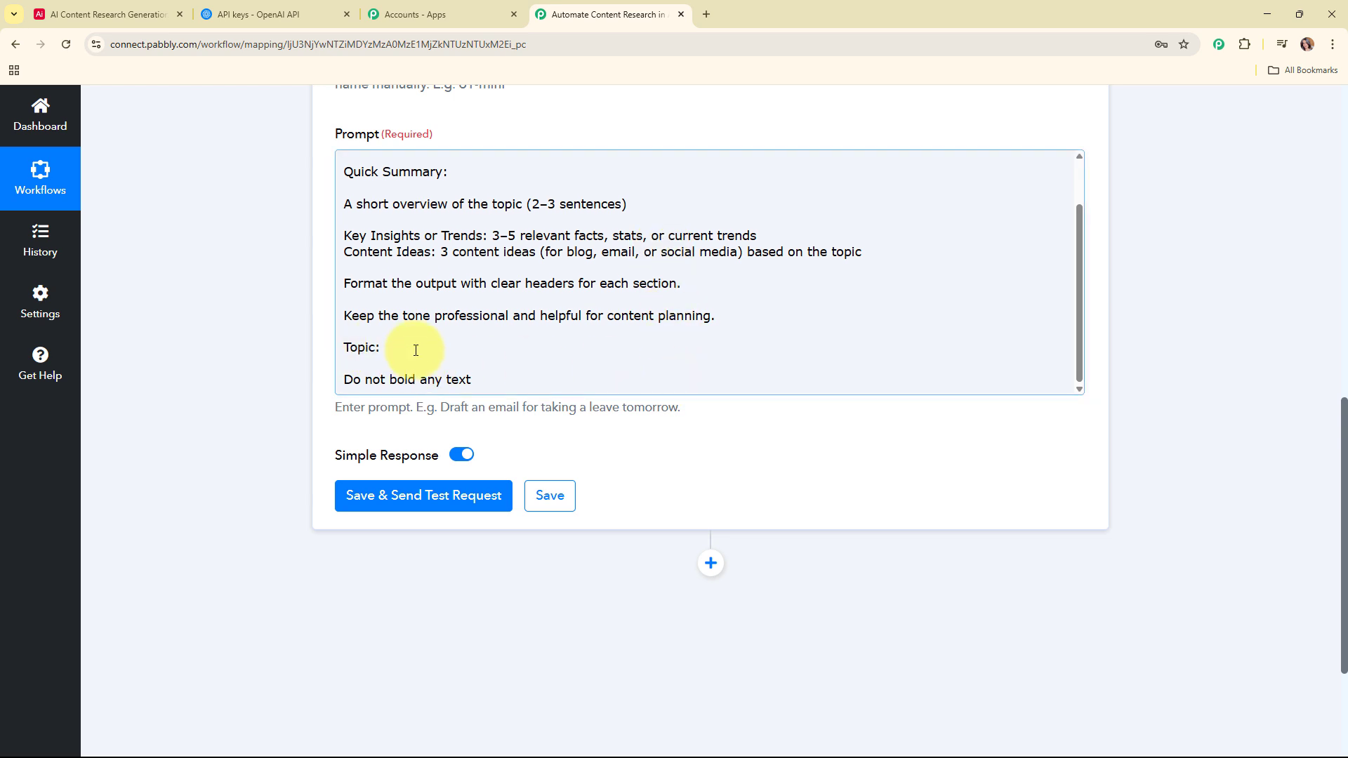
Map the Fields Title value from the Airtable New Record trigger after "Topic:" in the prompt.
click(458, 349)
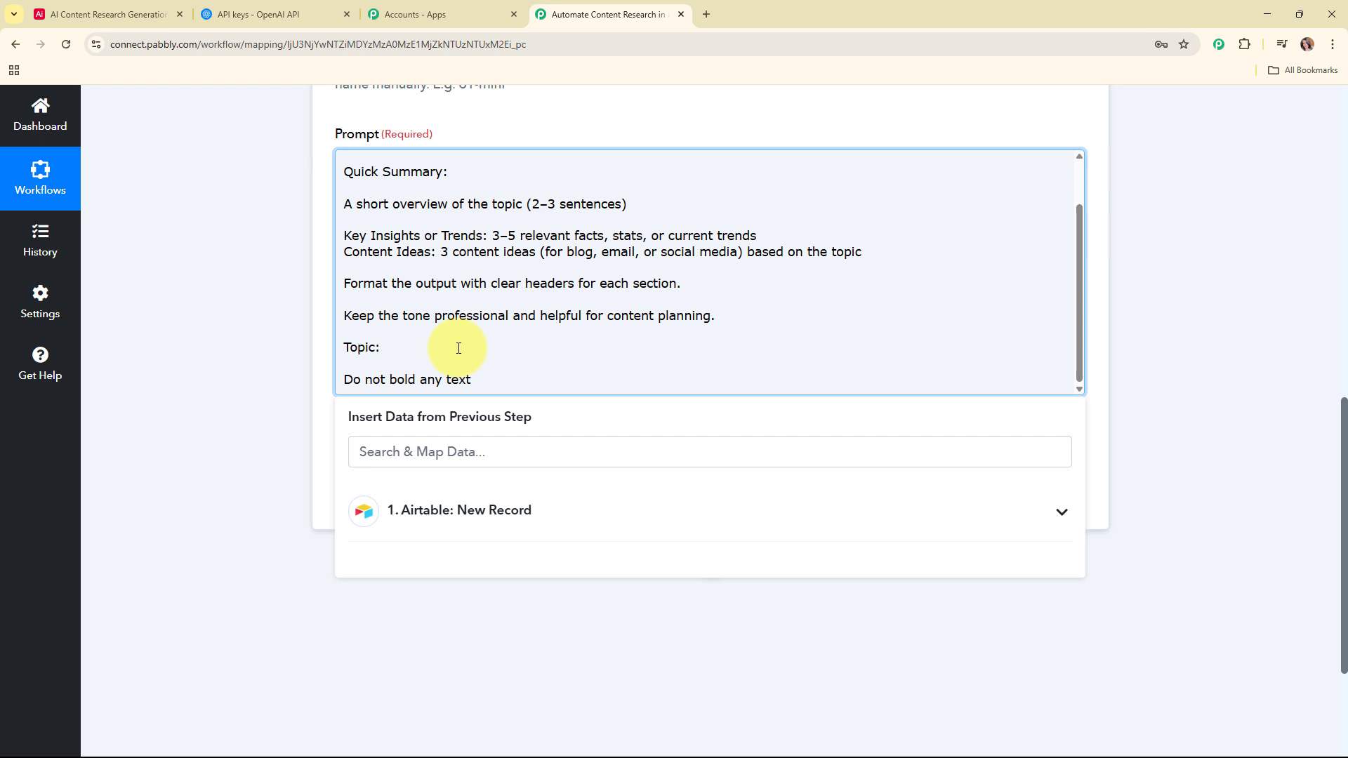
click(660, 522)
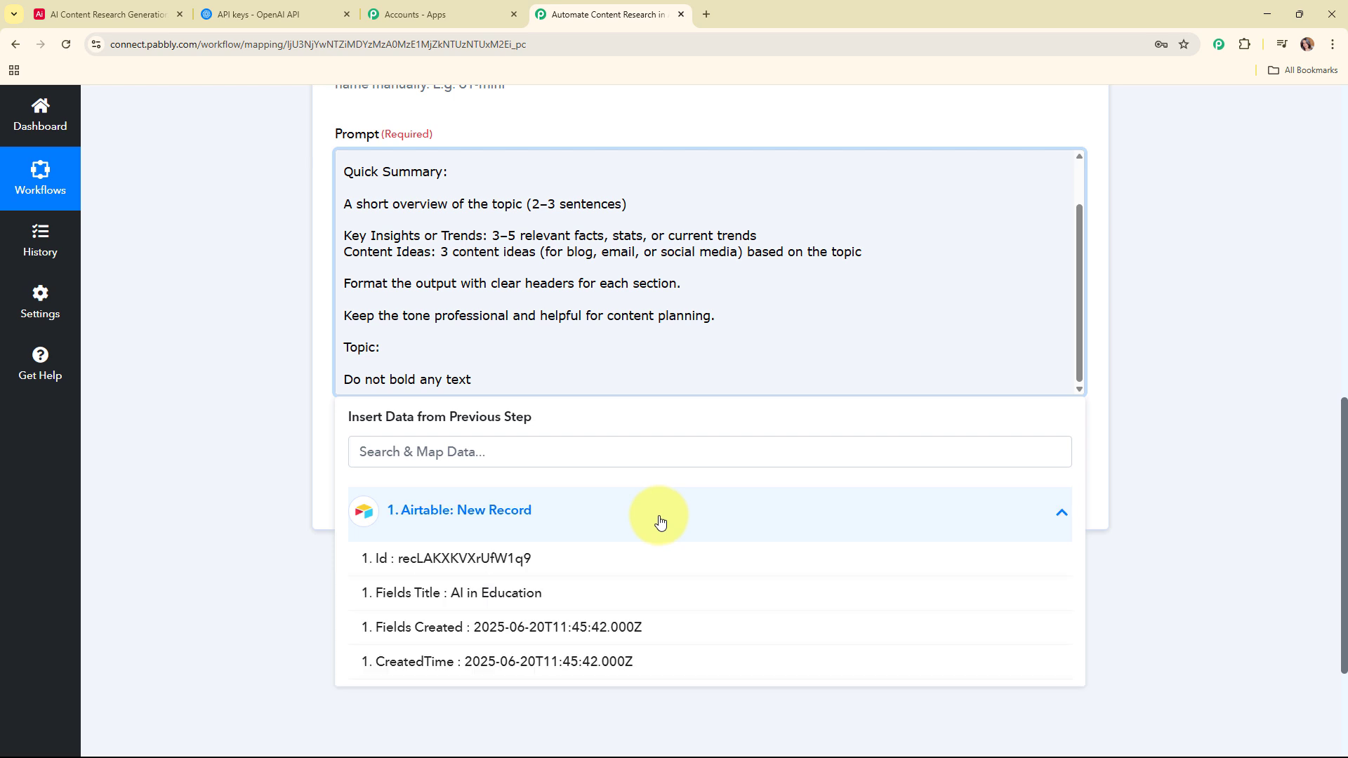
click(430, 593)
click(266, 431)
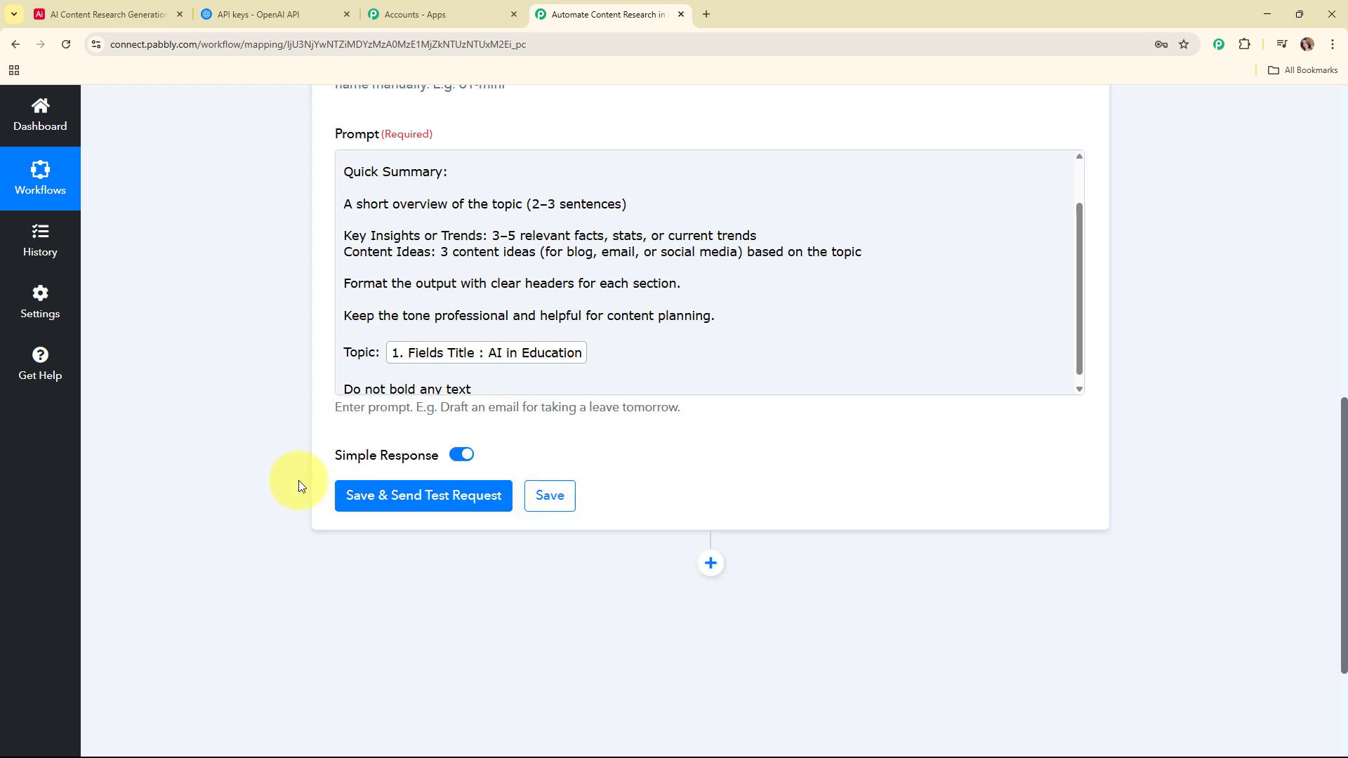
Save the ChatGPT action with a test request and read through the generated message content in an enlarged response field.
click(458, 496)
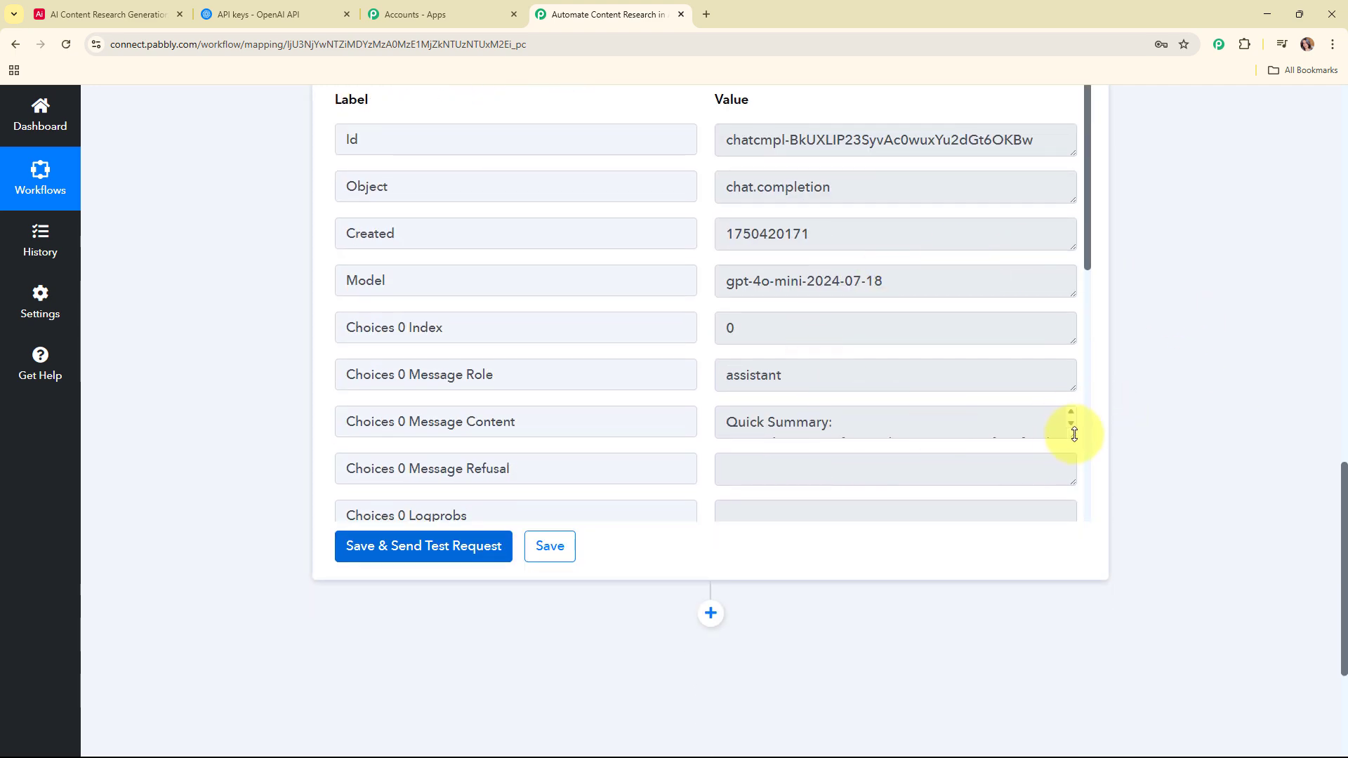
drag(1072, 435, 1071, 602)
scroll(854, 335, down, 3)
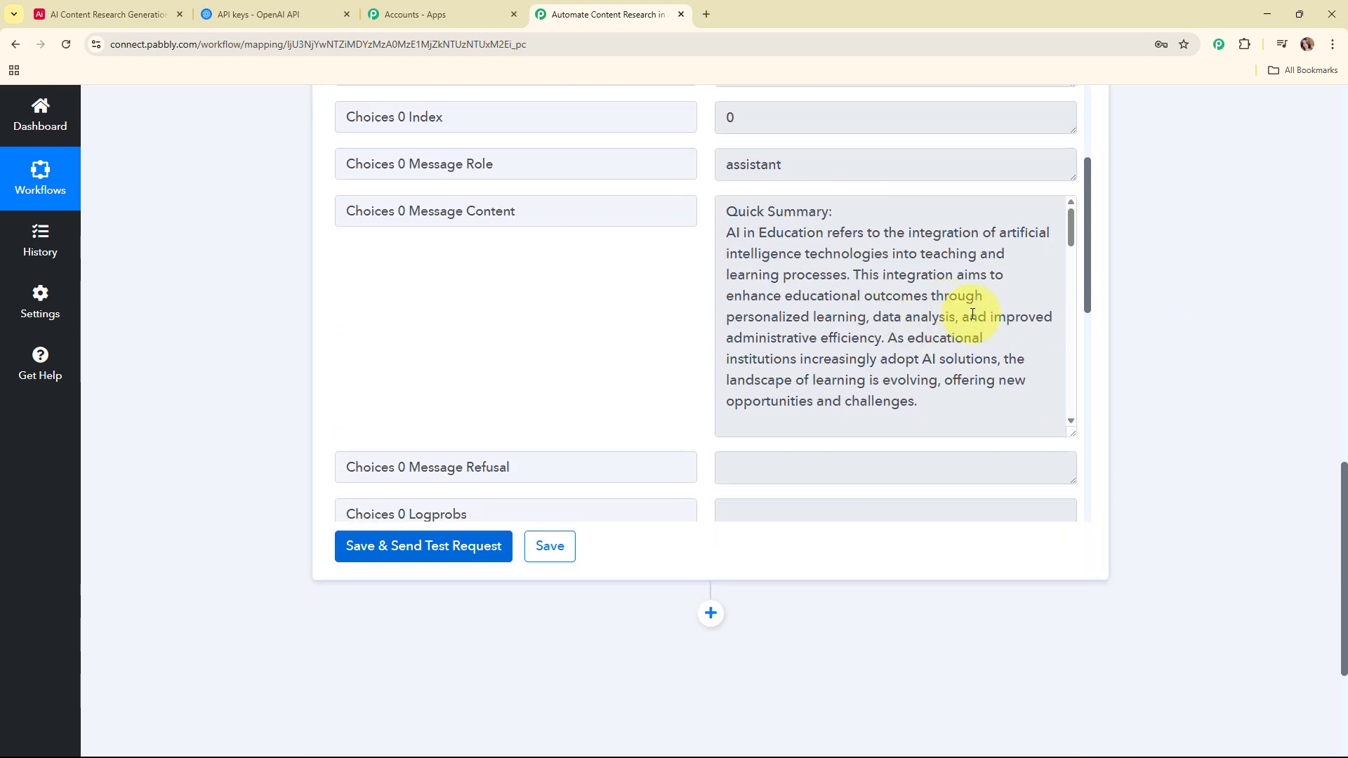
scroll(903, 281, down, 5)
scroll(901, 294, down, 6)
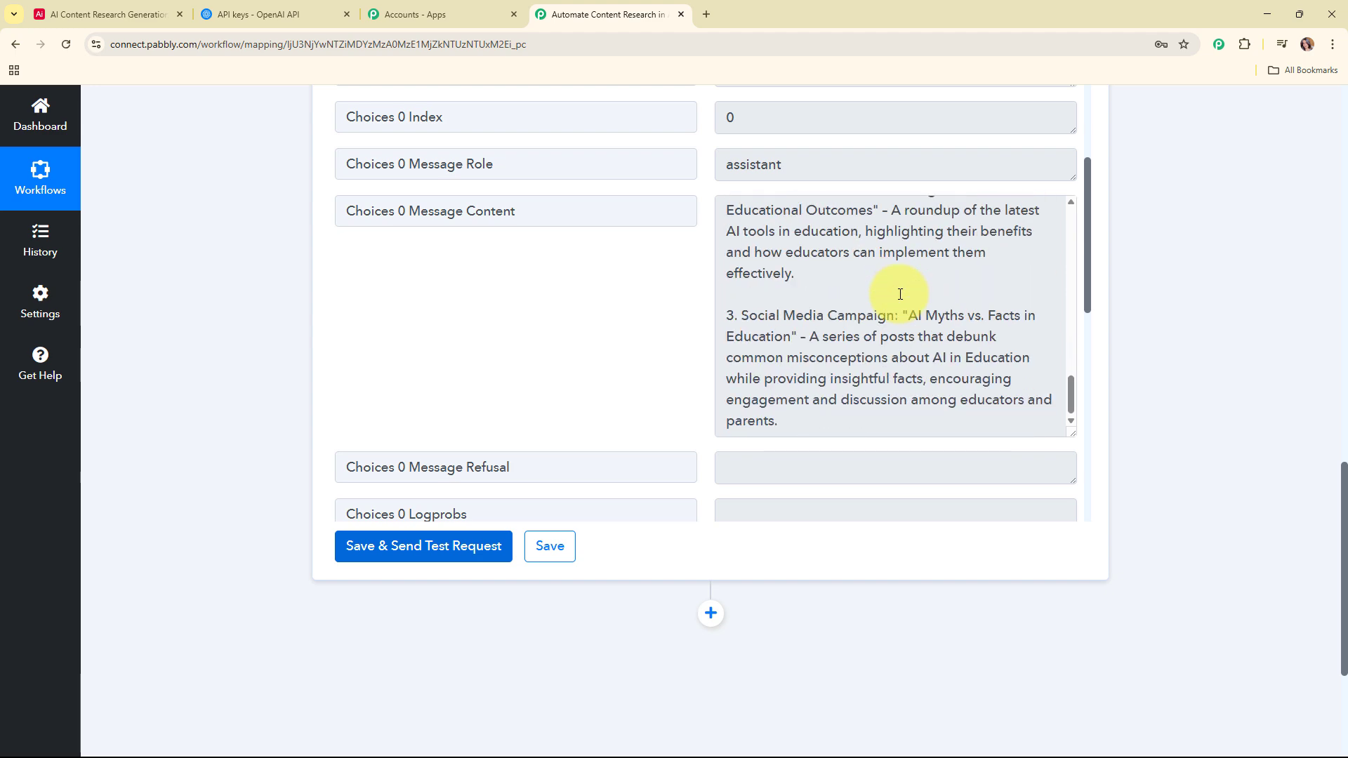
Collapse the ChatGPT action and check the "AI in Education" record's Content Research field in the Airtable base.
scroll(1216, 412, up, 15)
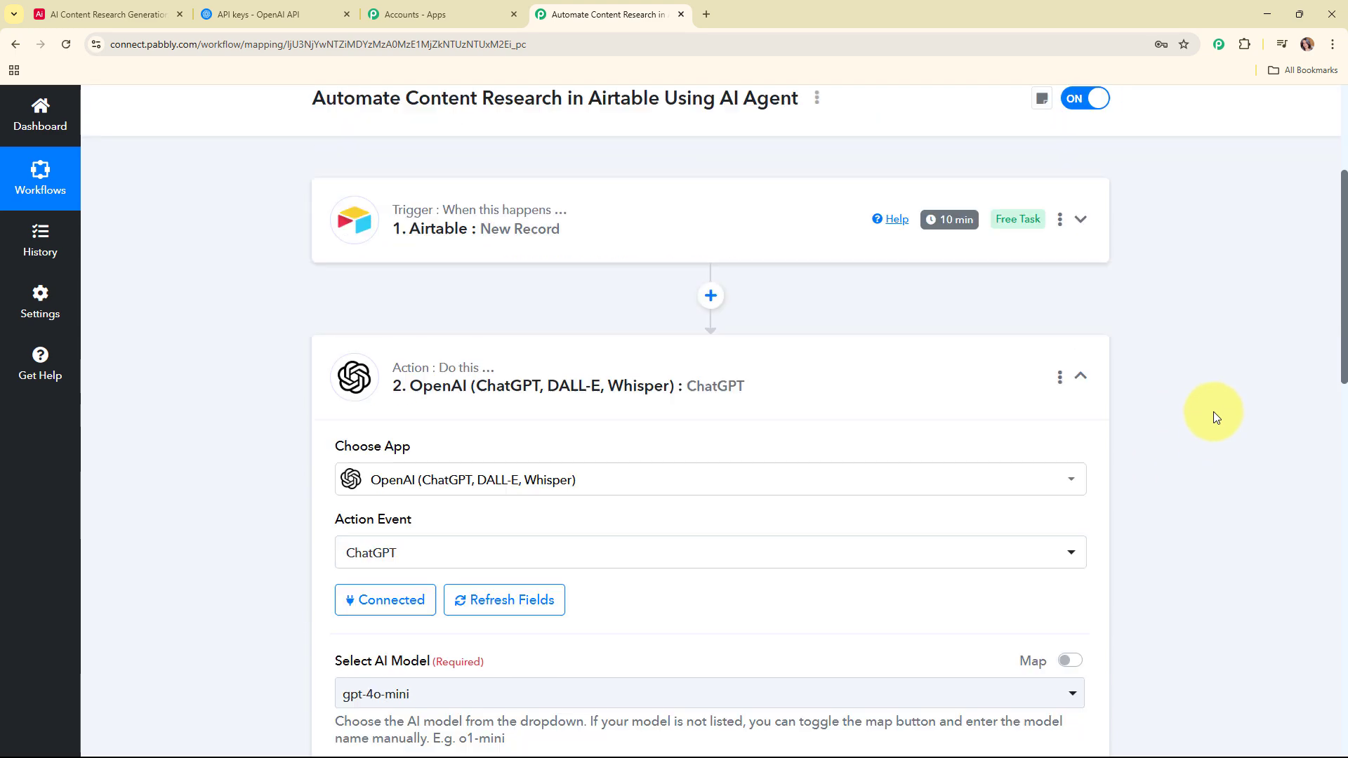
scroll(1213, 412, up, 2)
click(910, 482)
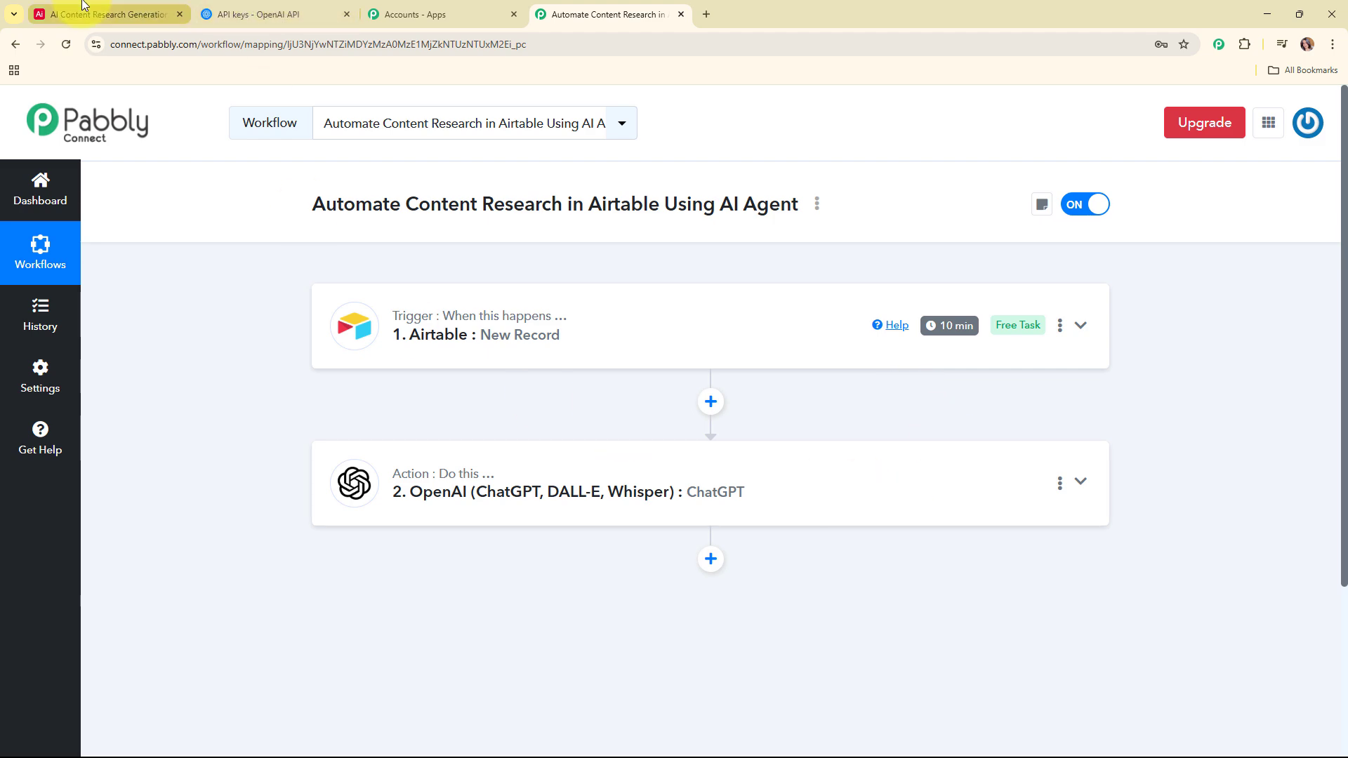
click(98, 14)
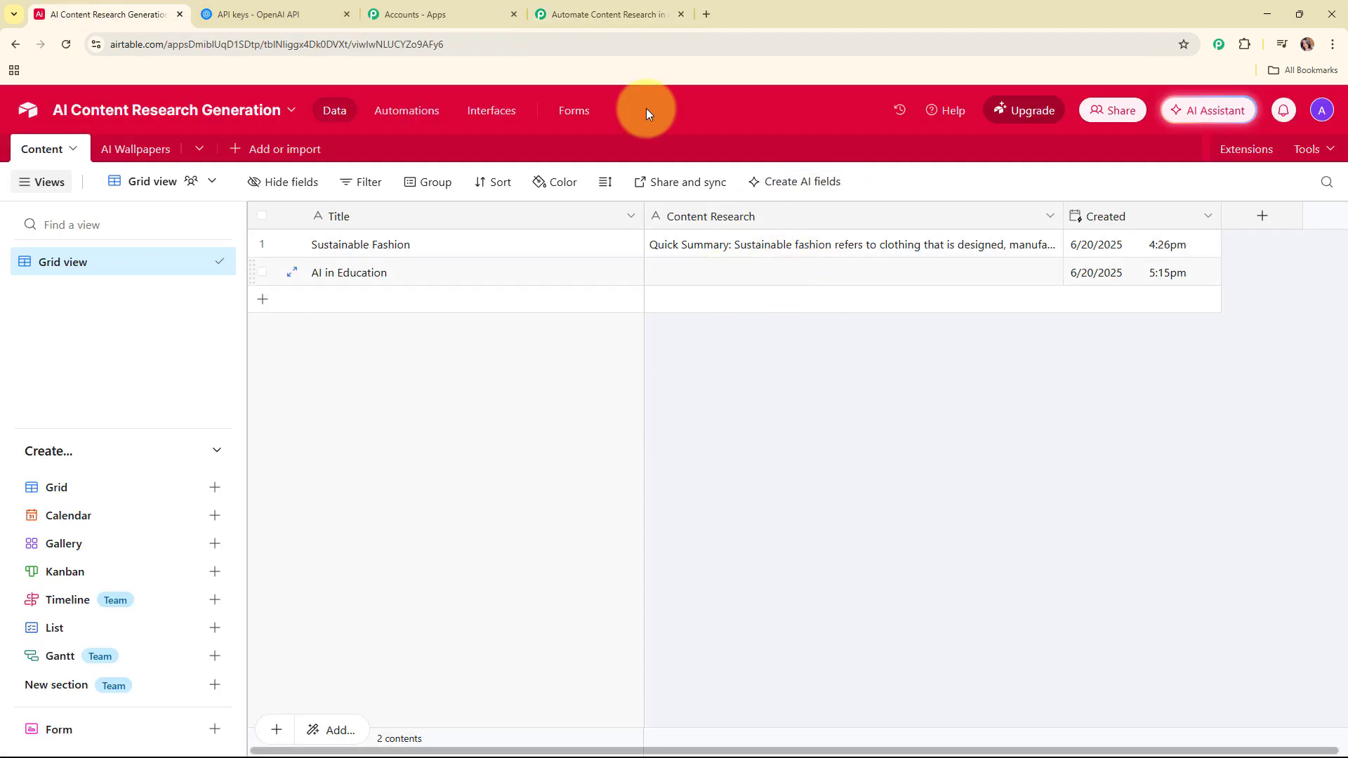
Return to the Pabbly Connect workflow and add an Airtable action after ChatGPT with Update Record as the action event.
click(596, 14)
scroll(705, 372, down, 3)
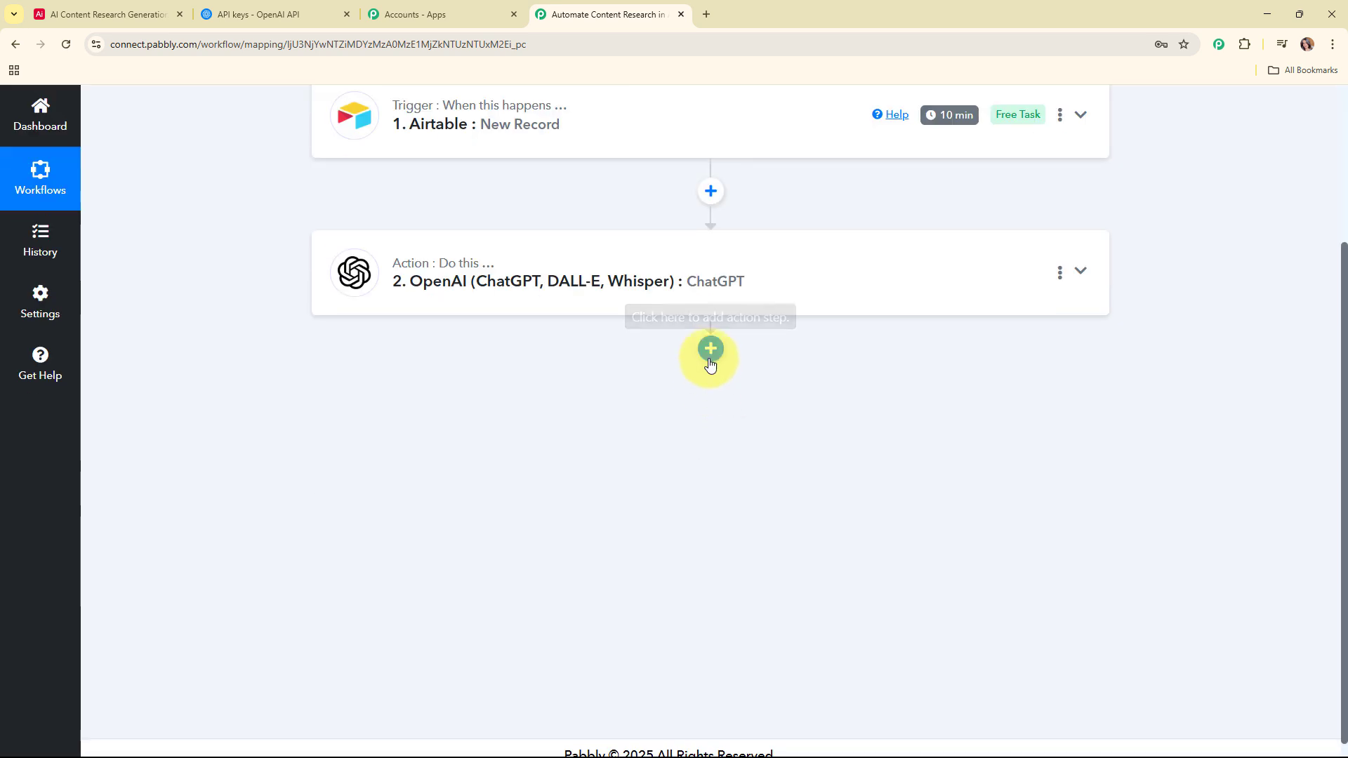
click(710, 360)
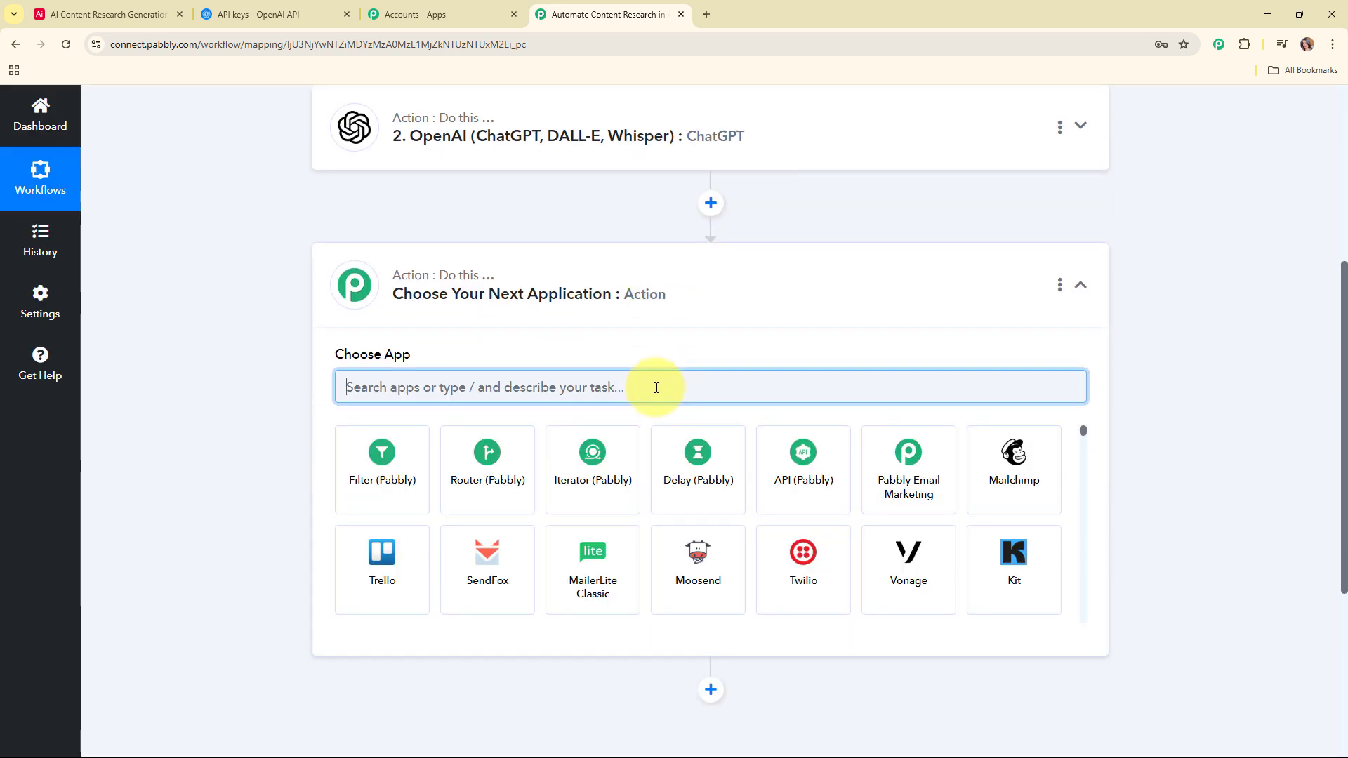
text(air)
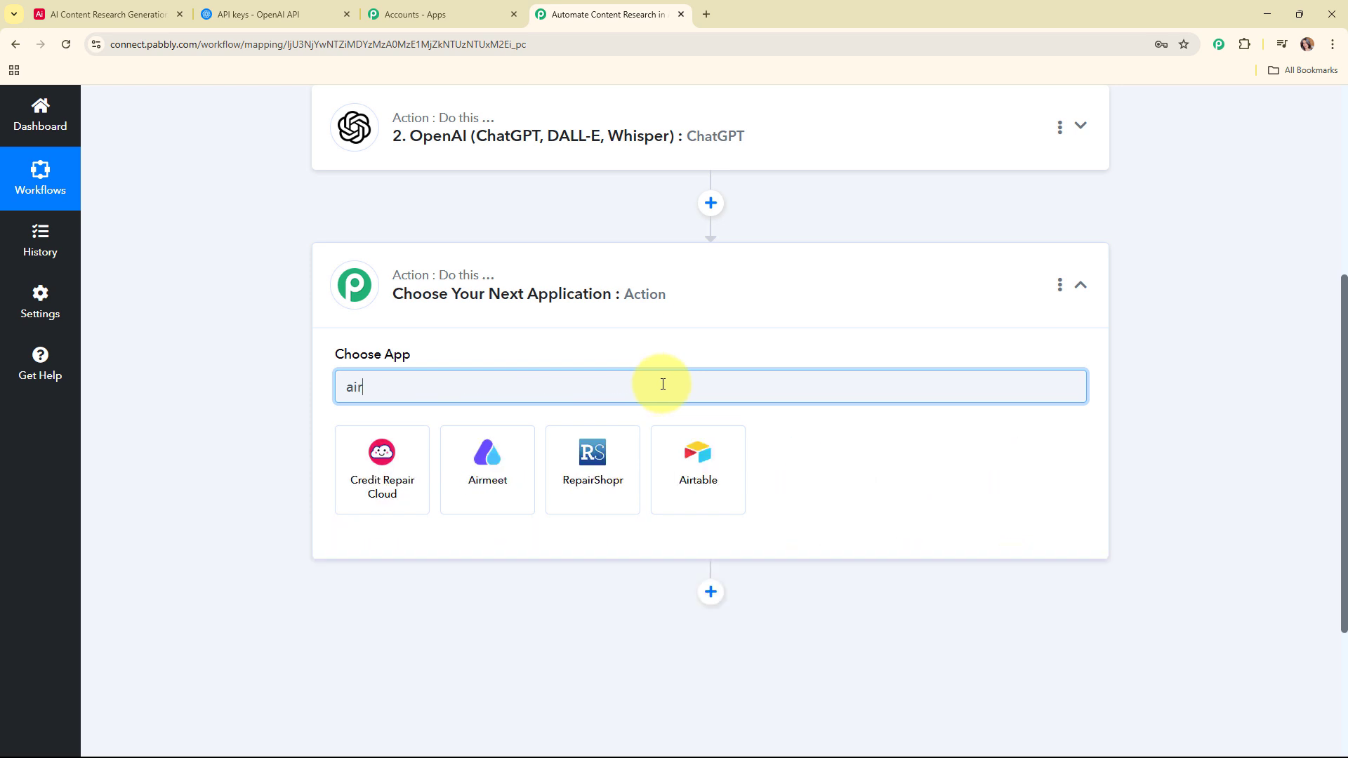
click(661, 472)
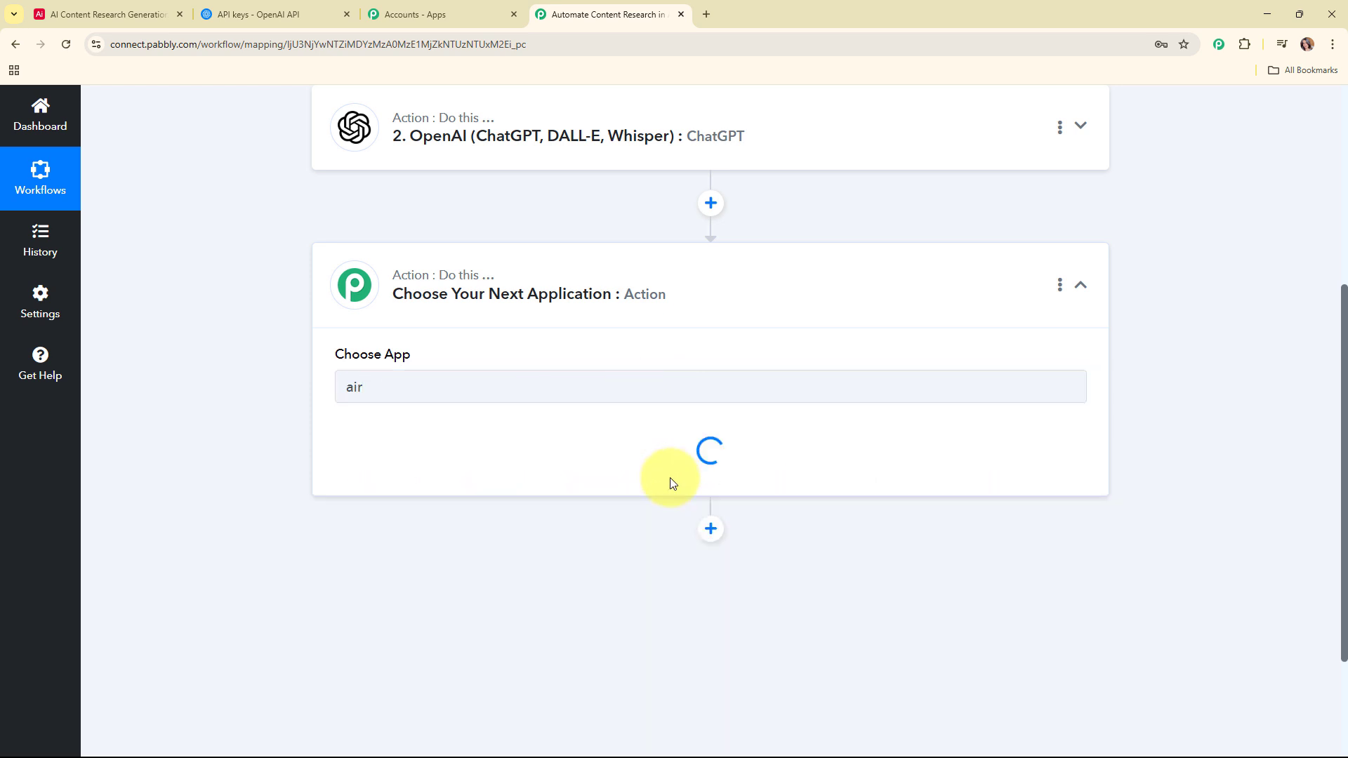
click(385, 460)
click(434, 256)
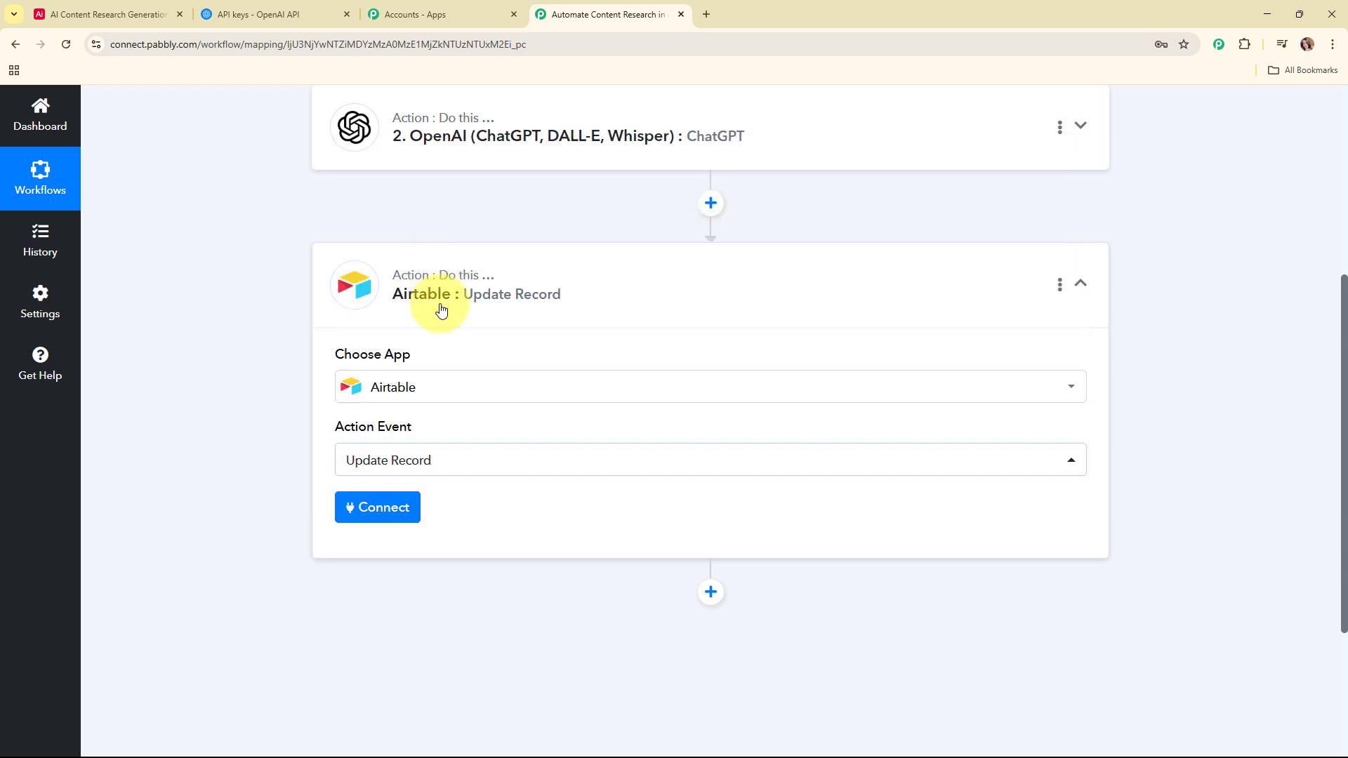
Connect the Update Record action through the existing Airtable #29 connection and target the Content table of the AI Content Research Generation base.
click(372, 514)
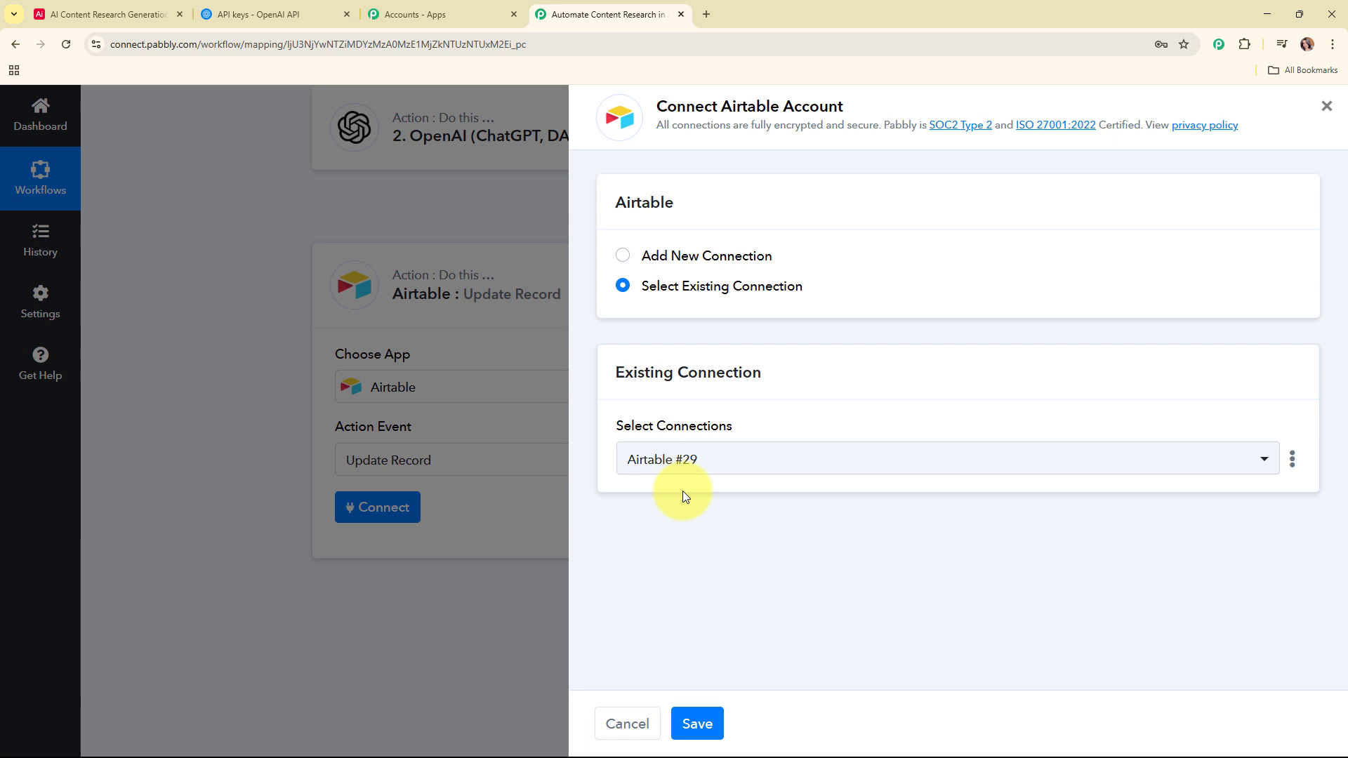
click(711, 724)
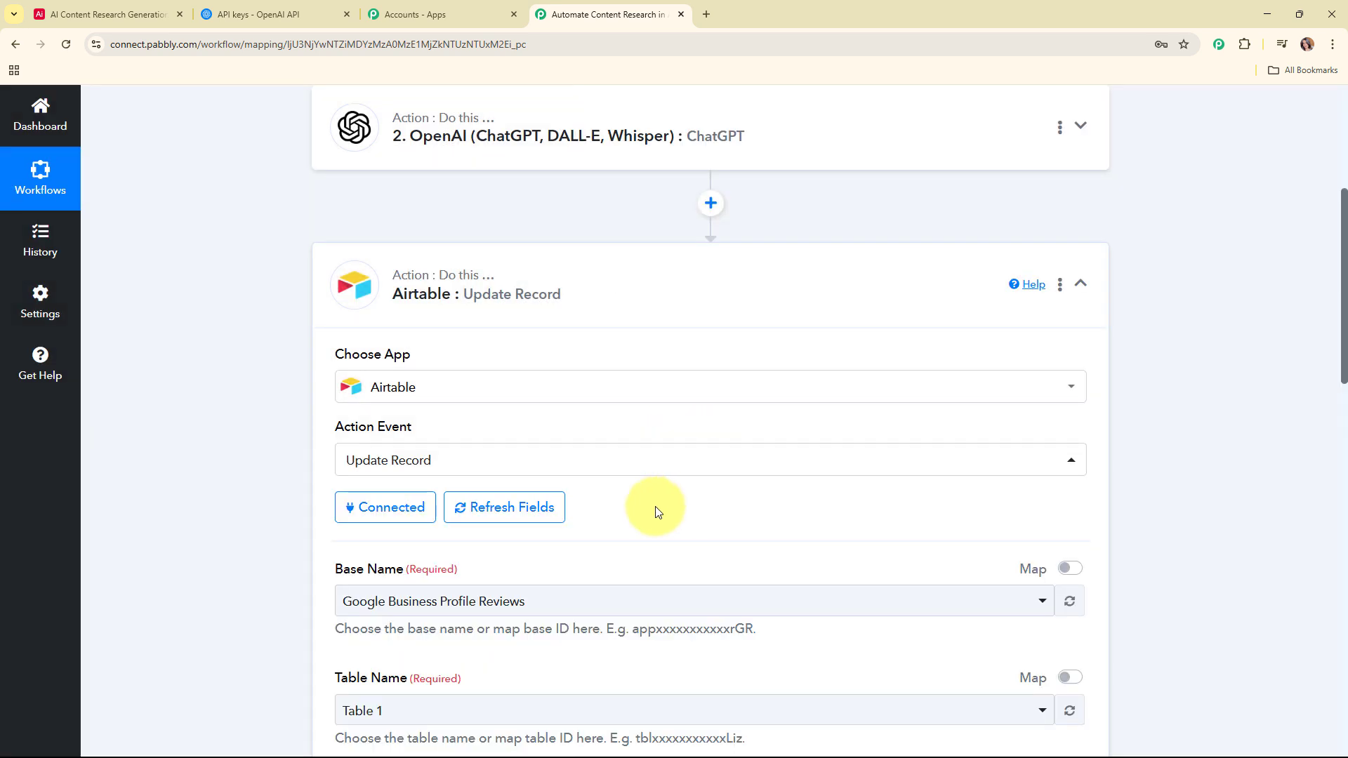
scroll(705, 361, down, 4)
scroll(705, 365, down, 2)
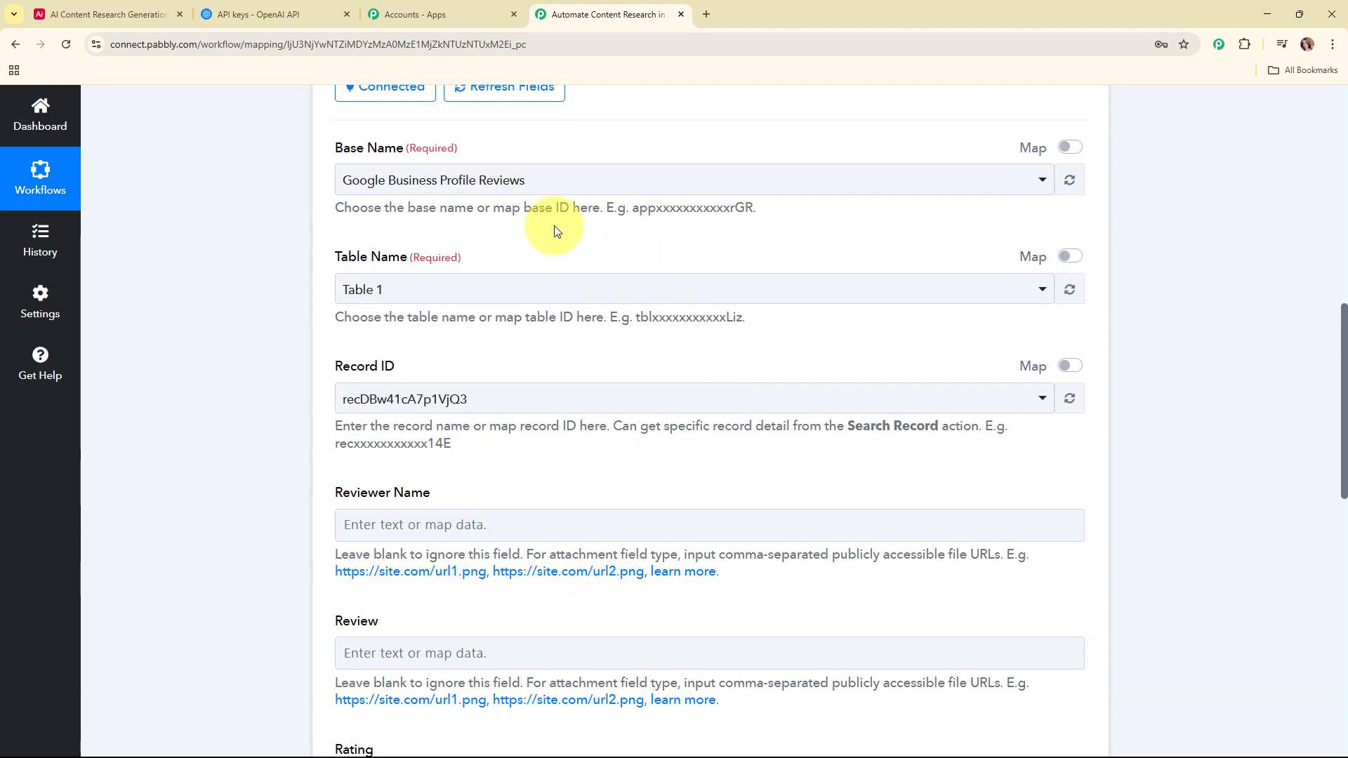
click(393, 180)
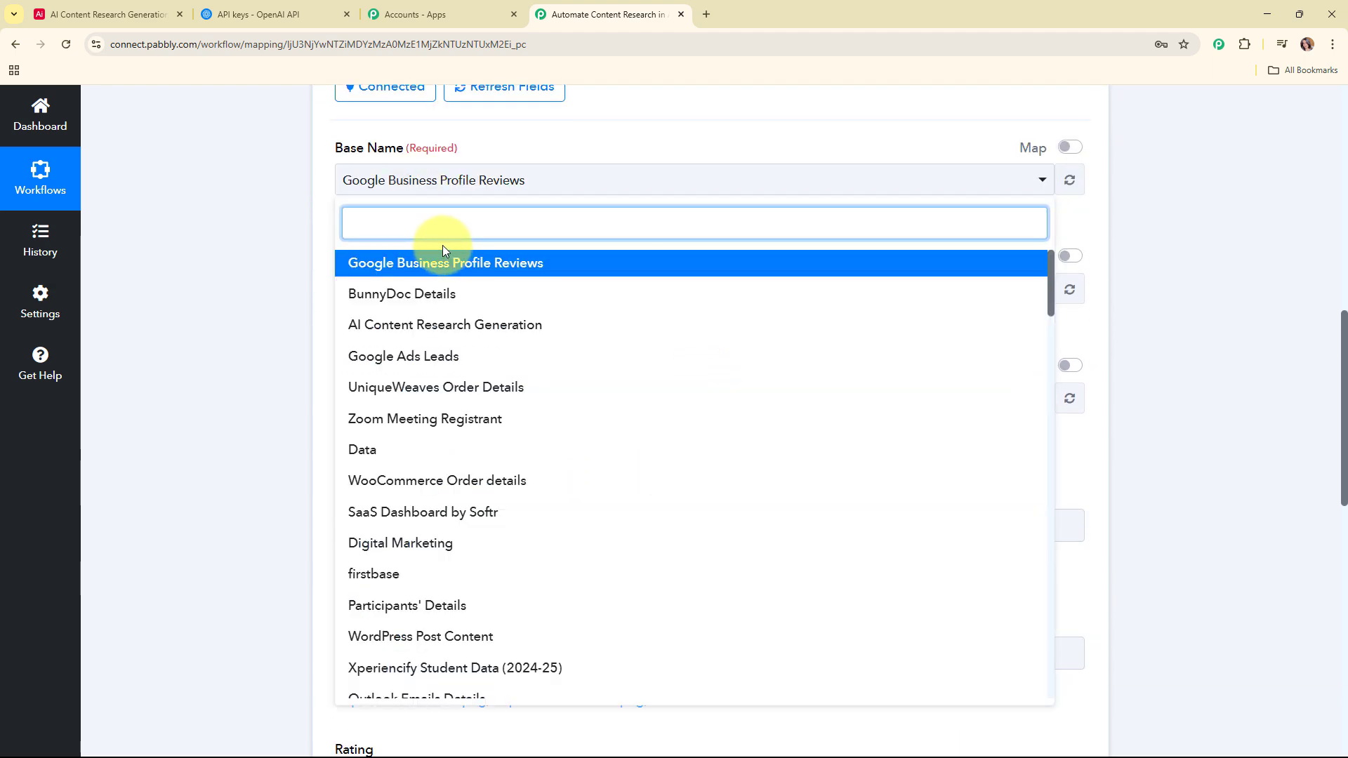
text(a)
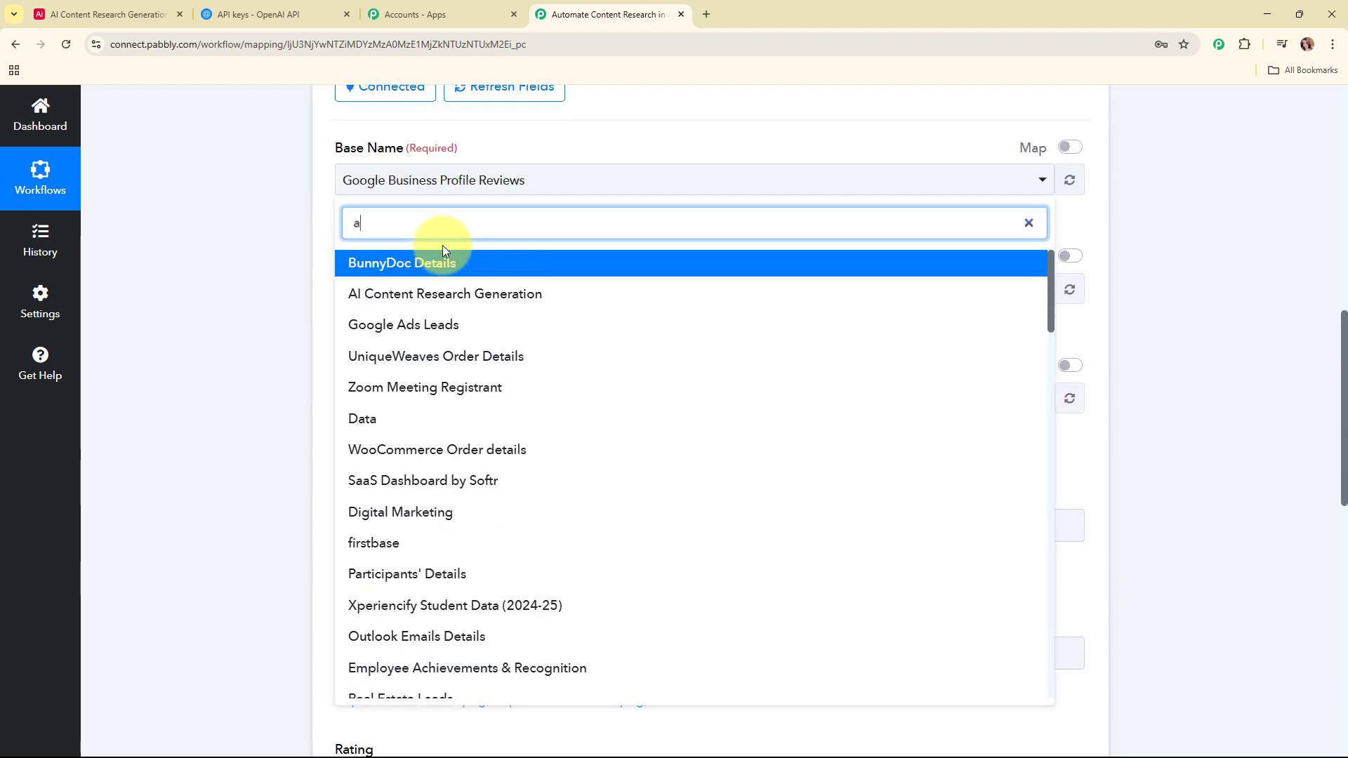
click(482, 293)
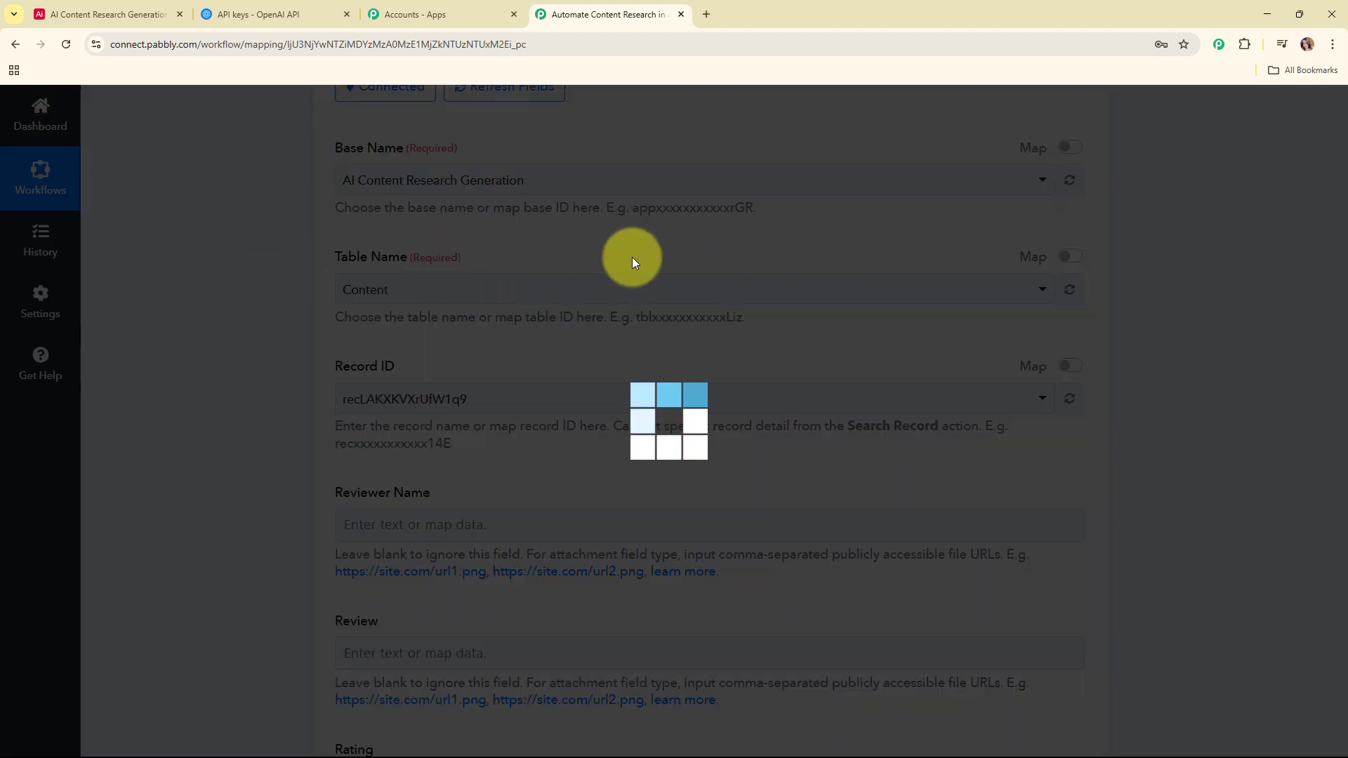
click(634, 290)
click(536, 379)
Enable mapping for the Record ID and replace its fixed value with the Id from the Airtable New Record trigger.
scroll(671, 340, down, 2)
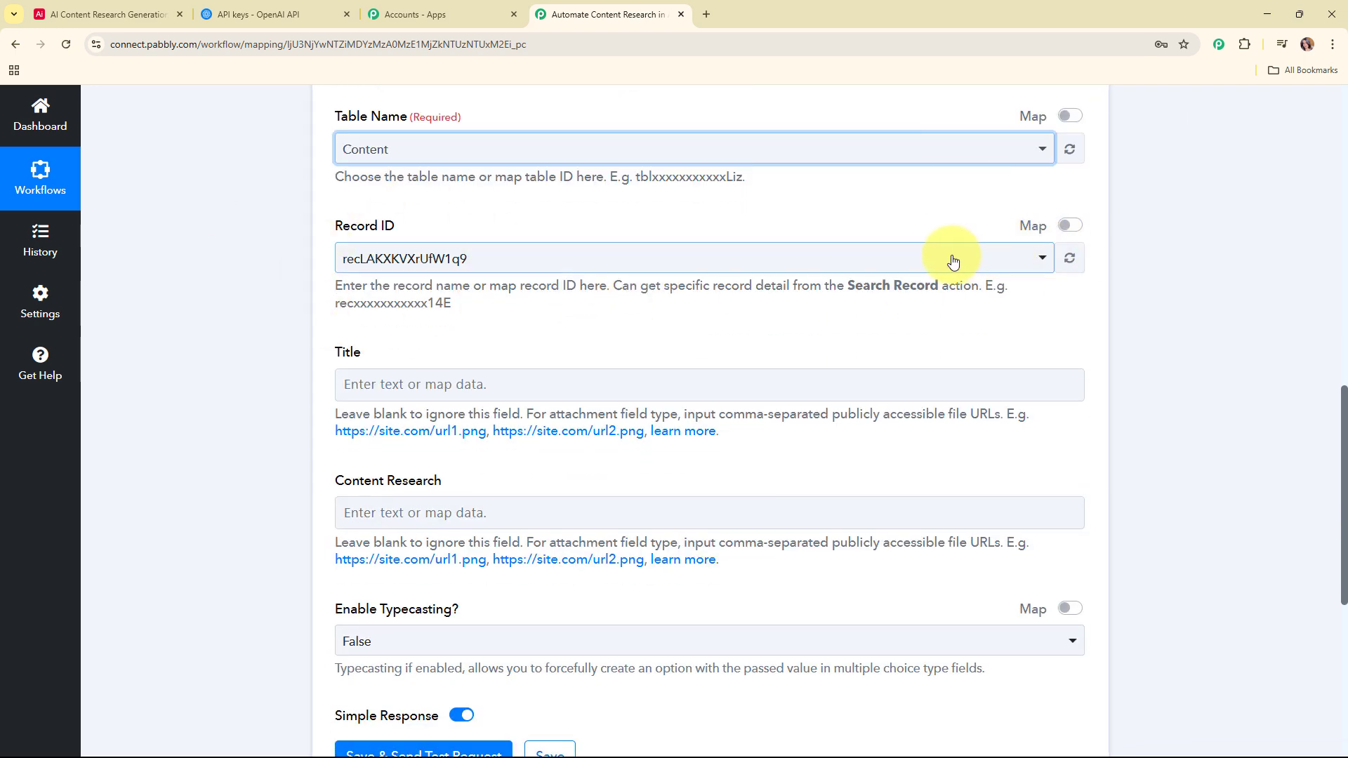
click(896, 266)
click(901, 269)
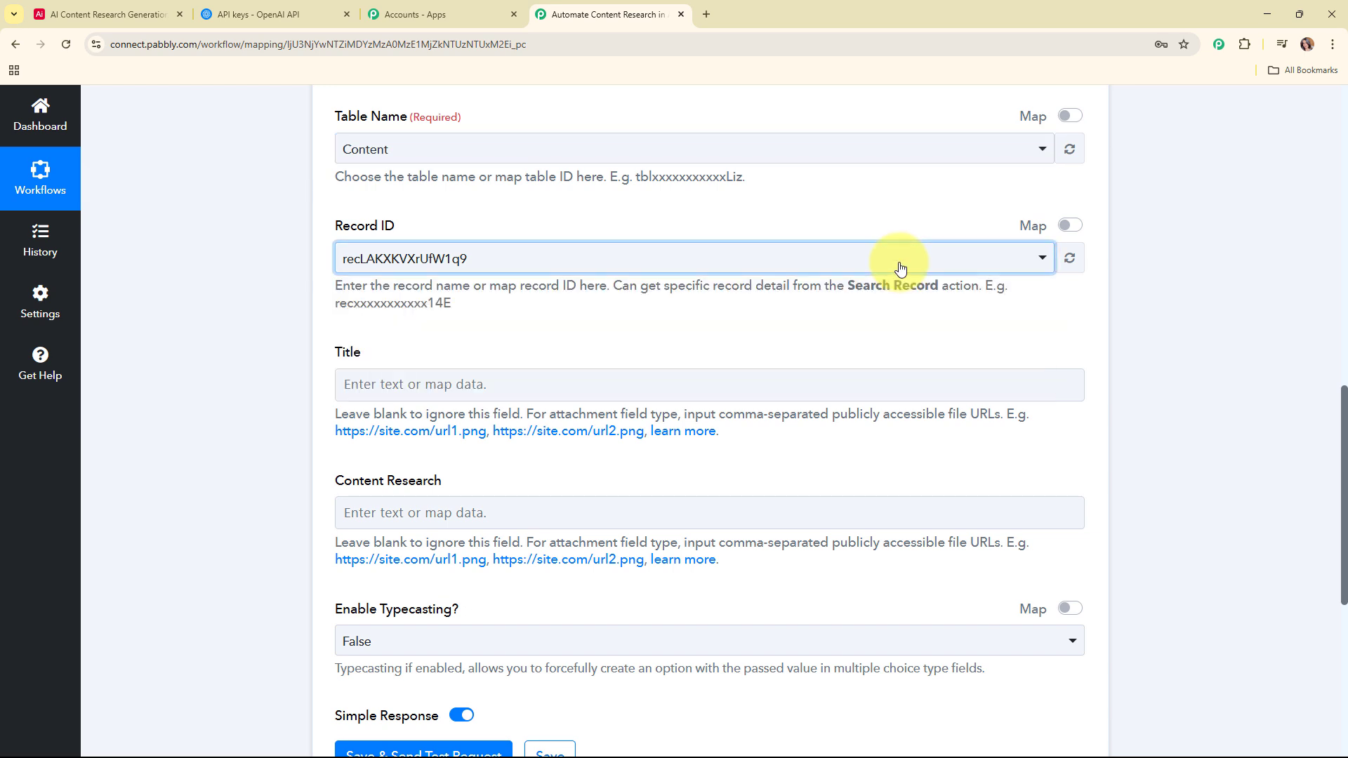
click(1067, 225)
drag(541, 256, 36, 246)
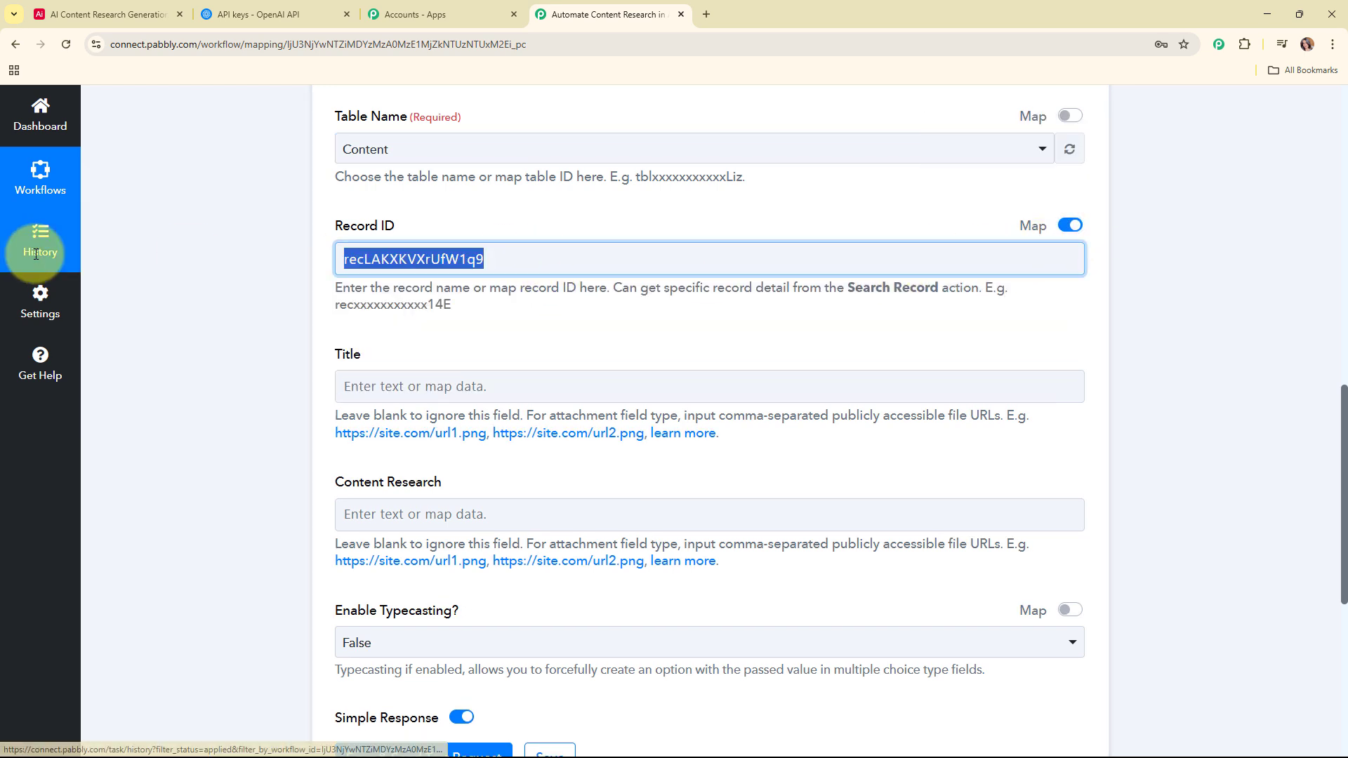
key(BackSpace)
click(478, 261)
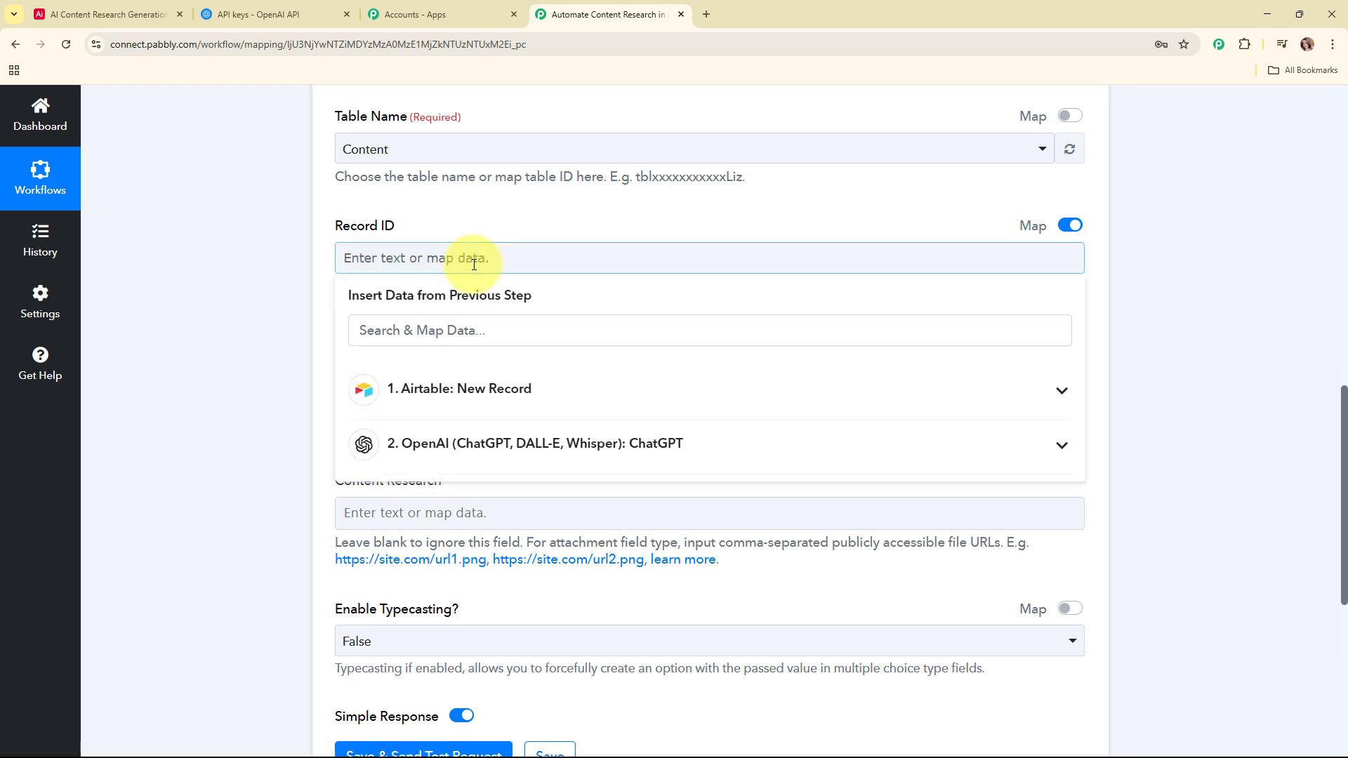
scroll(517, 430, down, 1)
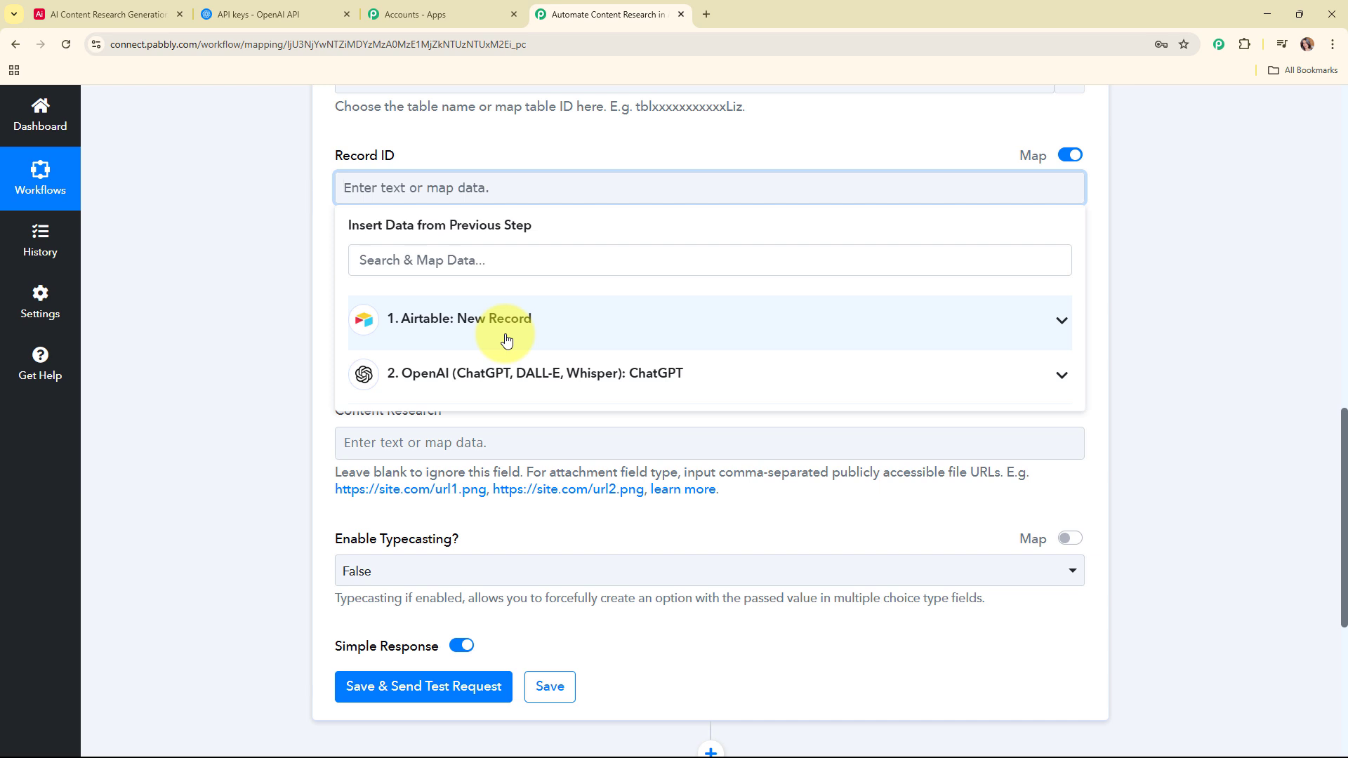
click(507, 340)
click(506, 368)
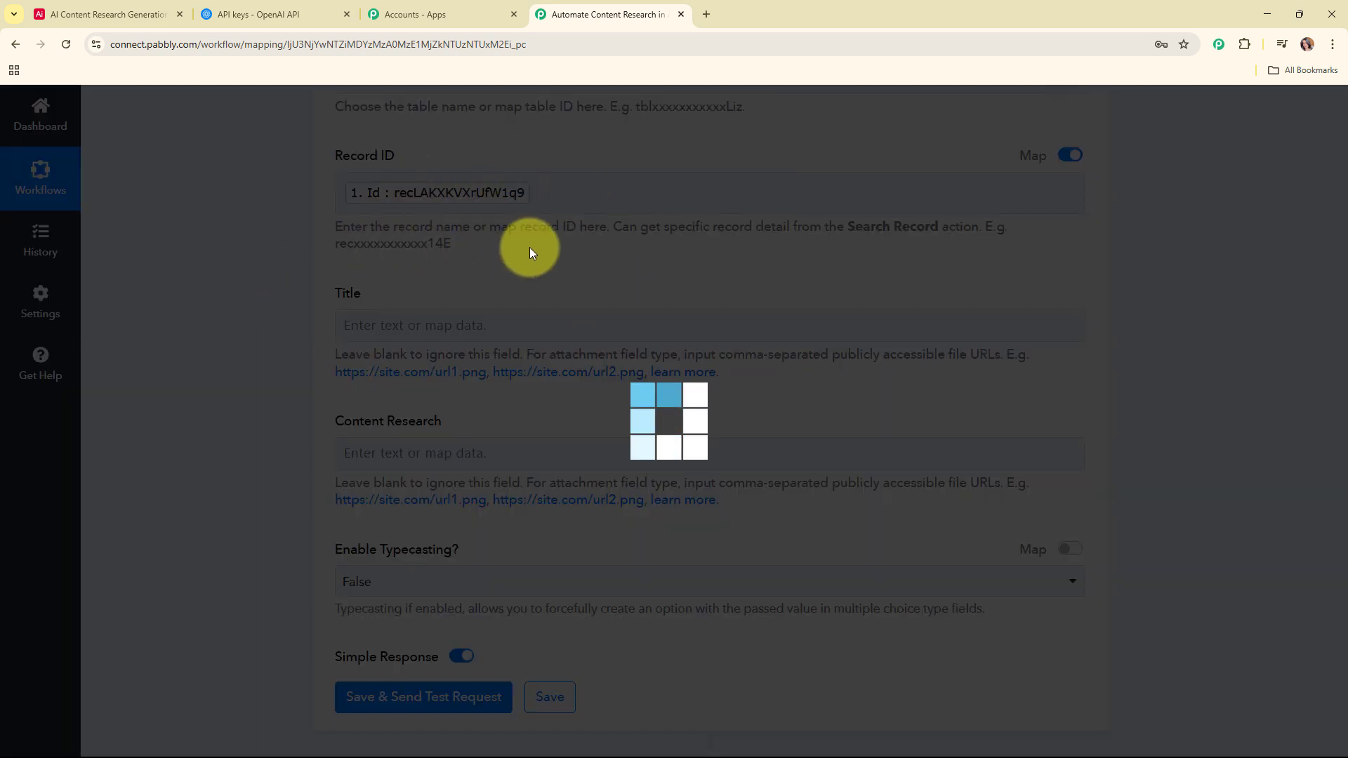
Map the generated message content from the ChatGPT step into the Content Research field, leaving the Title field blank.
scroll(752, 270, down, 1)
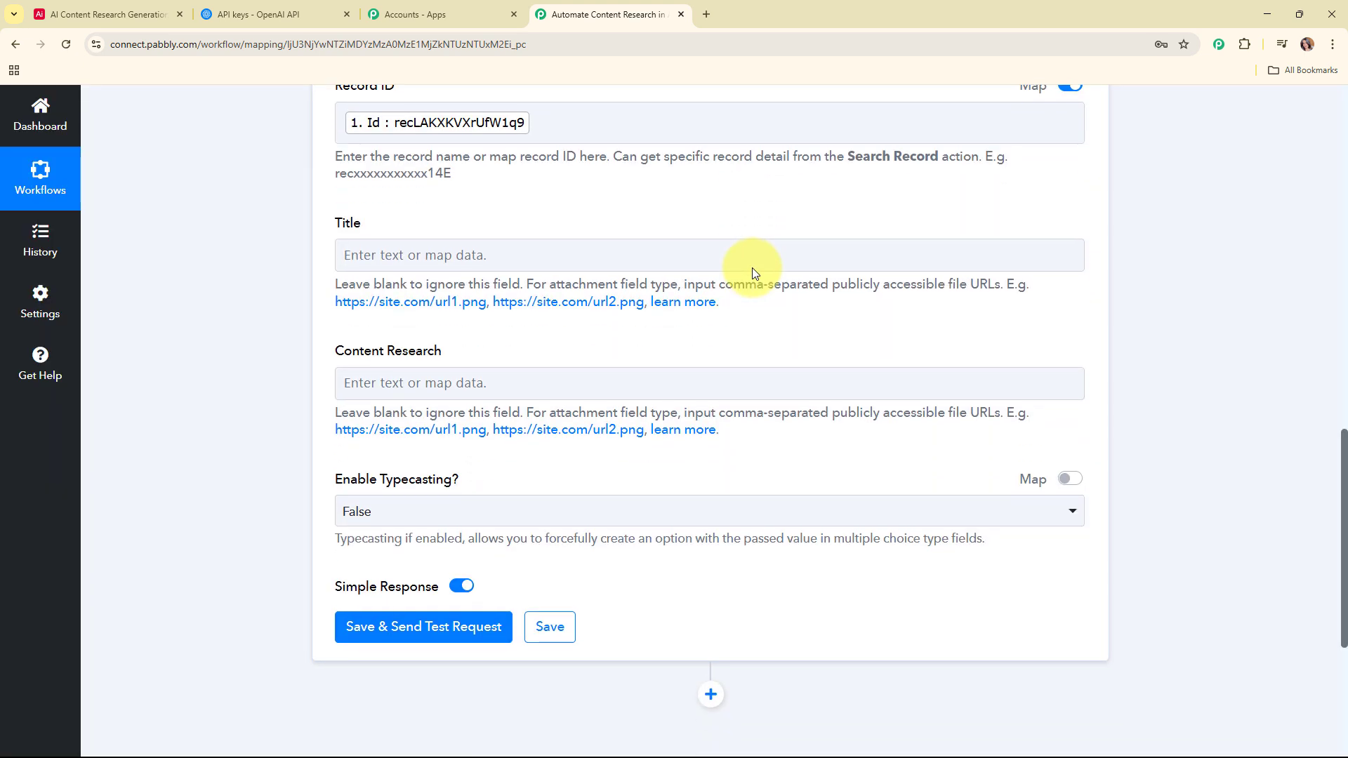
scroll(753, 272, down, 1)
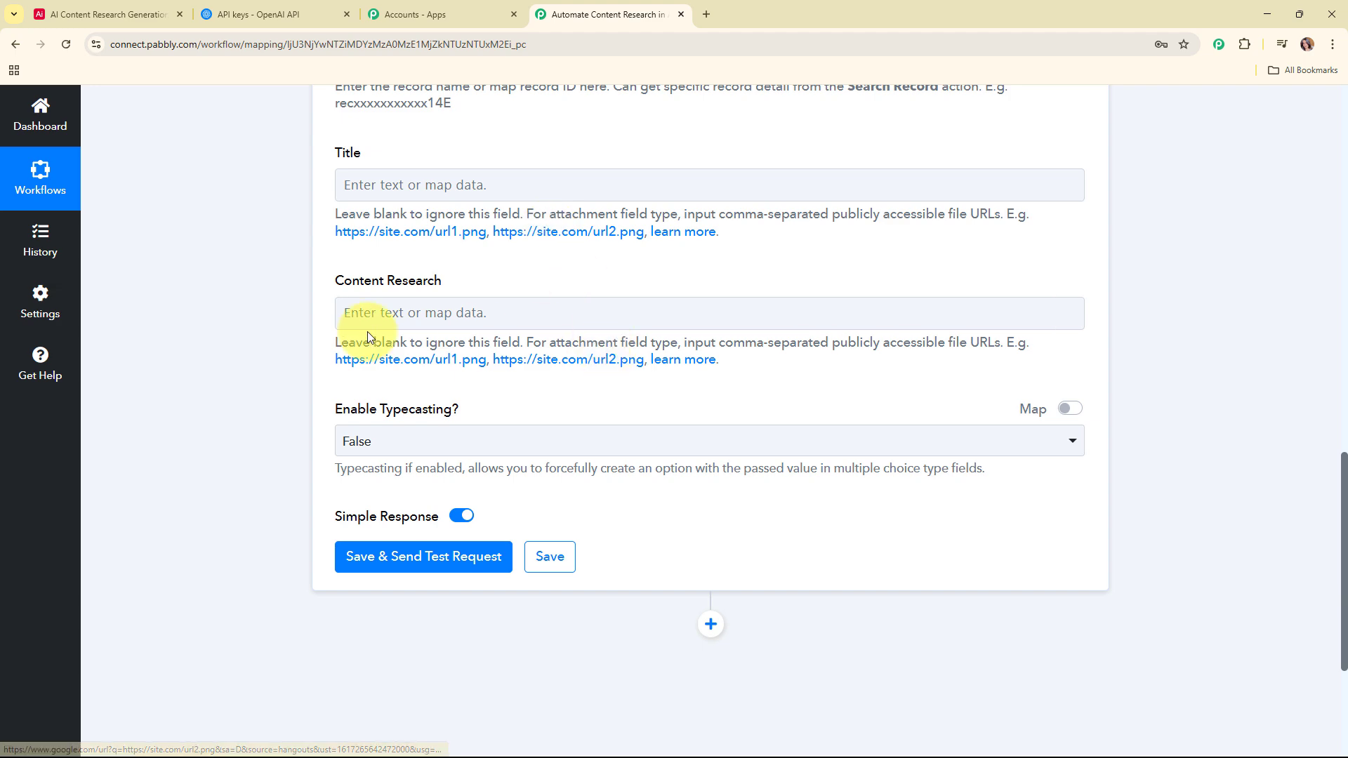
click(351, 313)
scroll(817, 306, down, 2)
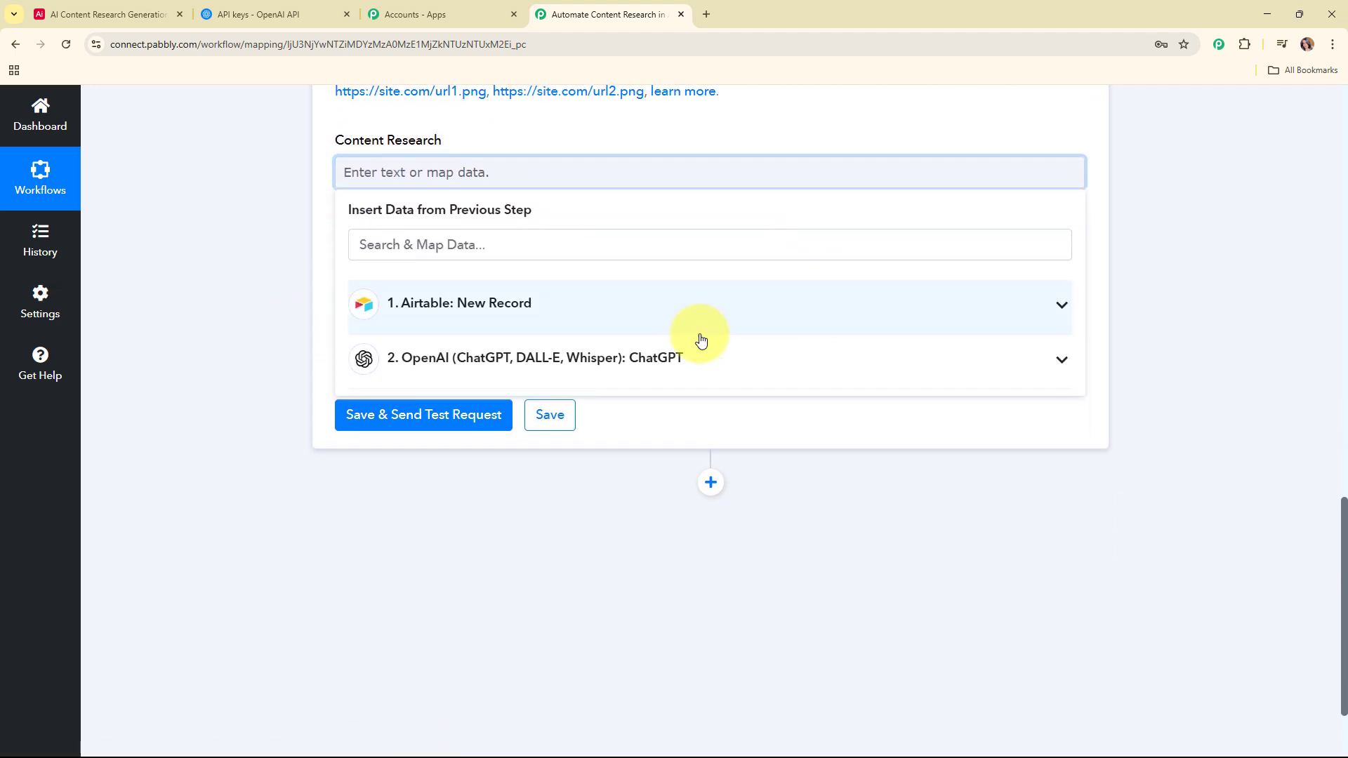
click(536, 358)
click(570, 605)
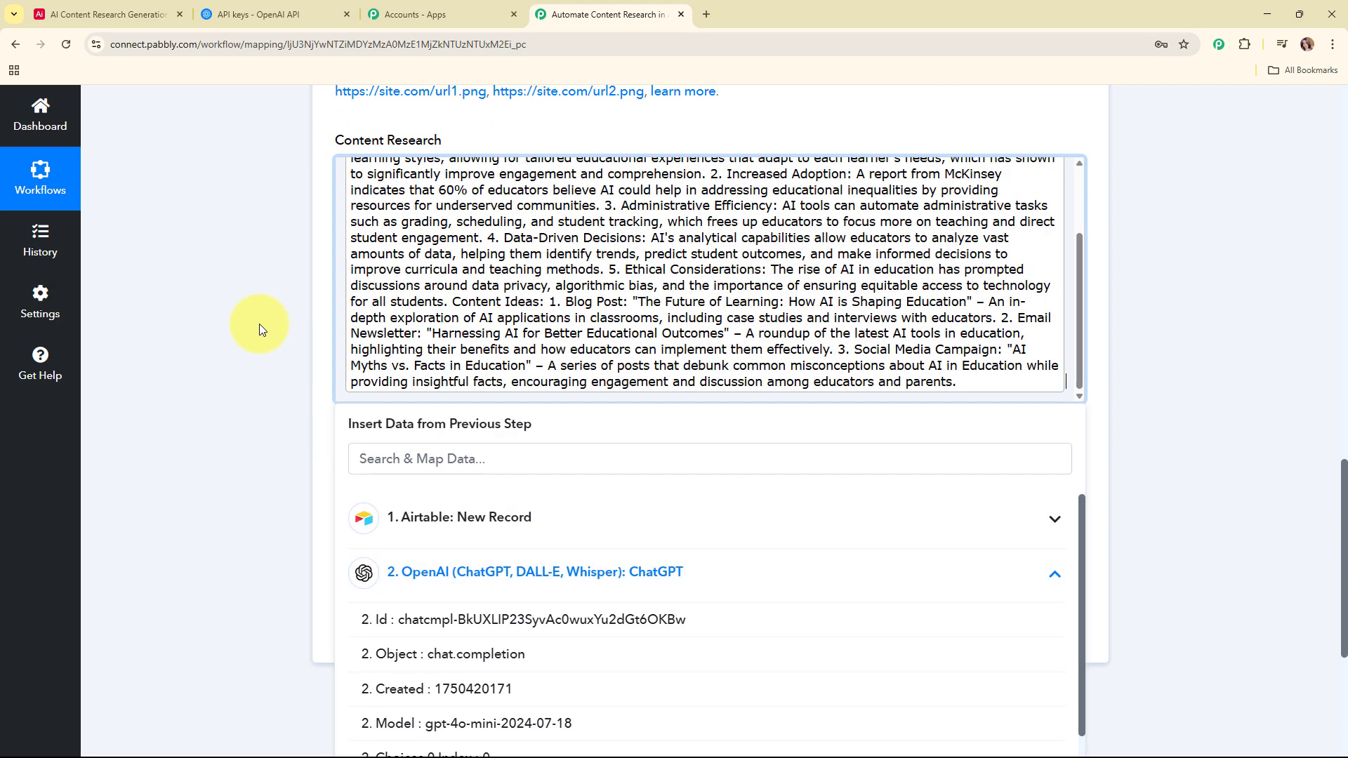
click(237, 276)
Save the Update Record action with a test request and return to the collapsed overview of the workflow.
scroll(1080, 264, down, 5)
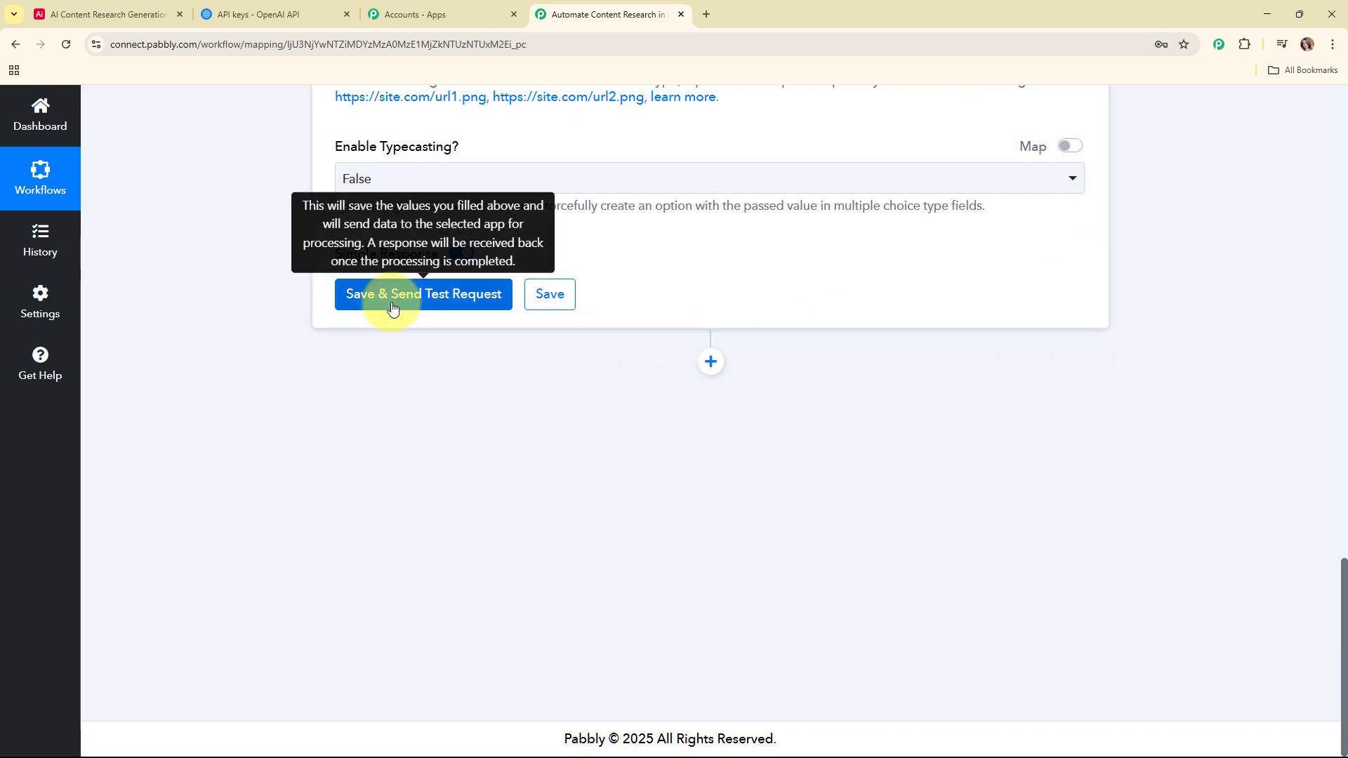
click(392, 309)
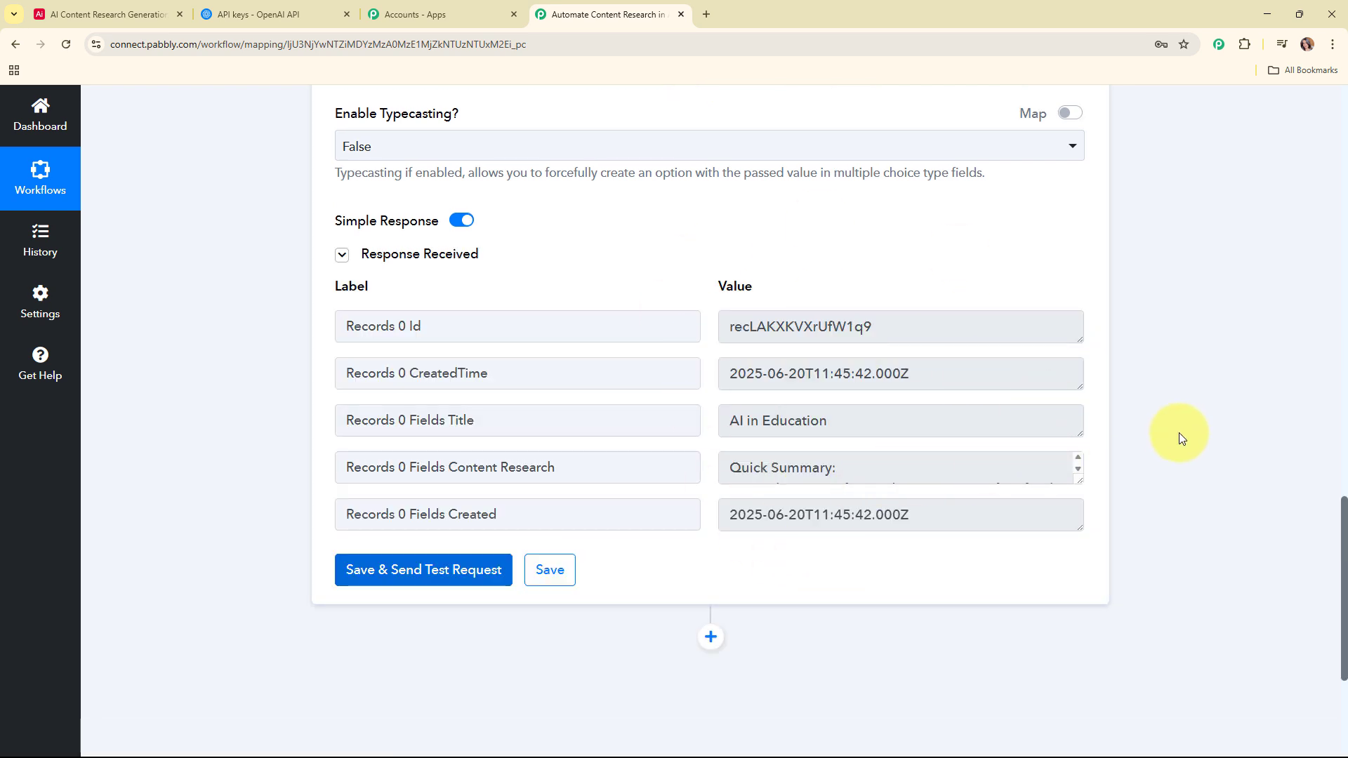
scroll(1179, 433, up, 15)
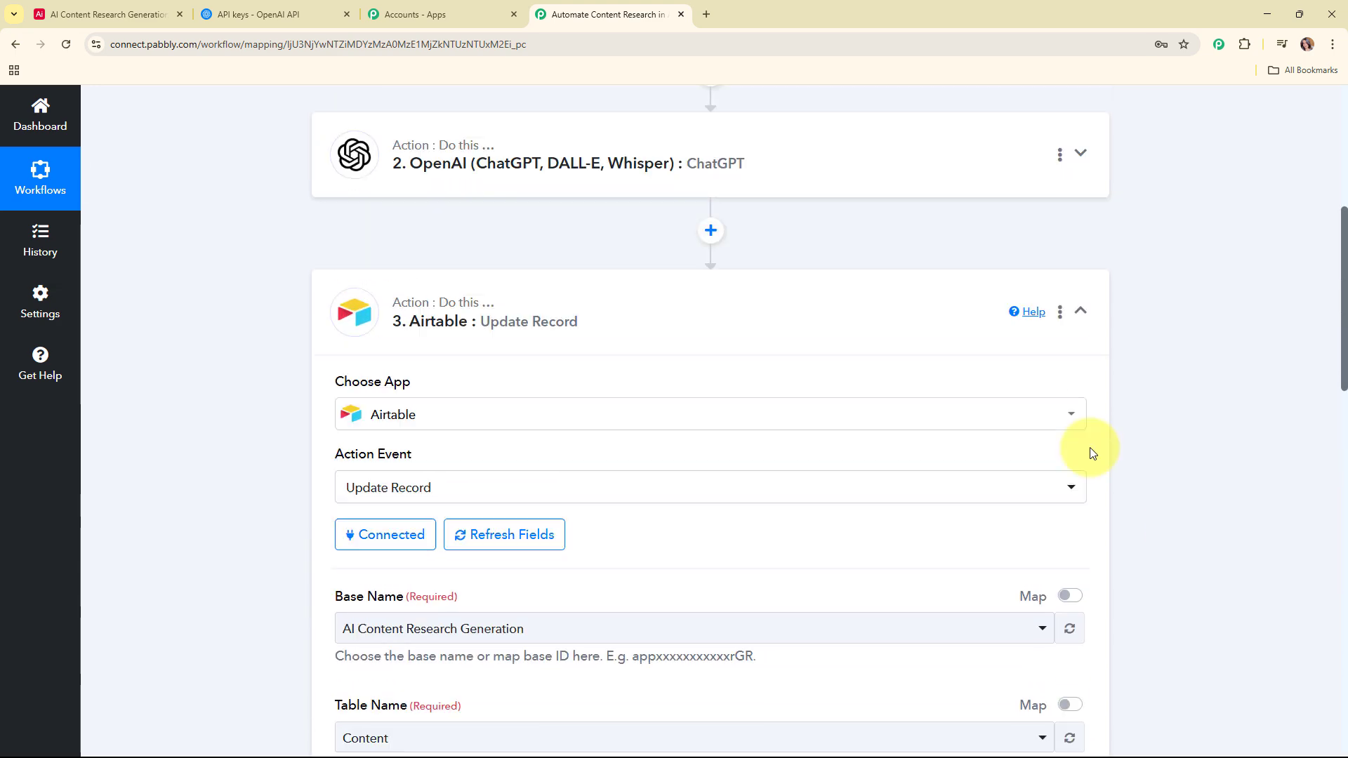
scroll(1090, 448, up, 2)
key(F5)
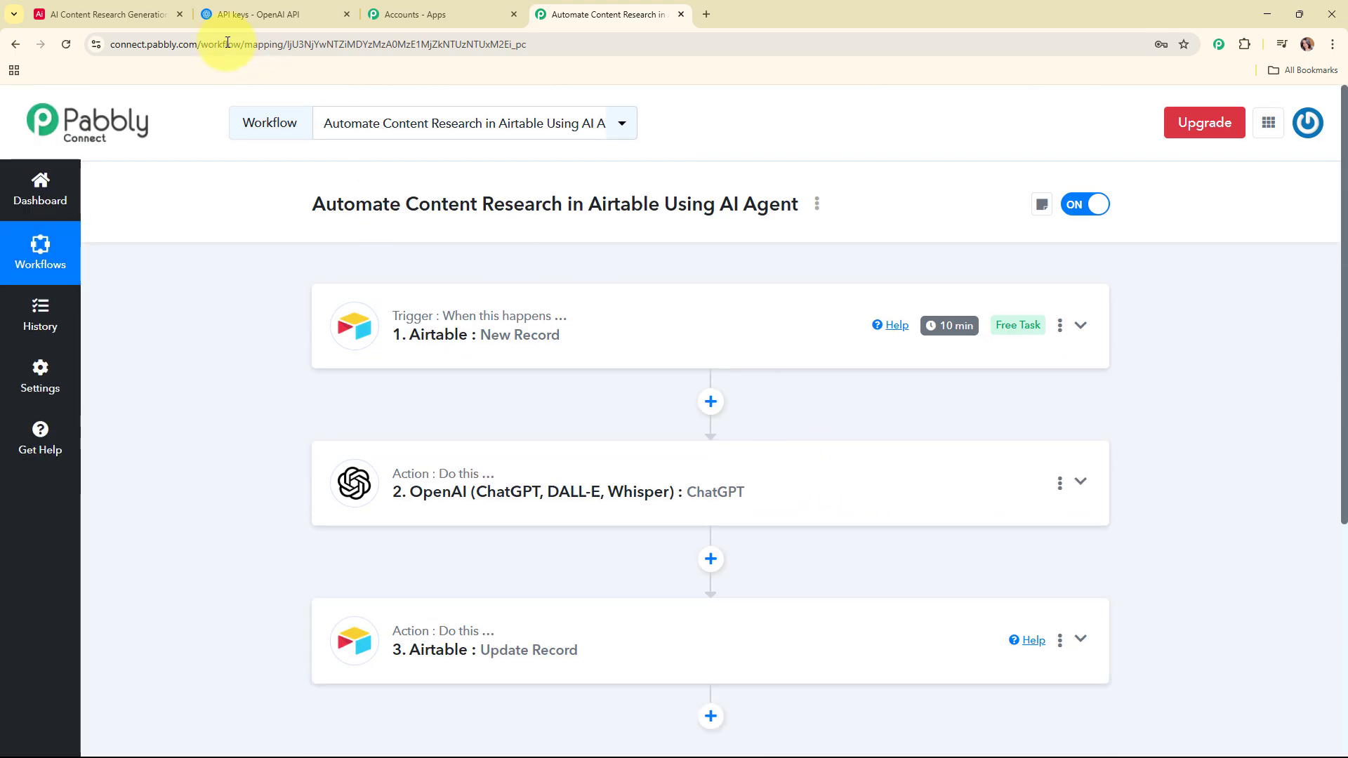
Switch to the Airtable base and check the Content Research text of the "AI in Education" record.
click(133, 14)
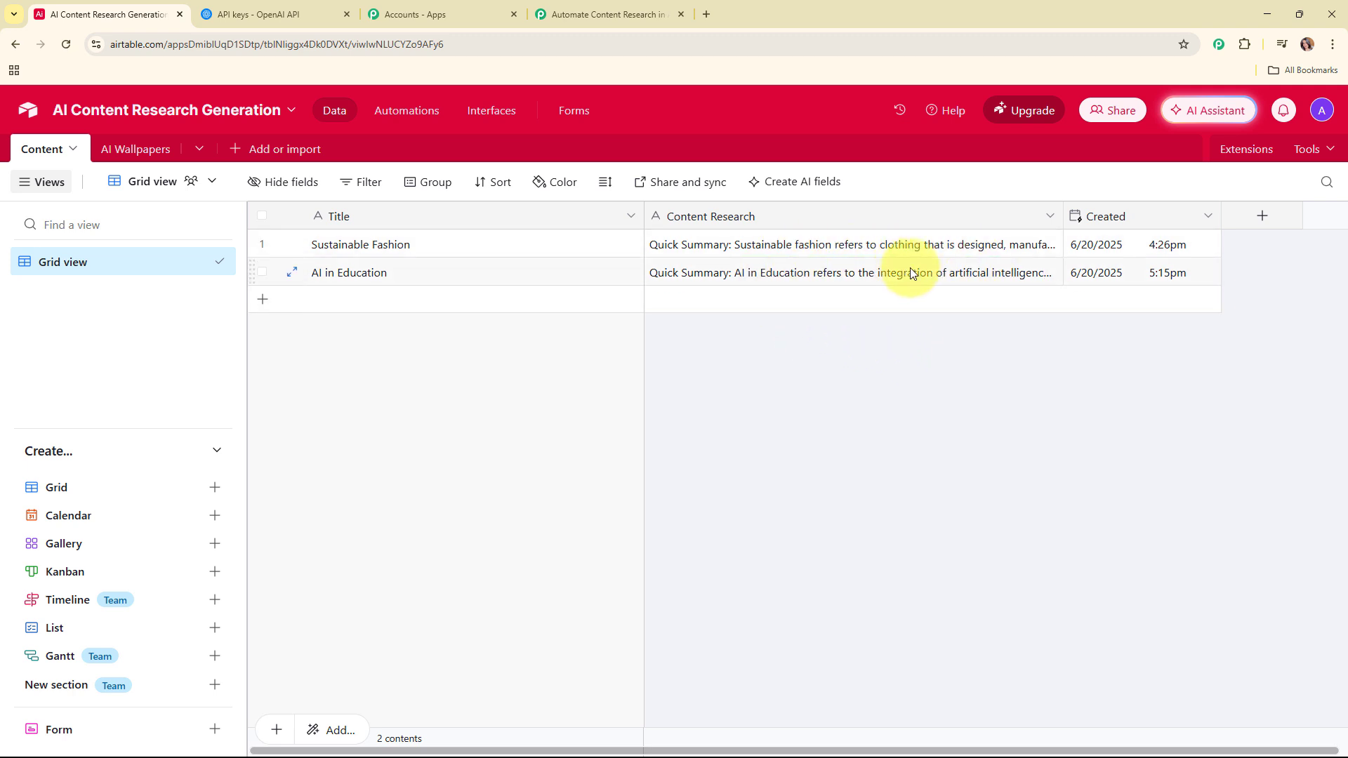
double_click(826, 274)
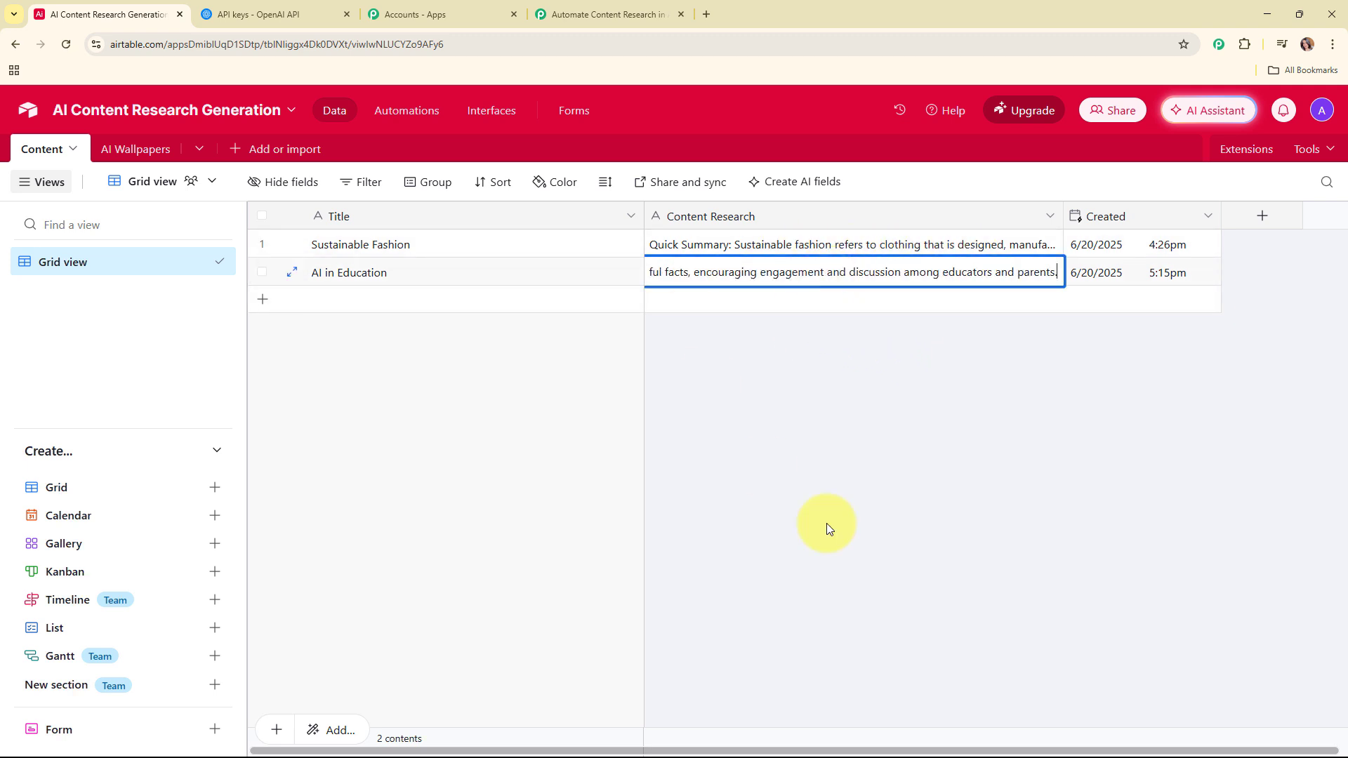
click(924, 395)
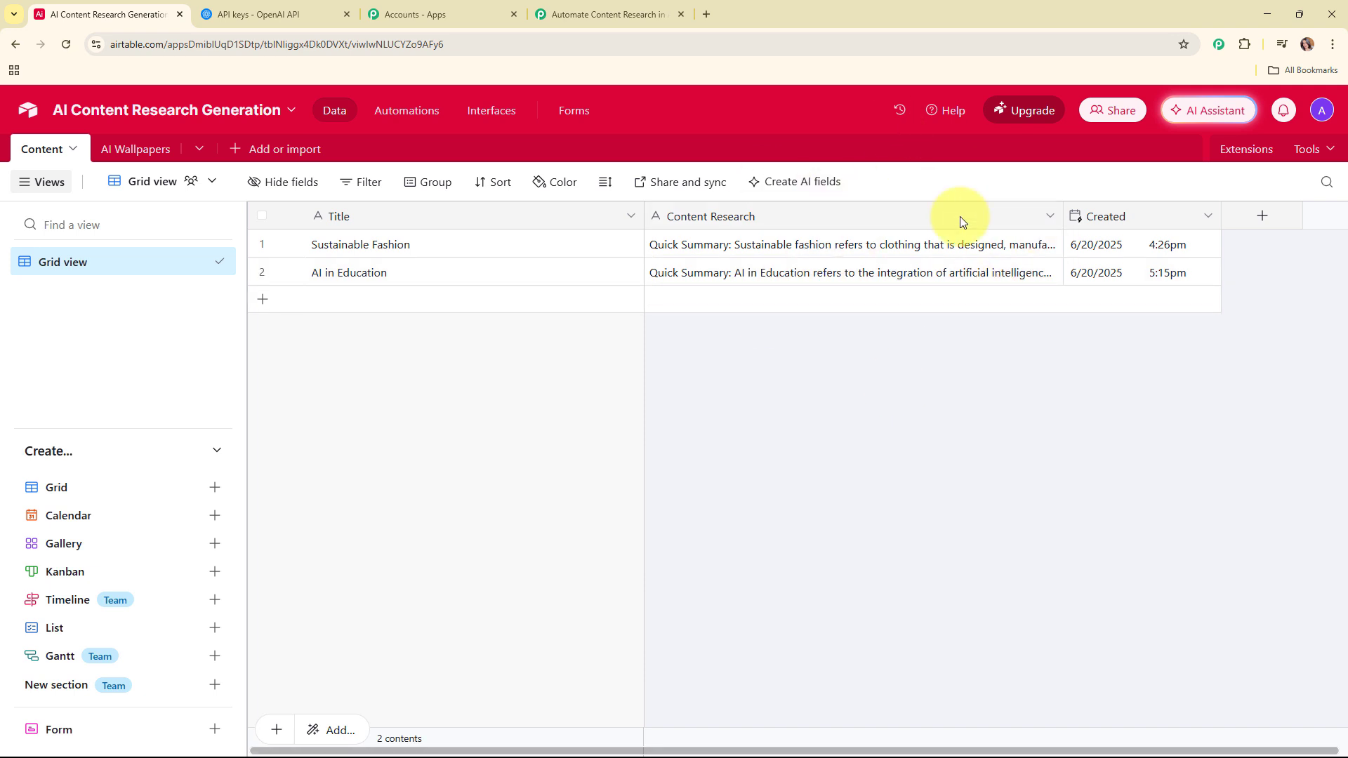
Return to the Pabbly Connect workflow and review its title, "Automate Content Research in Airtable Using AI Agent".
click(559, 14)
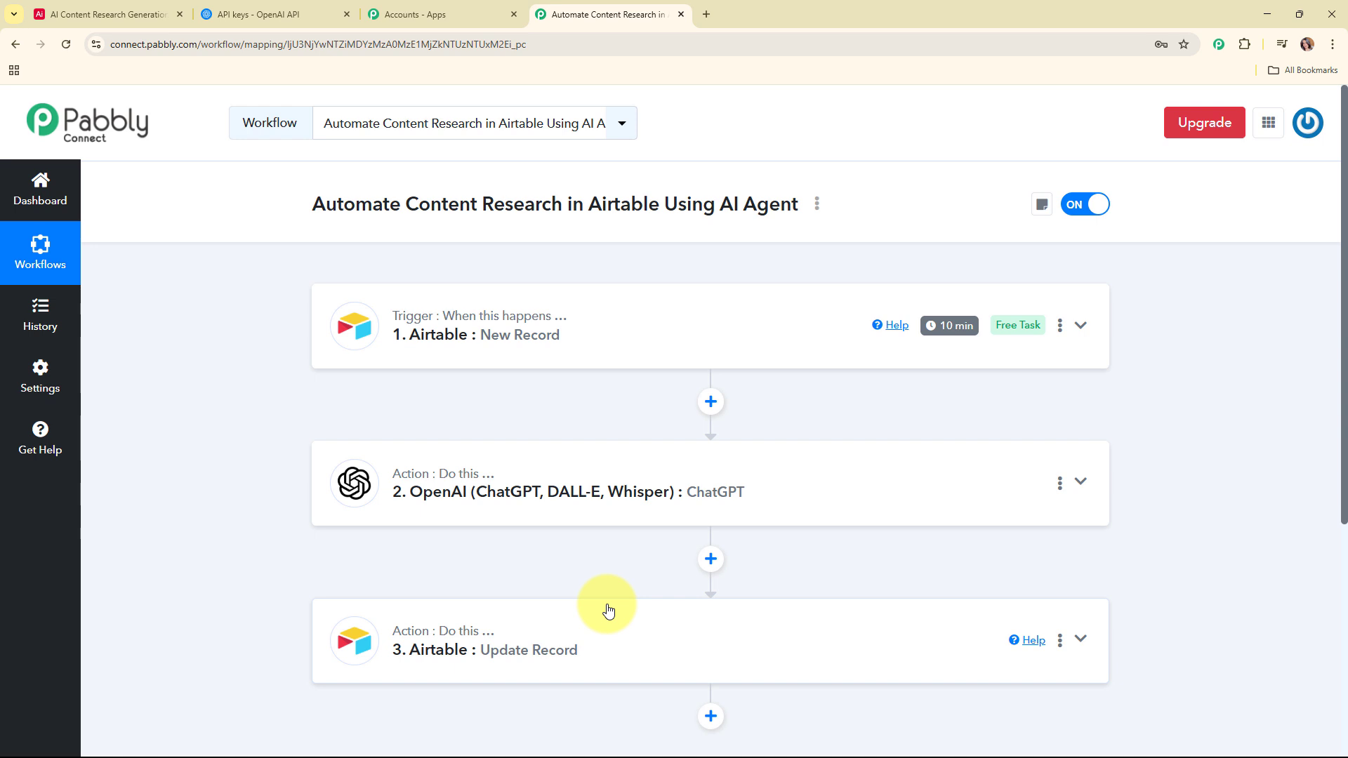
drag(301, 205, 812, 200)
click(862, 273)
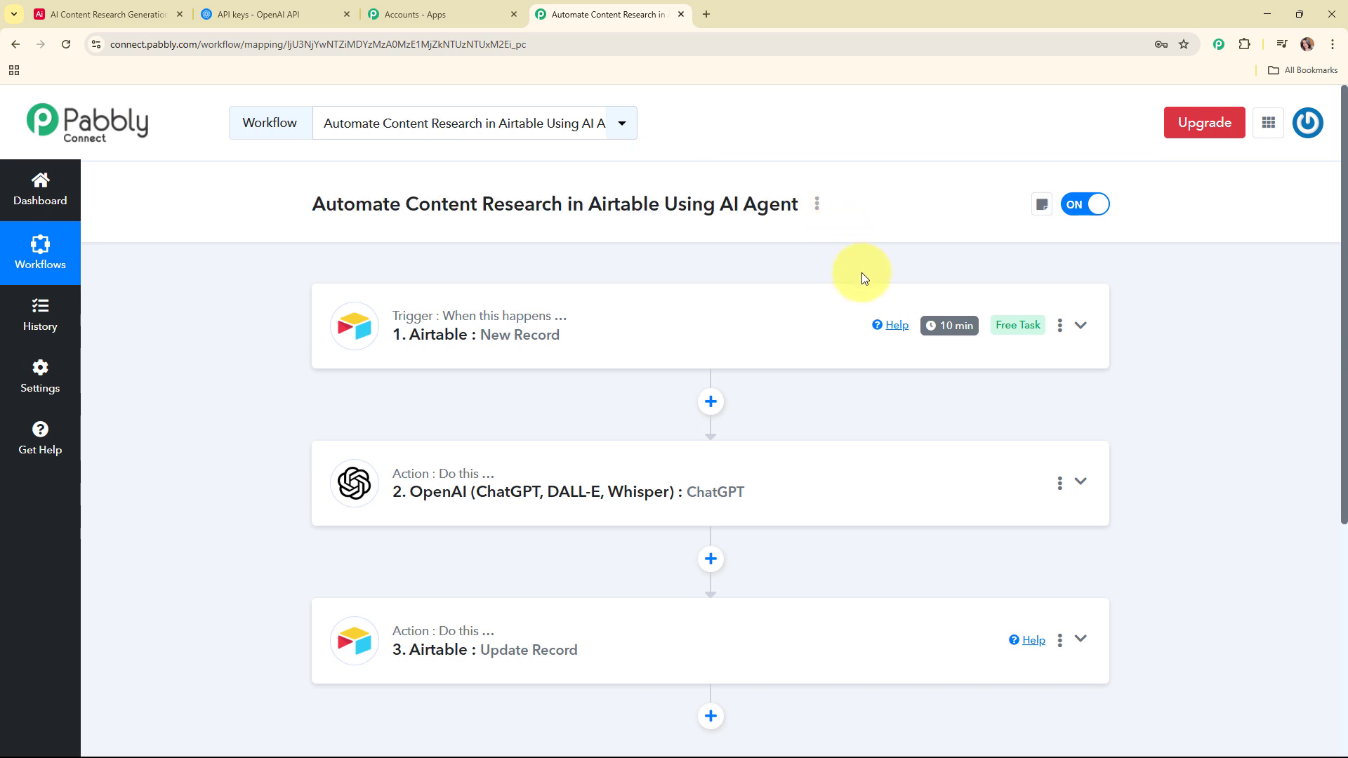